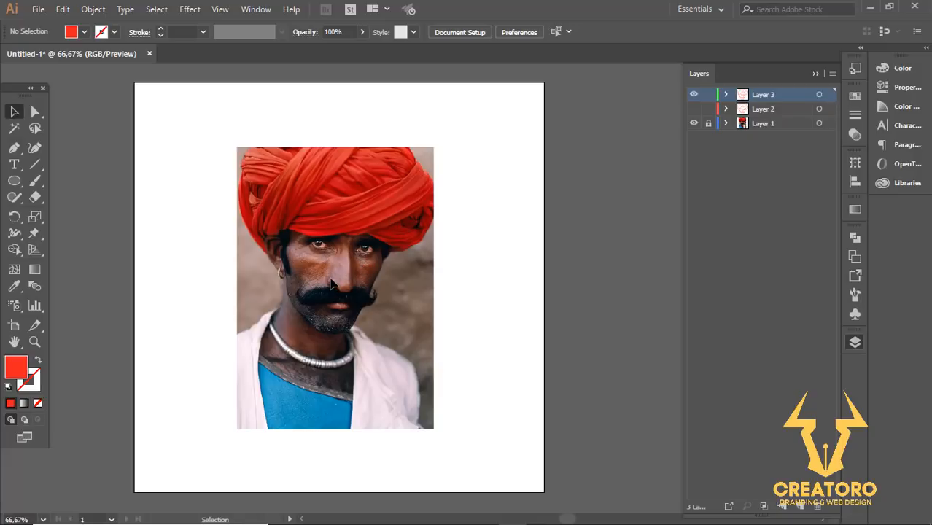
scroll(331, 289, "left", 1)
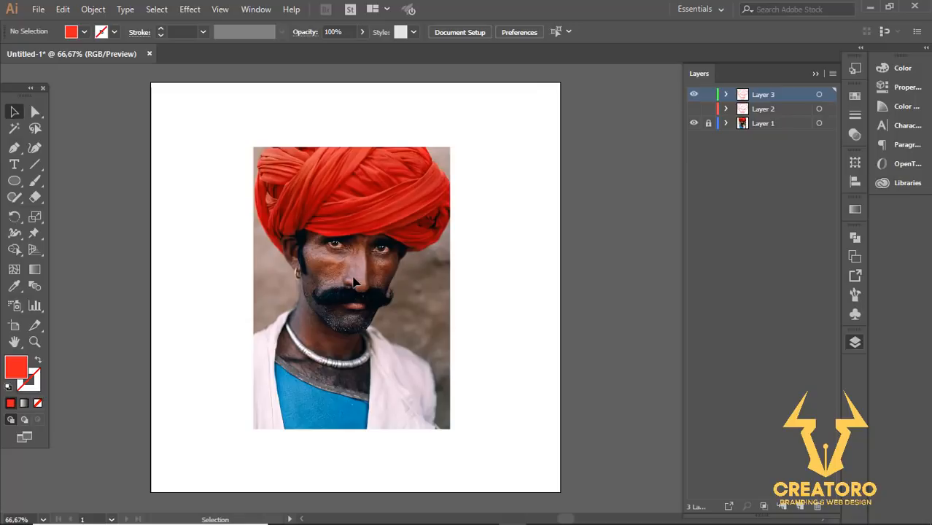
scroll(353, 277, "up", 2)
scroll(353, 277, "down", 2)
left_click_drag(352, 248, 353, 267)
scroll(353, 267, "up", 2)
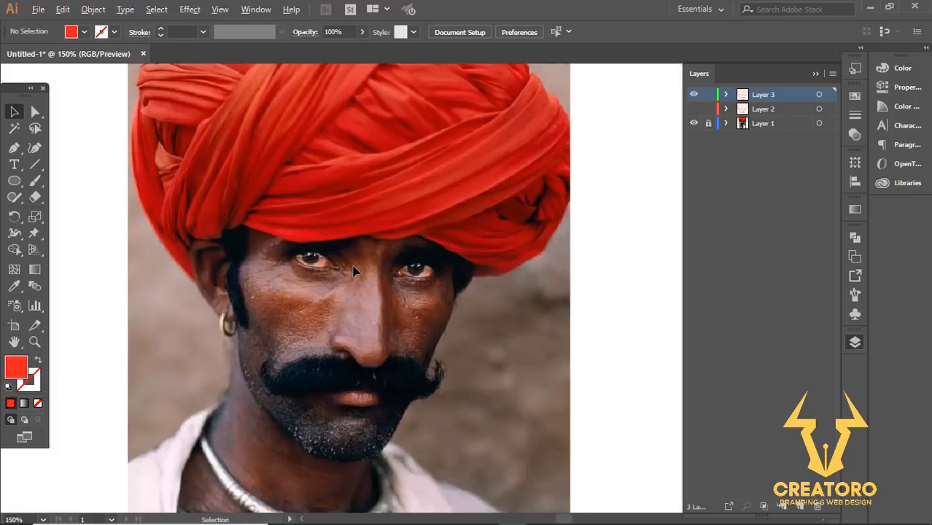
scroll(353, 271, "down", 1)
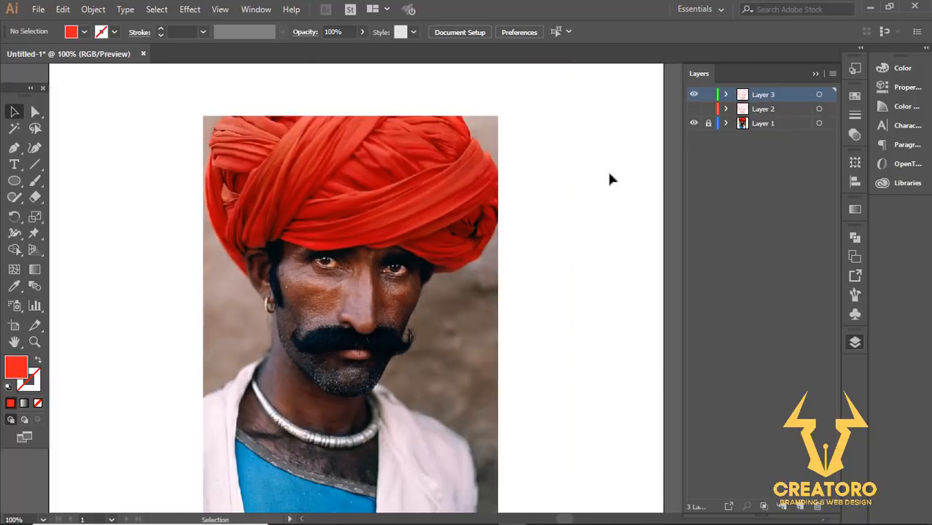
- Set up the Pen tool with no fill and a red 10 pt stroke with round caps and round corners
left_click(15, 149)
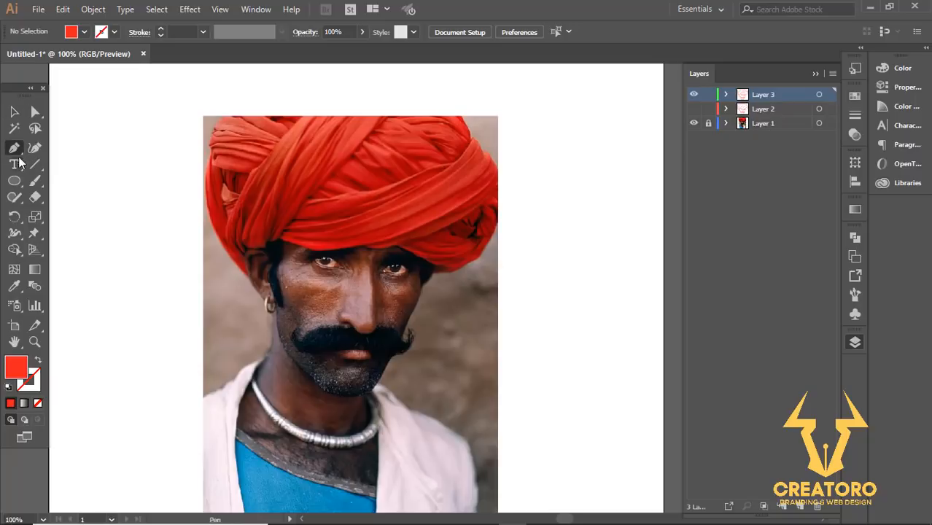
left_click(38, 362)
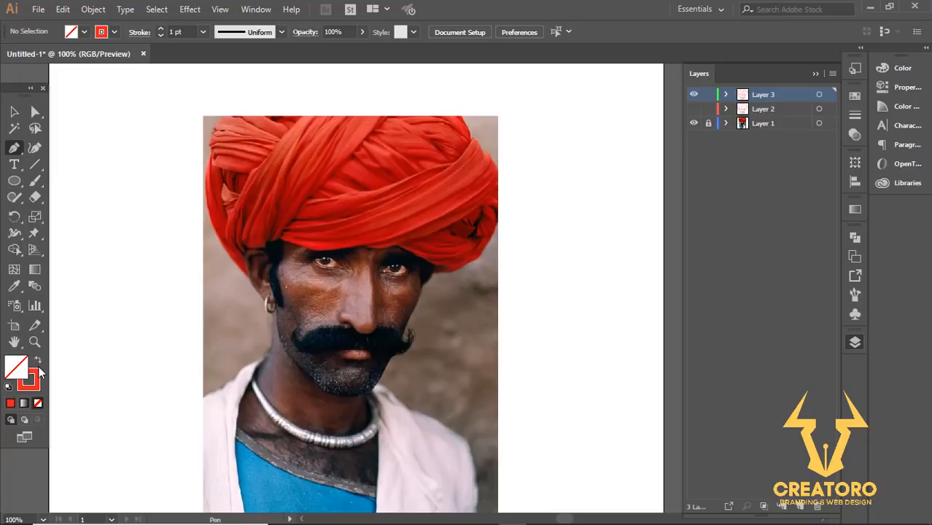
left_click(161, 29)
left_click(161, 29)
left_click(161, 29)
left_click(161, 29)
left_click(161, 30)
left_click(161, 29)
left_click(162, 30)
left_click(857, 116)
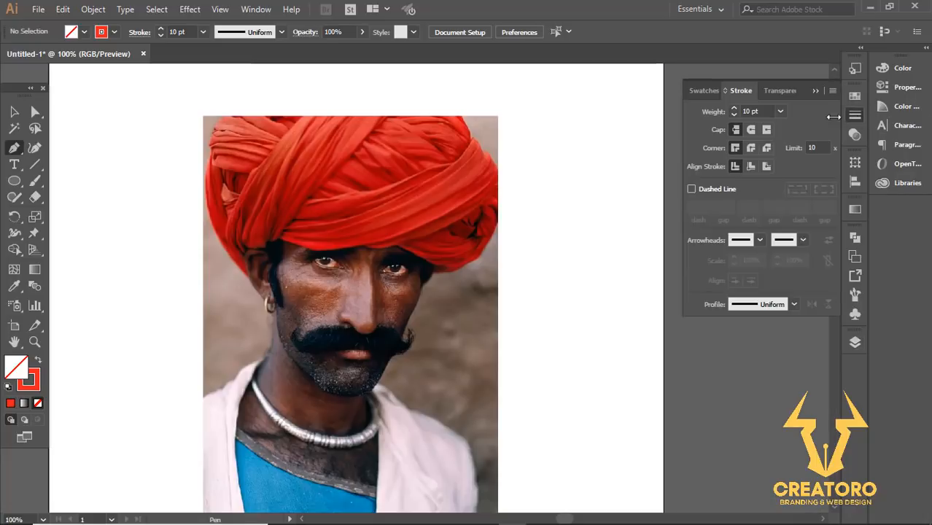
left_click(753, 132)
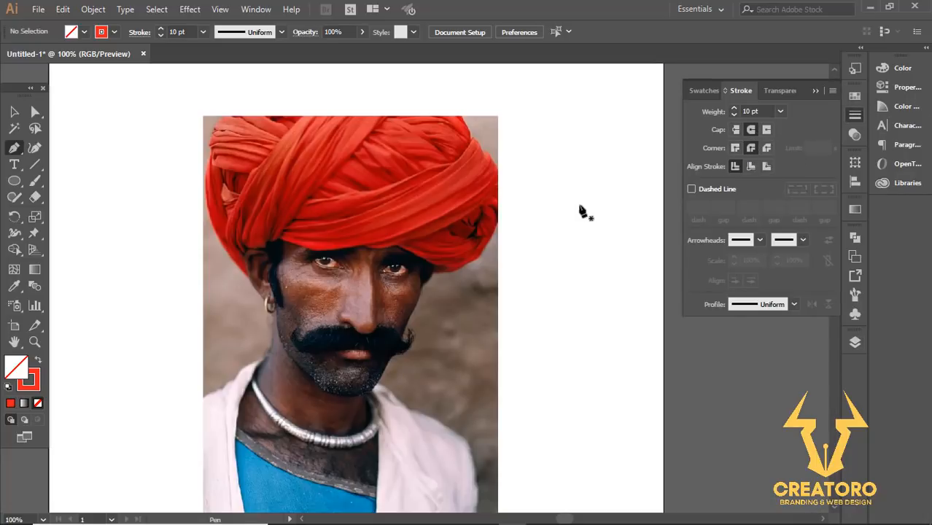
- Trace the face outline with the Pen tool from beside the earring, along the jaw and chin, up the opposite cheek to the turban
scroll(307, 329, "up", 1)
scroll(305, 310, "down", 1)
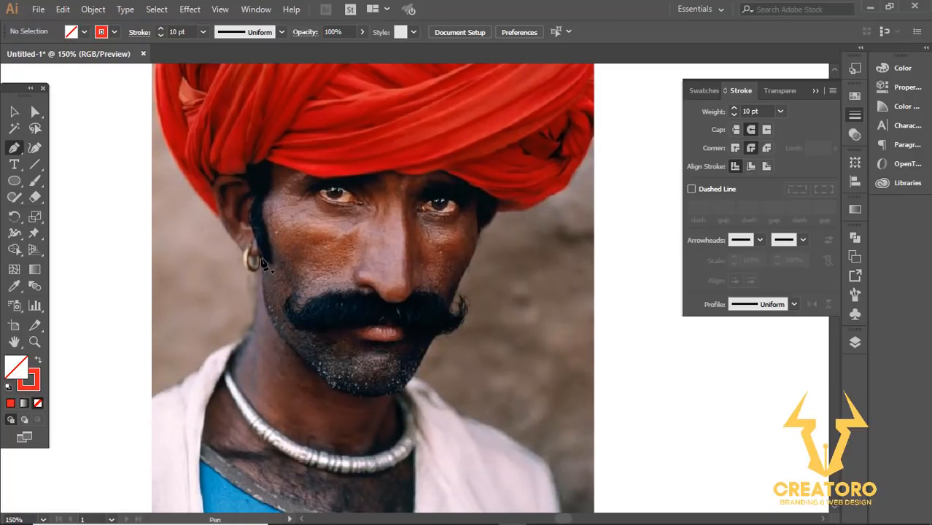
left_click(262, 261)
scroll(286, 341, "up", 1)
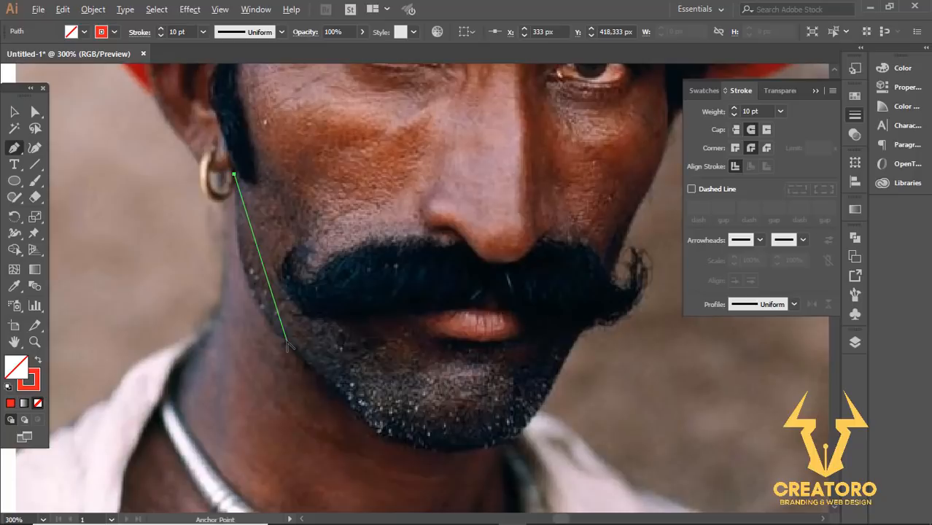
left_click_drag(288, 343, 352, 397)
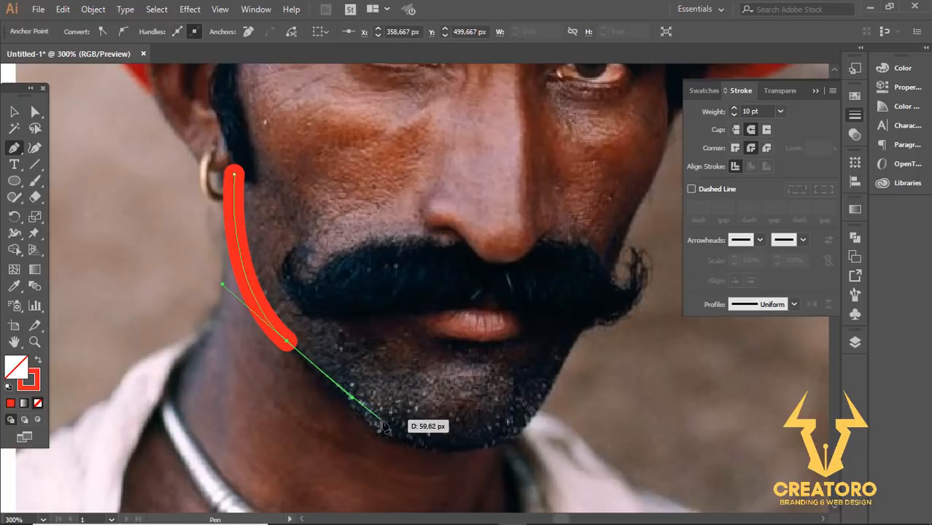
mouse_move(385, 428)
left_mouse_down()
mouse_move(429, 465)
mouse_move(433, 449)
left_mouse_up()
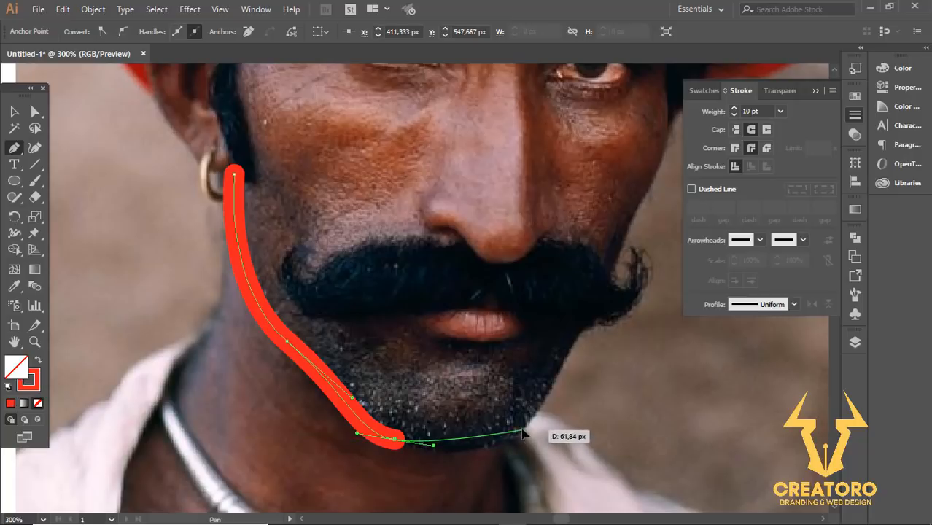
left_click_drag(522, 430, 549, 399)
left_click_drag(571, 348, 505, 400)
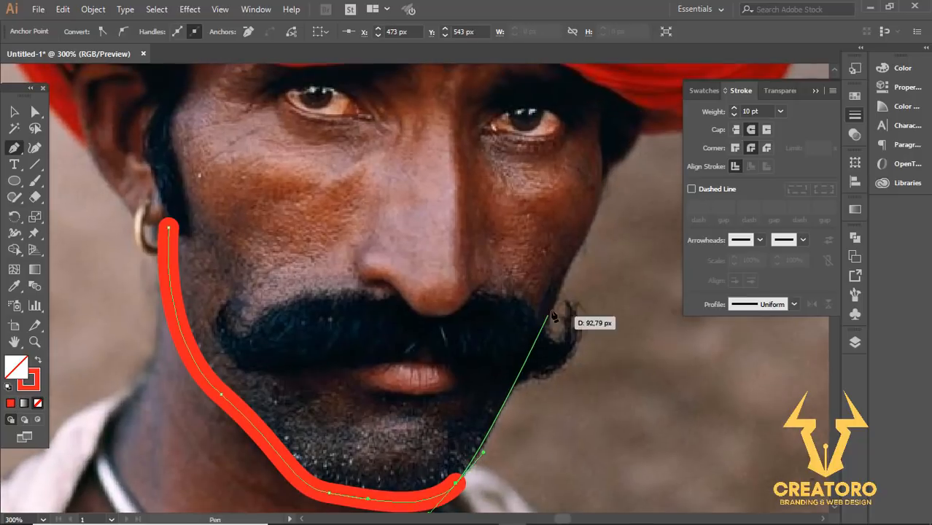
left_click_drag(581, 241, 598, 214)
key("ctrl+z")
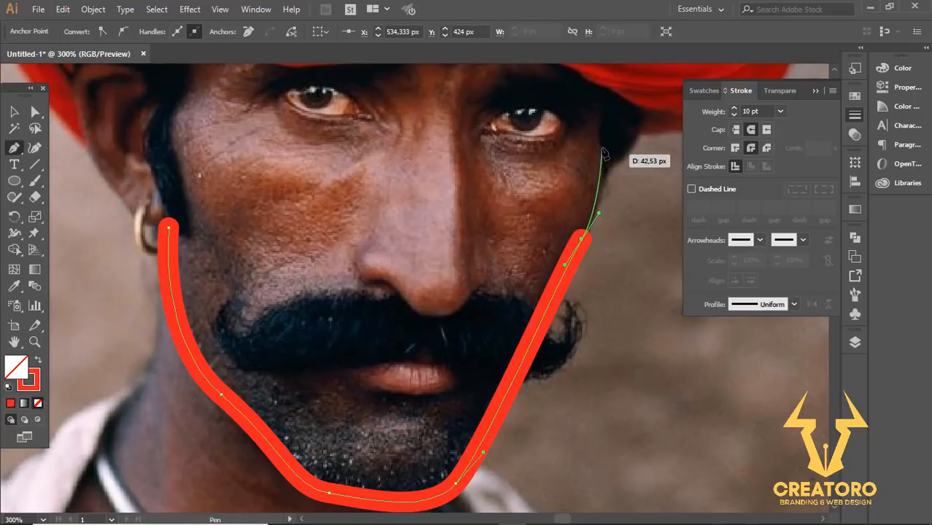
mouse_move(602, 94)
left_mouse_down()
mouse_move(597, 69)
mouse_move(599, 84)
left_mouse_up()
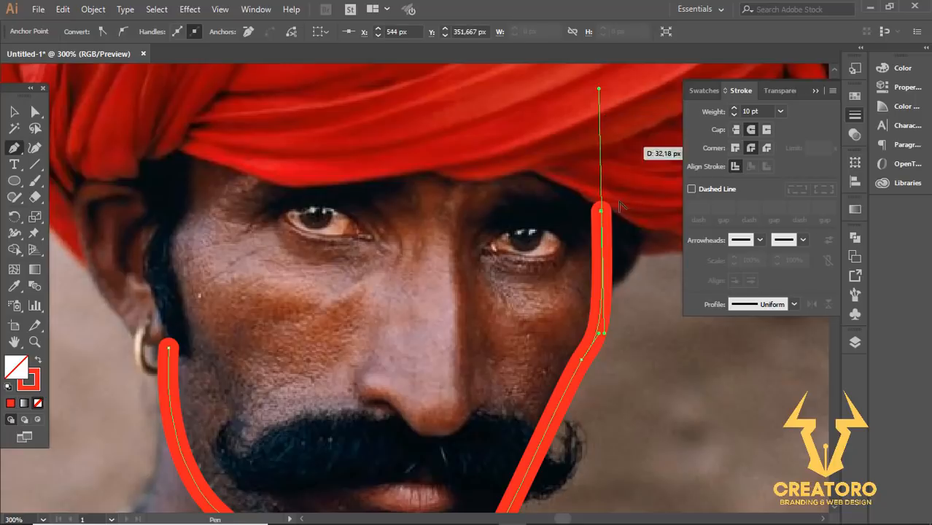
- Extend the face outline's upper end slightly into the turban and shorten the handle below it to fit the temple
scroll(617, 188, "up", 2)
left_click(33, 113)
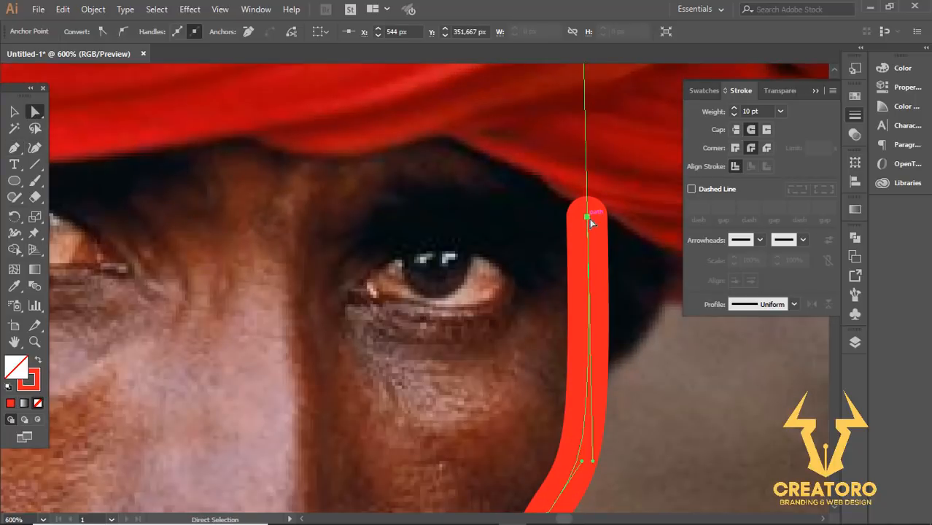
left_click_drag(587, 217, 588, 183)
left_click_drag(622, 383, 580, 264)
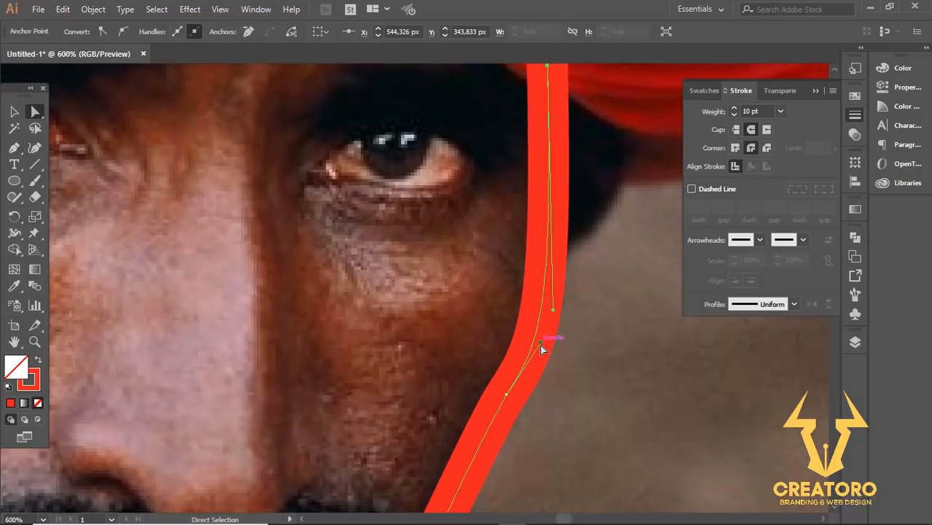
mouse_move(553, 310)
left_mouse_down()
mouse_move(556, 207)
mouse_move(547, 273)
mouse_move(551, 251)
left_mouse_up()
left_click(568, 205)
left_click(548, 206)
- Refine the direction handles of the face outline's cheek anchor beside the nose and deselect the path
scroll(531, 436, "down", 2)
left_click_drag(531, 435, 535, 305)
left_click(516, 315)
left_click_drag(514, 360, 525, 247)
scroll(569, 232, "up", 1)
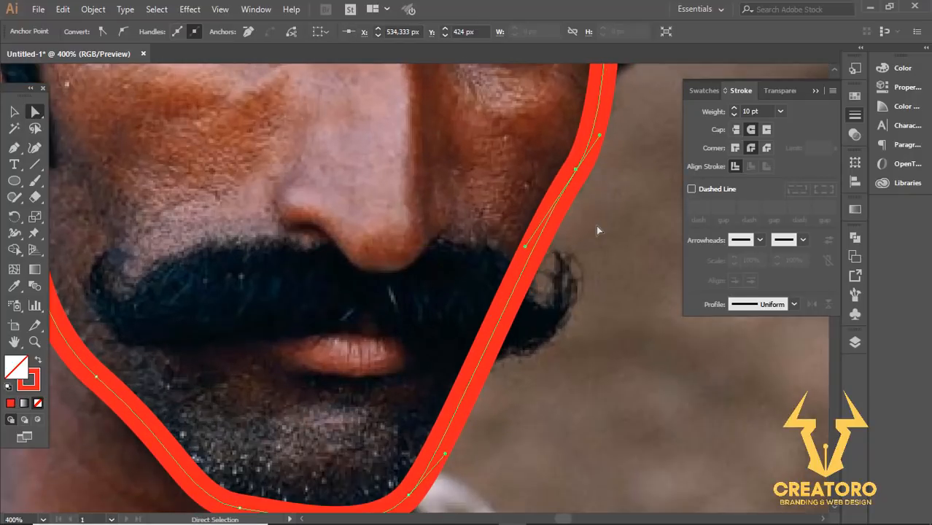
left_click(597, 226)
- Adjust the direction handle of the chin anchor nearest the straight cheek line to widen the curve under the chin
scroll(595, 235, "down", 3)
left_click_drag(588, 293, 509, 301)
scroll(509, 301, "down", 2)
scroll(513, 318, "up", 3)
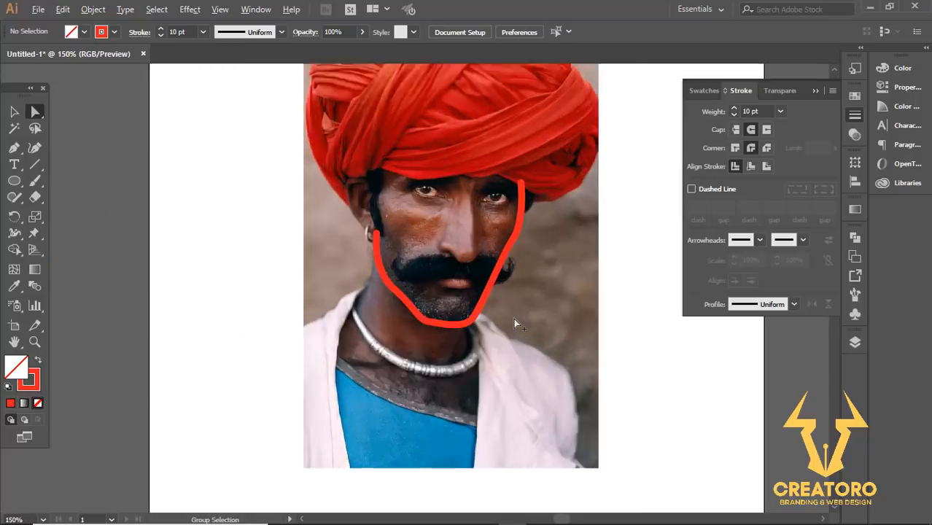
scroll(459, 315, "up", 1)
left_click(310, 329)
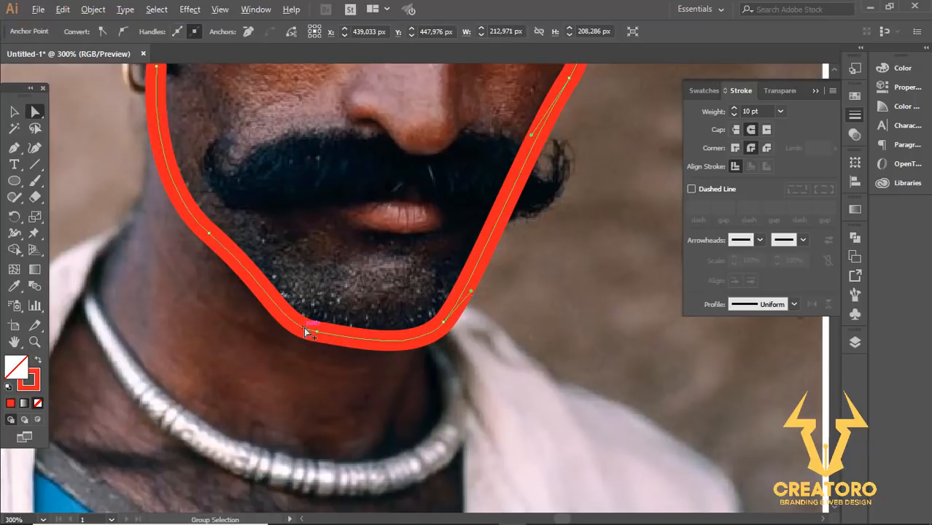
scroll(320, 336, "up", 1)
left_click(321, 333)
scroll(472, 410, "up", 3)
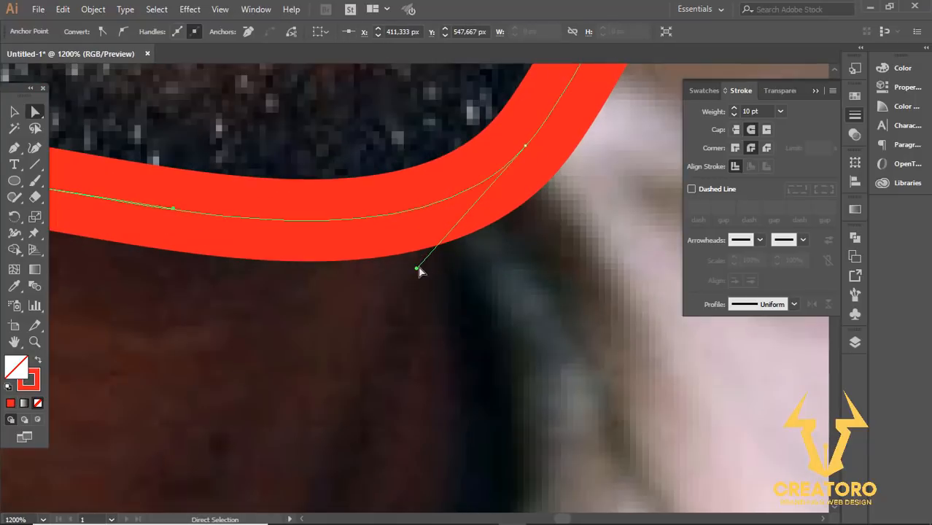
left_click_drag(433, 250, 420, 265)
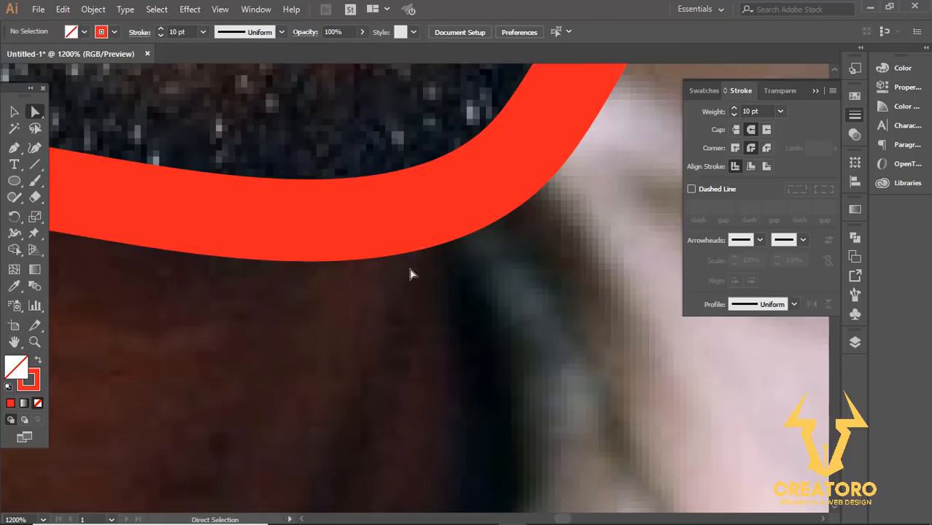
- Angle the handle of the chin's other anchor downward so the jaw flows smoothly into the chin, and deselect the path
left_click(430, 204)
scroll(431, 210, "down", 2)
mouse_move(431, 218)
left_mouse_down()
mouse_move(454, 329)
mouse_move(430, 343)
left_mouse_up()
scroll(445, 315, "up", 1)
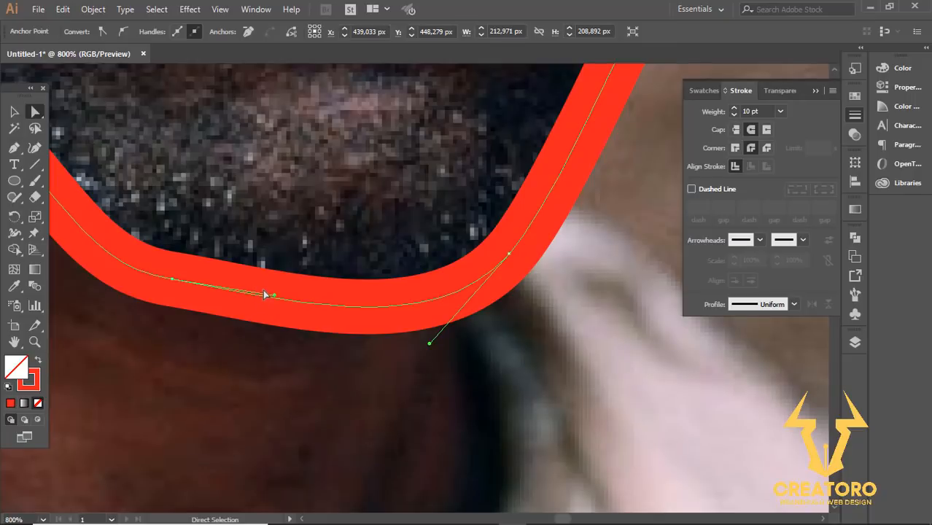
left_click_drag(275, 298, 251, 309)
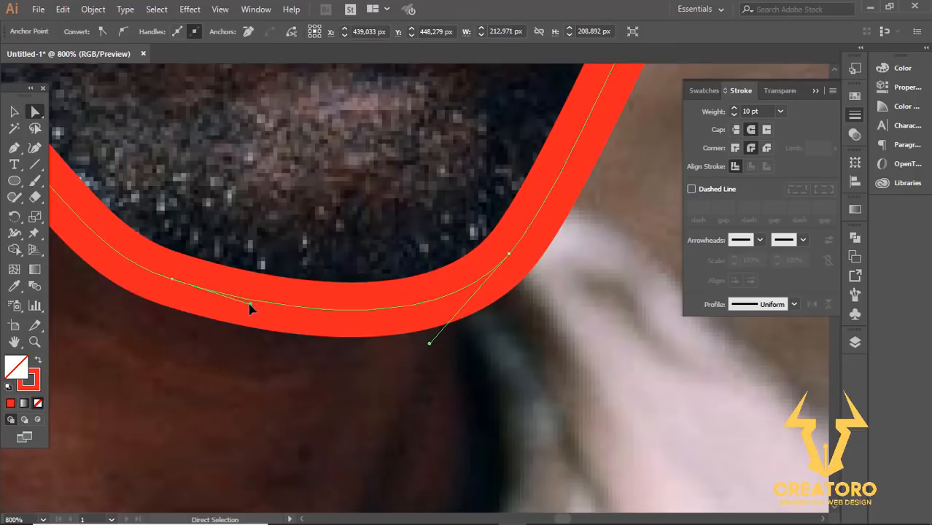
left_click(364, 276)
scroll(363, 275, "down", 3)
left_click_drag(364, 277, 402, 285)
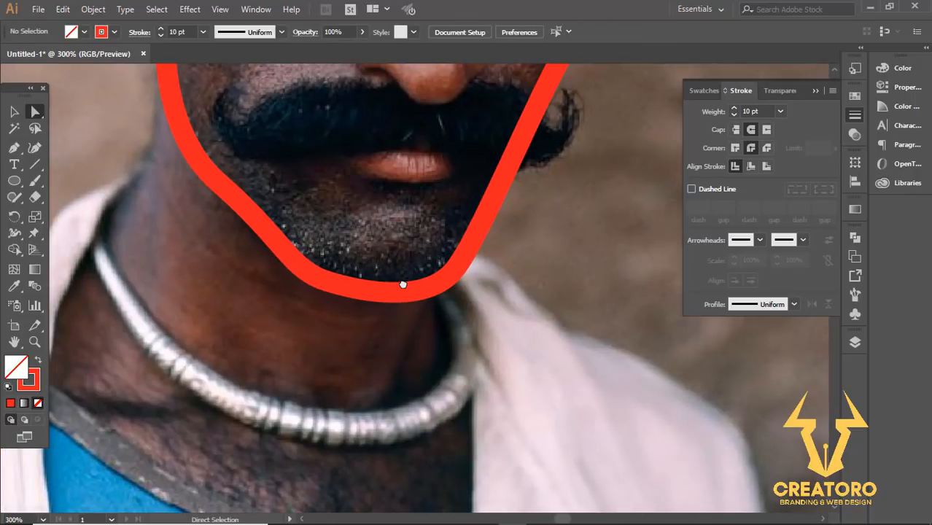
scroll(391, 234, "down", 2)
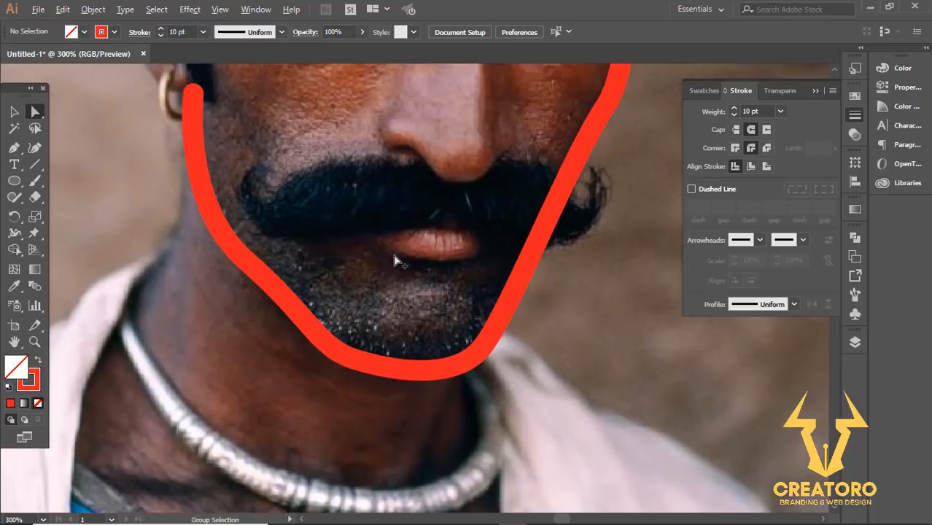
scroll(391, 292, "up", 1)
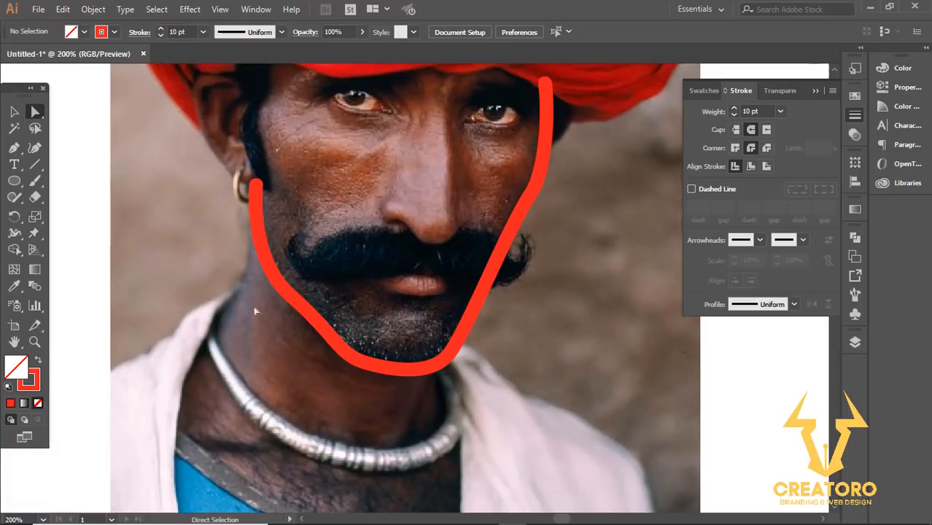
left_click_drag(397, 302, 425, 363)
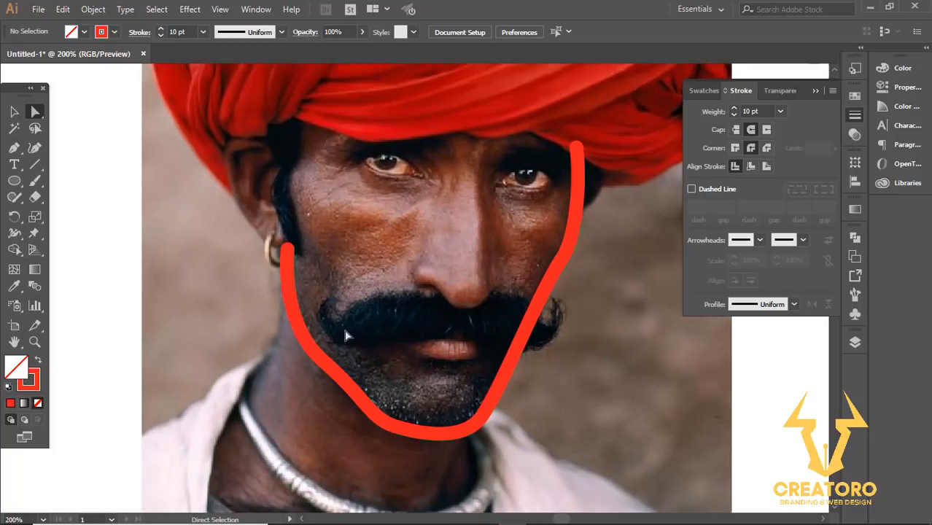
scroll(358, 335, "down", 1)
scroll(408, 332, "up", 1)
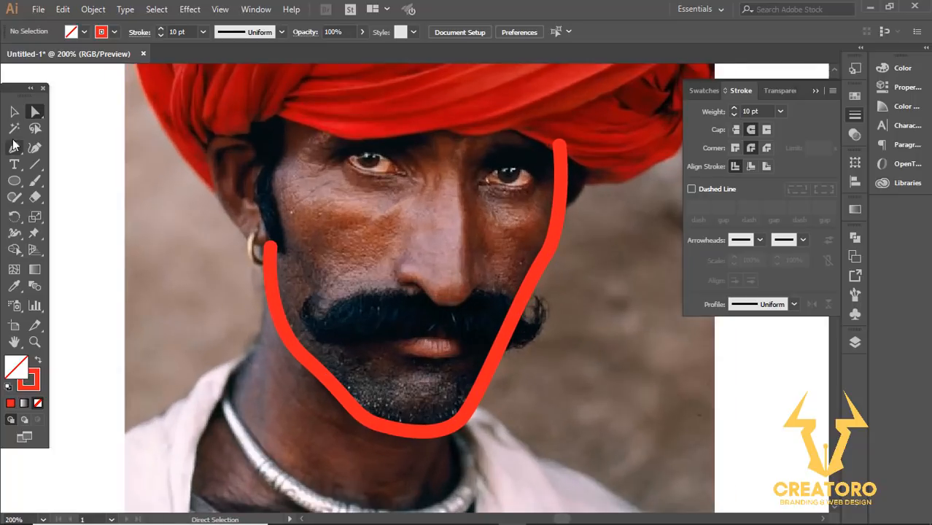
- Draw the nose as an open Pen path from beside the inner eye corner down the bridge, around the tip and over the nostril
scroll(406, 204, "up", 2)
left_click_drag(534, 220, 517, 243)
scroll(516, 237, "down", 1)
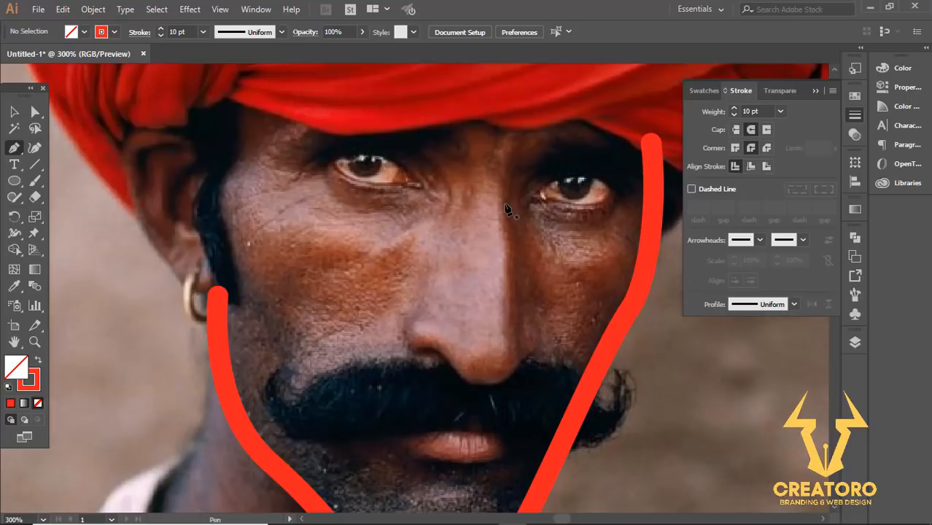
left_click(503, 202)
scroll(503, 306, "up", 1)
left_click_drag(516, 365, 524, 415)
mouse_move(437, 380)
left_mouse_down()
mouse_move(419, 346)
mouse_move(376, 364)
left_mouse_up()
key("ctrl+shift+a")
scroll(395, 358, "down", 1)
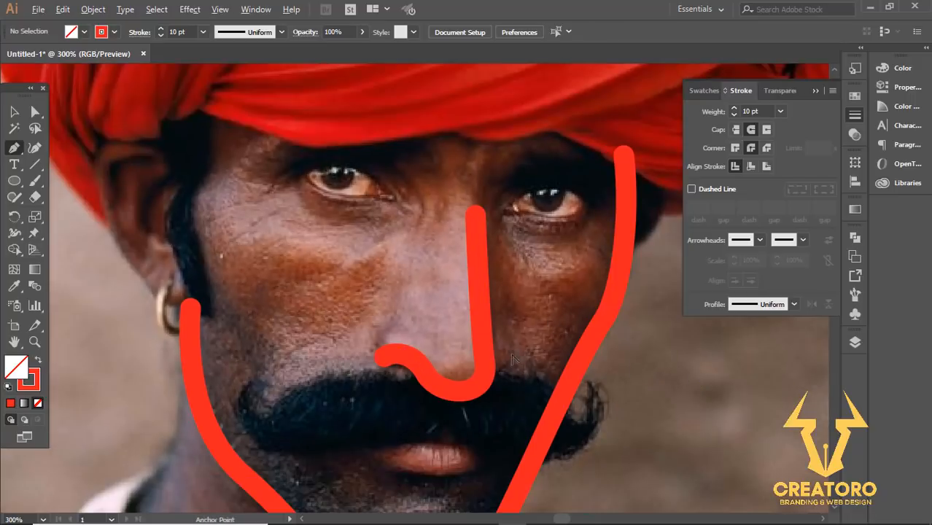
- Move the anchor at the bottom of the nose bridge slightly up to tighten the nose tip curve, and deselect the path
scroll(512, 356, "up", 2)
left_click(35, 111)
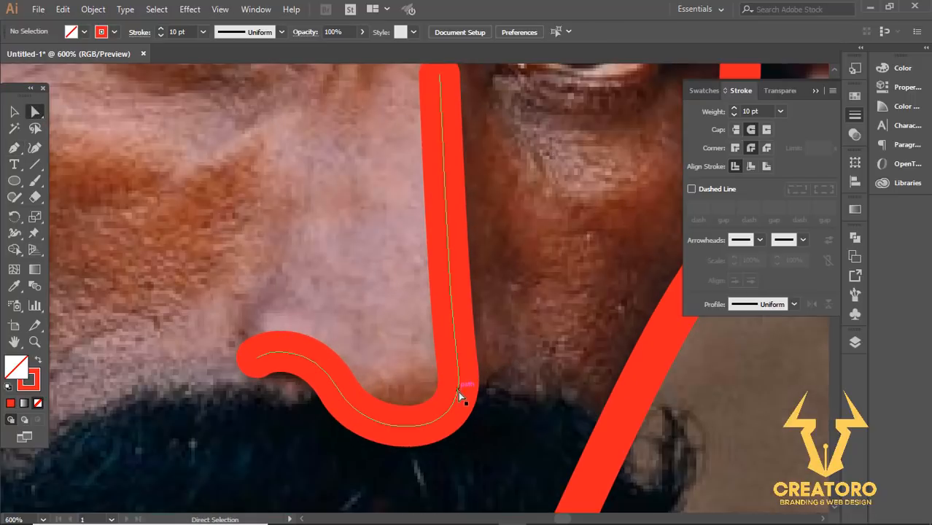
left_click(458, 384)
left_click_drag(458, 366, 458, 351)
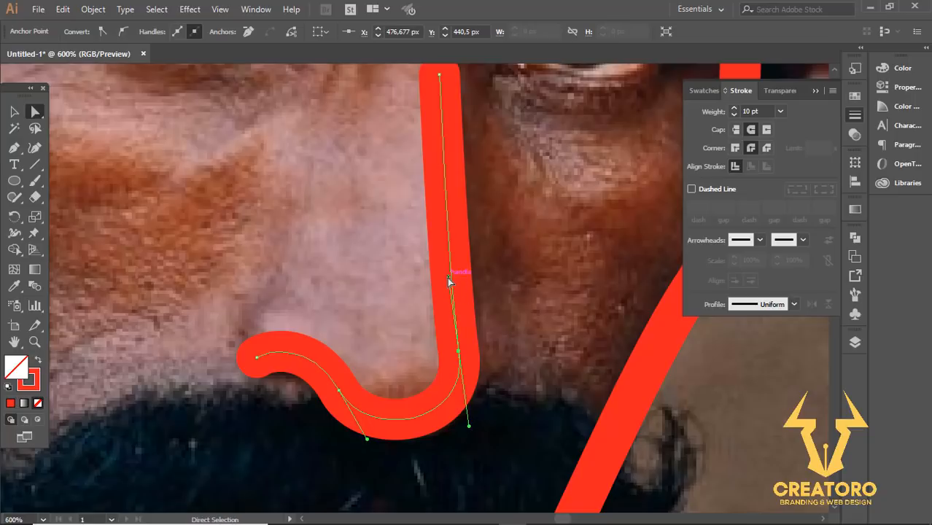
key("ctrl+shift+a")
- Start a Pen path along the mustache's upper edge from the nose toward its left end, and undo the outer anchor
scroll(485, 237, "down", 3)
scroll(486, 237, "up", 2)
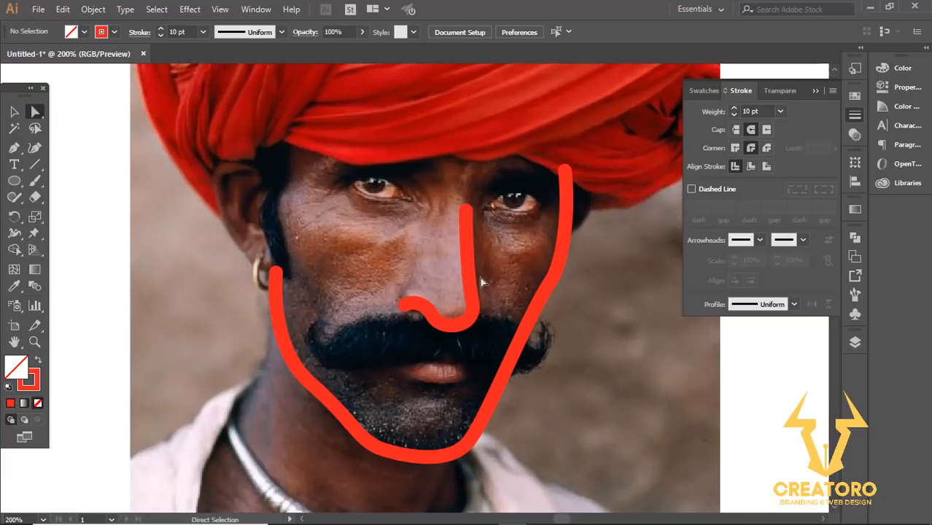
scroll(389, 359, "up", 1)
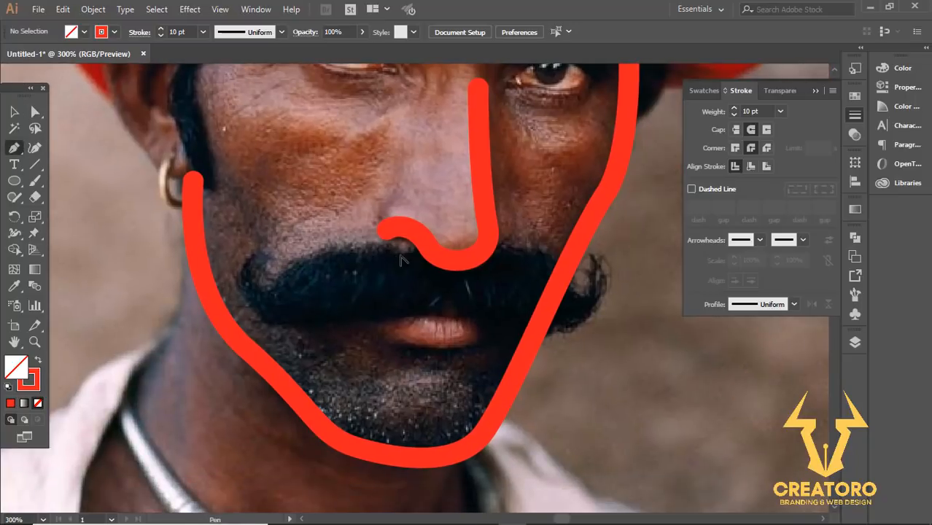
scroll(403, 260, "up", 1)
left_click(477, 261)
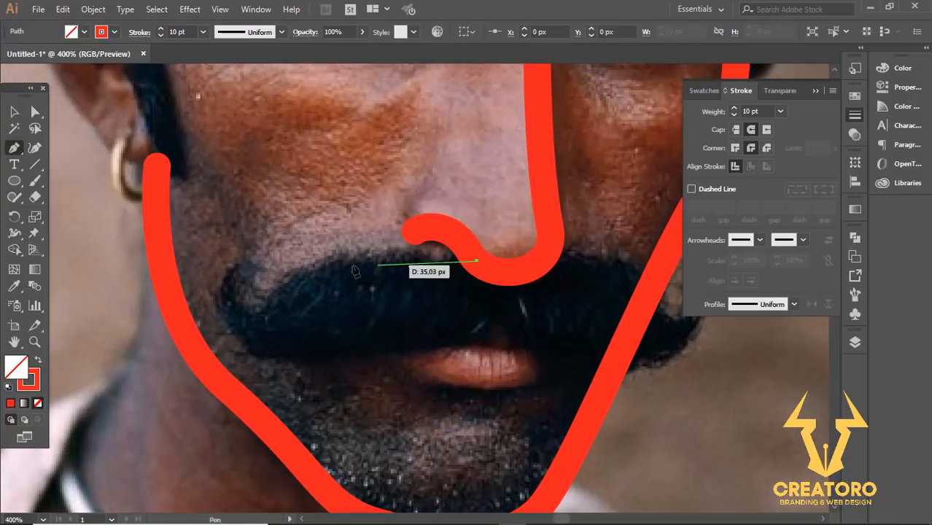
mouse_move(277, 296)
left_mouse_down()
mouse_move(212, 345)
mouse_move(245, 313)
left_mouse_up()
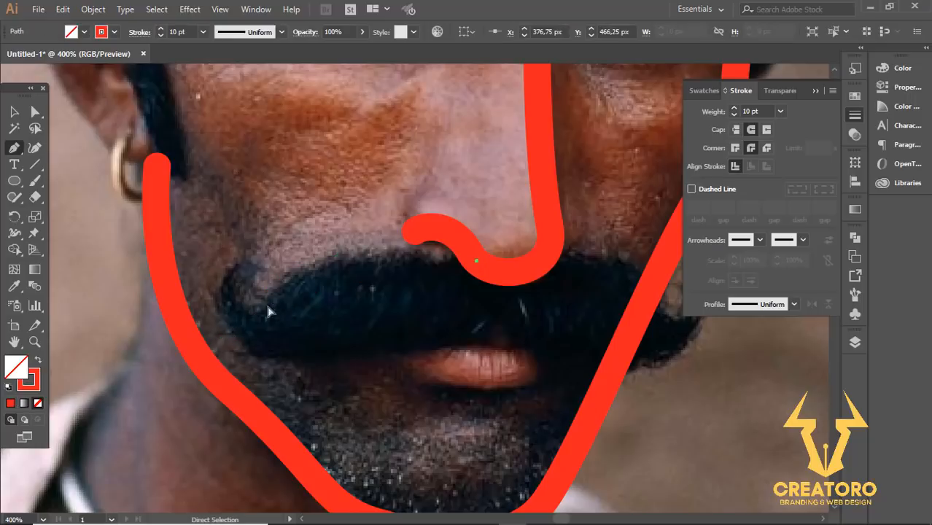
scroll(266, 307, "up", 2)
left_click_drag(210, 350, 202, 357)
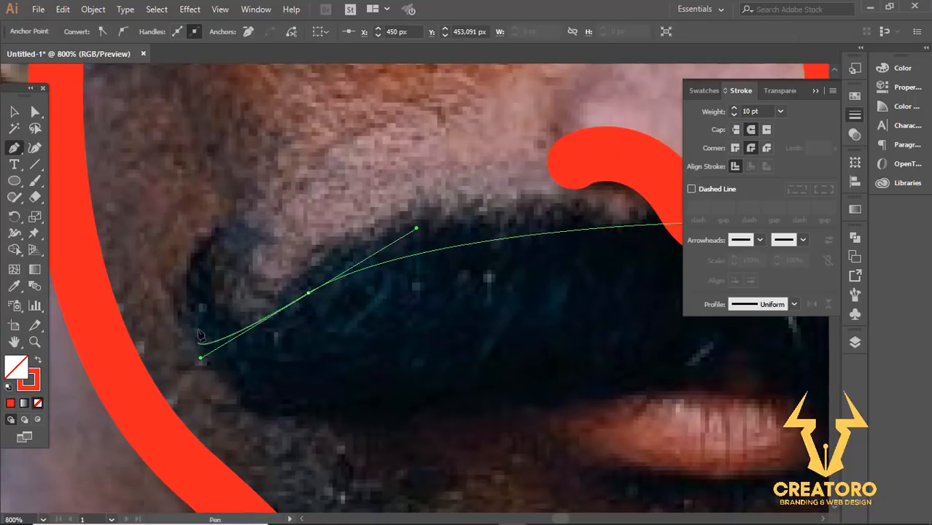
key("ctrl+z")
- Trace the upper edge of the mustache's left half as one curved Pen segment starting at the nose, and deselect it
scroll(270, 319, "down", 1)
left_click_drag(270, 318, 157, 441)
left_click(310, 355, "ctrl")
left_click_drag(308, 366, 306, 333)
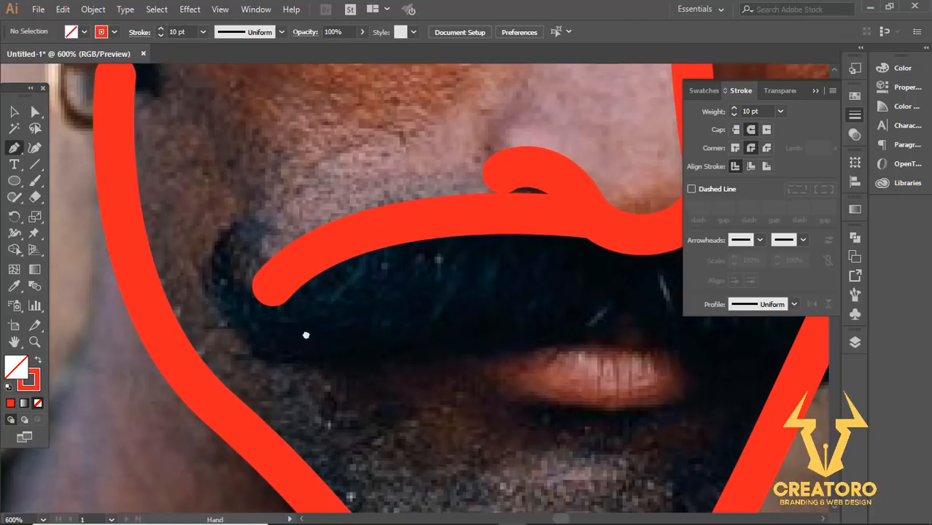
key("ctrl+z")
left_click_drag(289, 278, 226, 336)
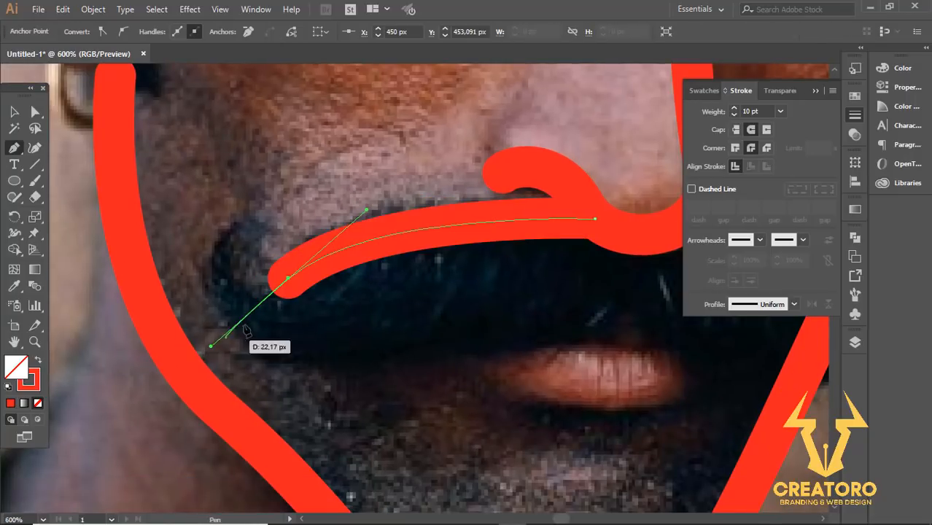
left_click(256, 308, "ctrl")
- Draw the mustache's left curl and lower edge as an open Pen path ending above the middle of the lips
left_click(243, 224)
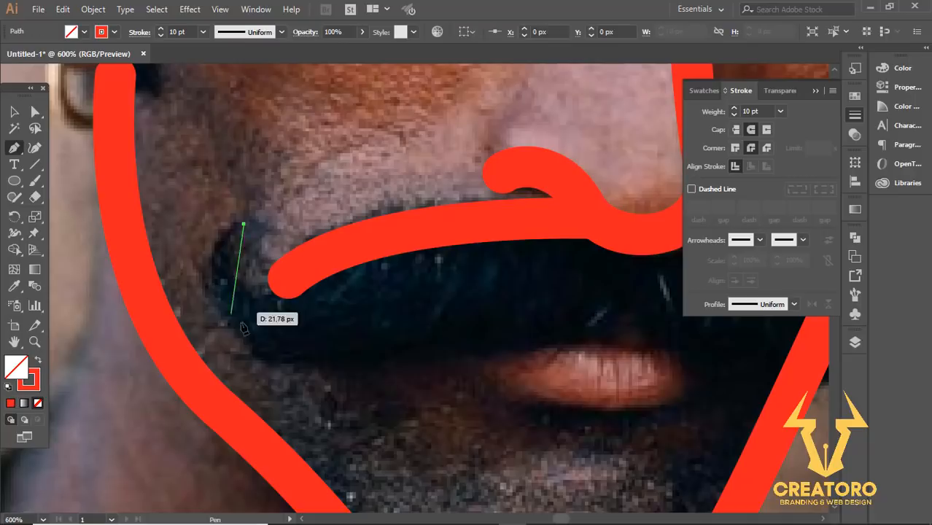
mouse_move(277, 347)
left_mouse_down()
mouse_move(333, 374)
mouse_move(359, 365)
left_mouse_up()
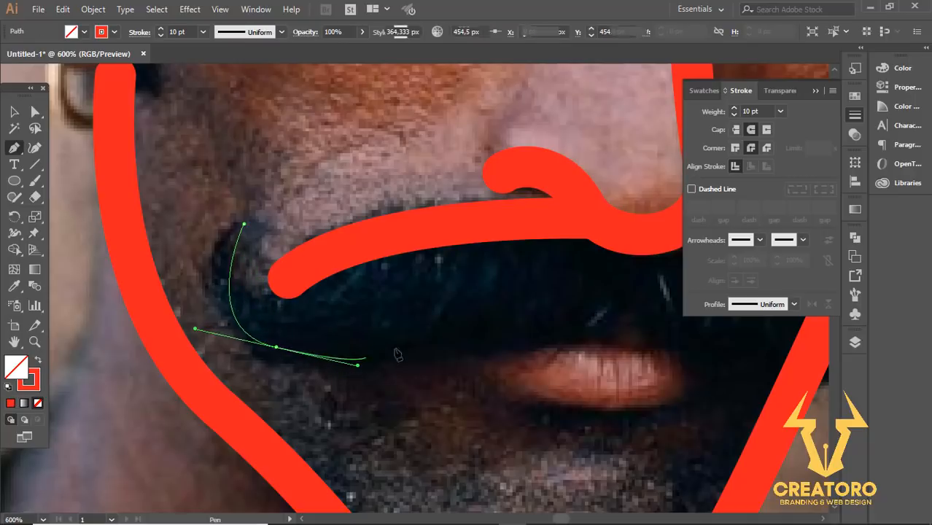
mouse_move(448, 296)
left_mouse_down()
mouse_move(403, 293)
mouse_move(343, 270)
left_mouse_up()
left_click_drag(513, 260, 543, 207)
left_click(463, 264, "ctrl")
scroll(461, 263, "down", 3)
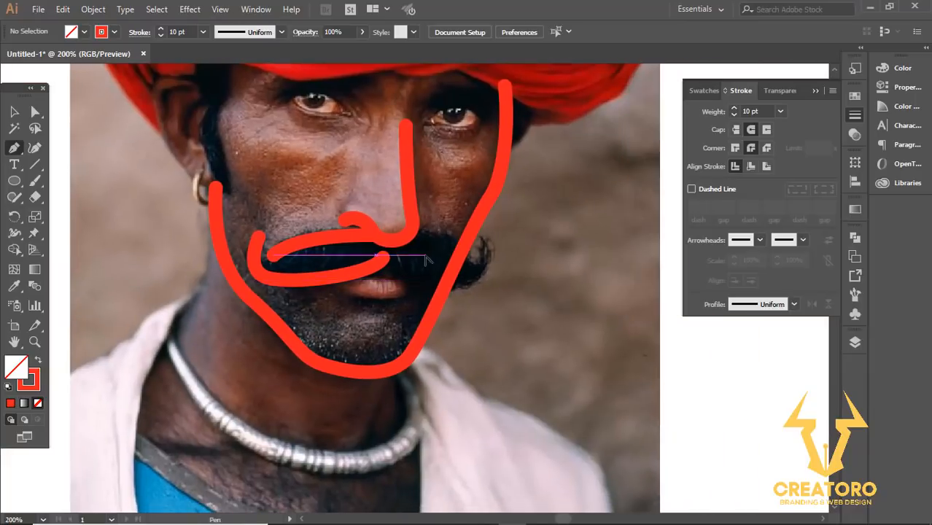
- Extend the lower mustache path from its middle peak across the right half and up around the right curl
scroll(427, 261, "up", 2)
left_click_drag(339, 258, 439, 297)
key("ctrl+z")
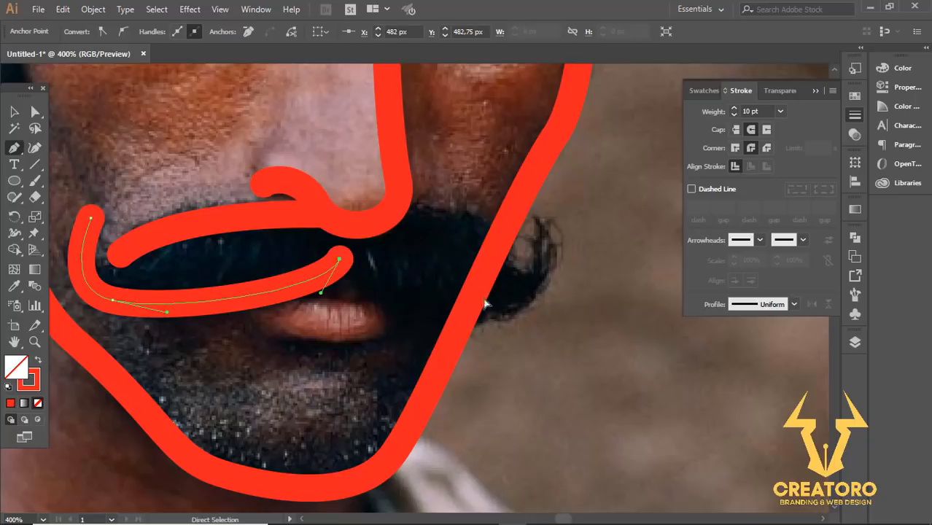
left_click_drag(482, 311, 566, 318)
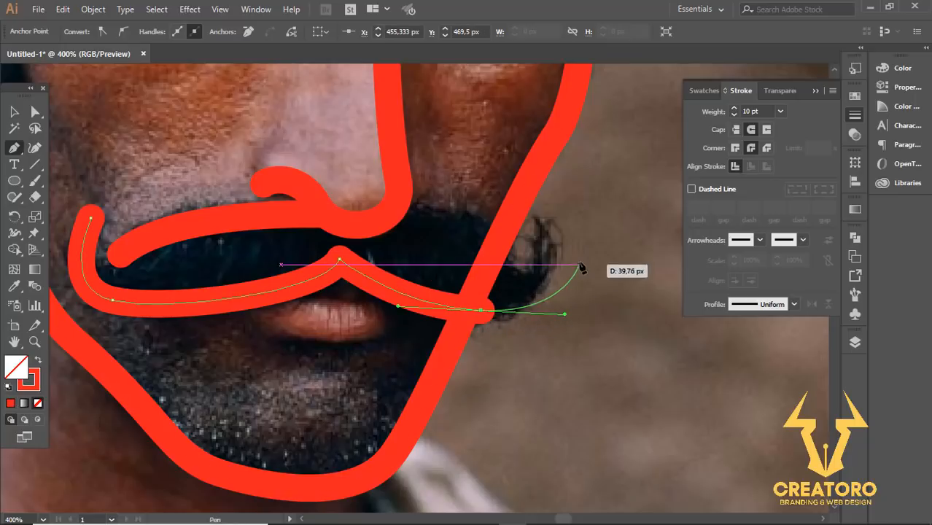
left_click(556, 216)
key("Escape")
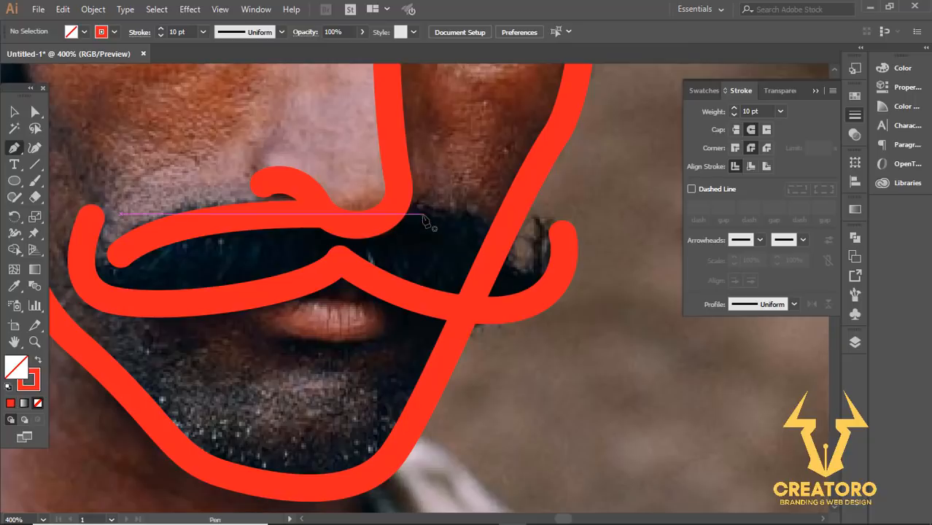
- Draw the upper edge of the mustache's right half as a curved Pen path from the nose to the right curl
left_click(392, 212)
left_click_drag(516, 265, 547, 321)
key("Escape")
key("ctrl+minus")
key("ctrl+minus")
key("ctrl+minus")
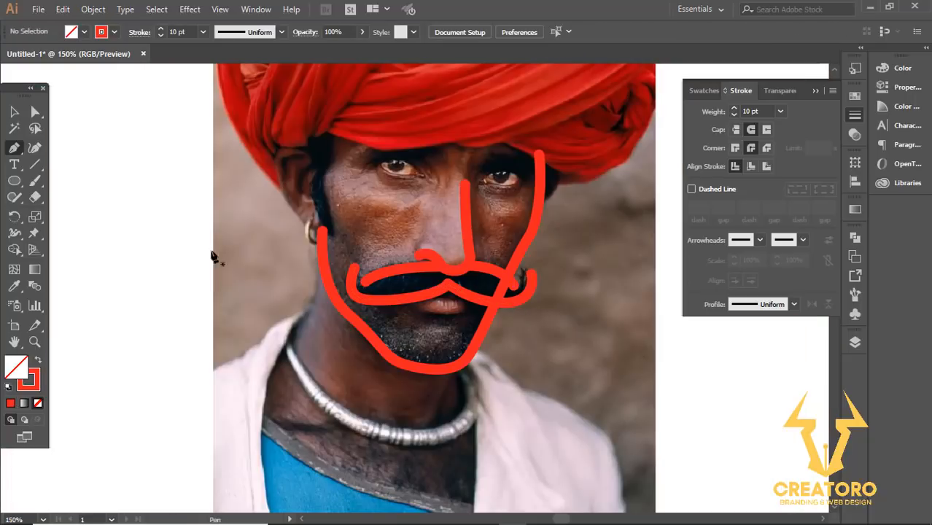
- Move the outer end of the left upper mustache line onto the lower line, and reshape its handles into a rounder arch
left_click(35, 111)
scroll(355, 293, "up", 4)
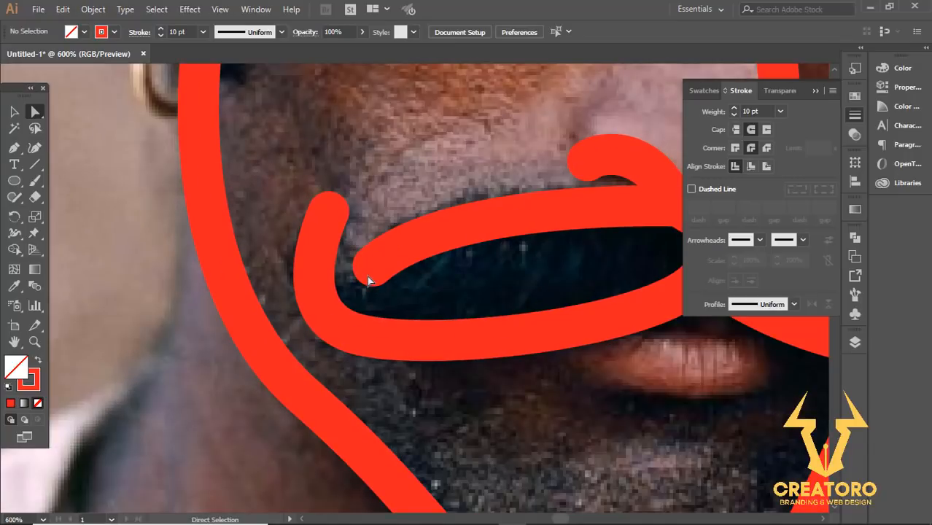
left_click_drag(373, 267, 342, 329)
left_click_drag(420, 259, 394, 208)
scroll(426, 222, "down", 1)
left_click_drag(397, 256, 286, 242)
scroll(484, 199, "up", 1)
left_click_drag(484, 199, 506, 210)
left_click_drag(198, 198, 230, 153)
left_click(241, 165)
scroll(253, 200, "down", 3)
left_click_drag(267, 234, 222, 260)
scroll(361, 237, "up", 1)
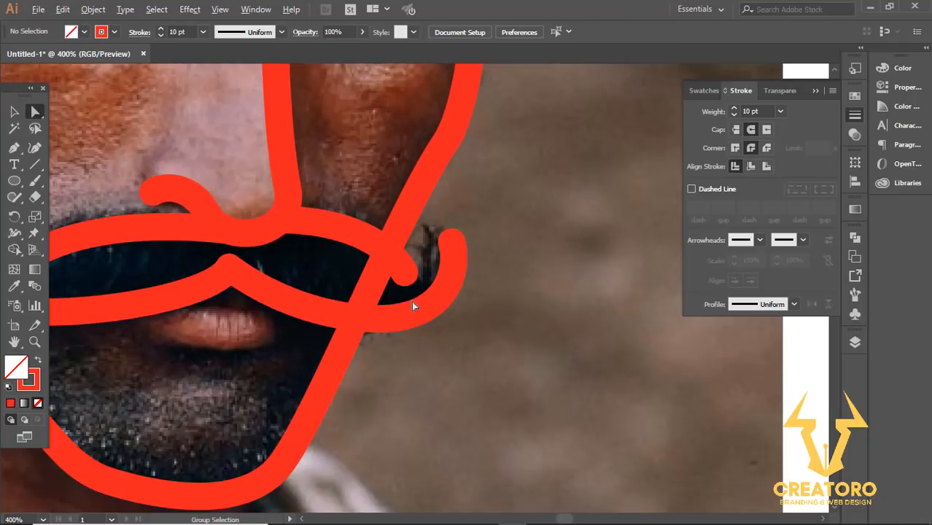
- Move the outer end of the right upper mustache line onto the lower line, raise its handle, and deselect the path
left_click(406, 273)
left_click(435, 296)
left_click_drag(406, 273, 432, 302)
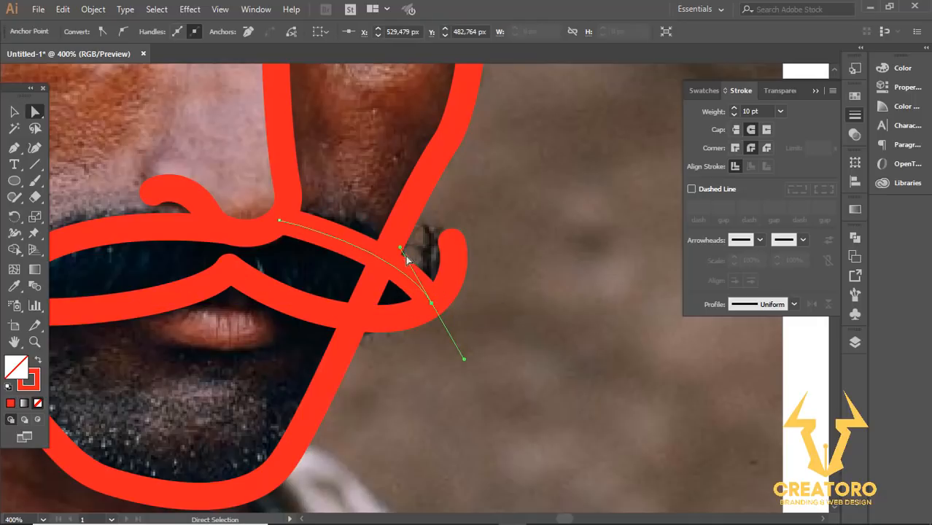
left_click_drag(400, 248, 401, 224)
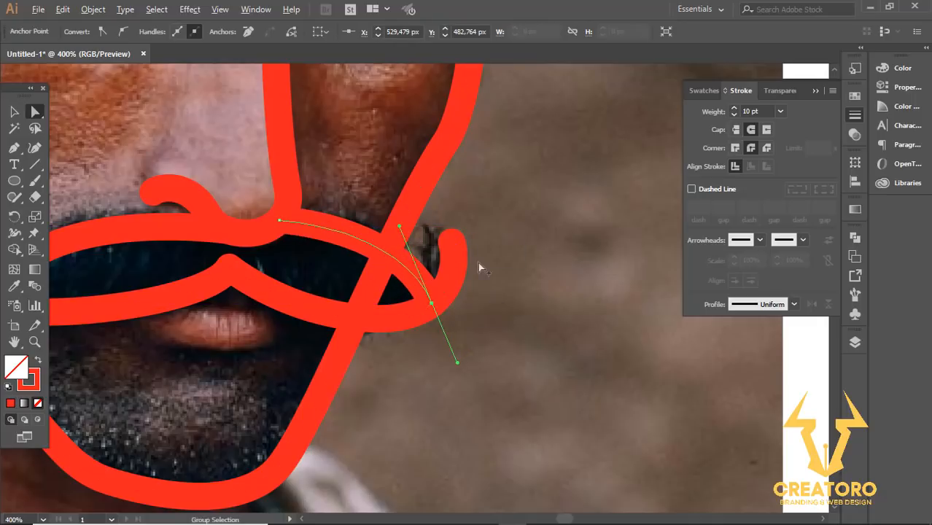
scroll(478, 264, "down", 4)
left_click(487, 280)
scroll(501, 285, "down", 1)
scroll(489, 290, "up", 3)
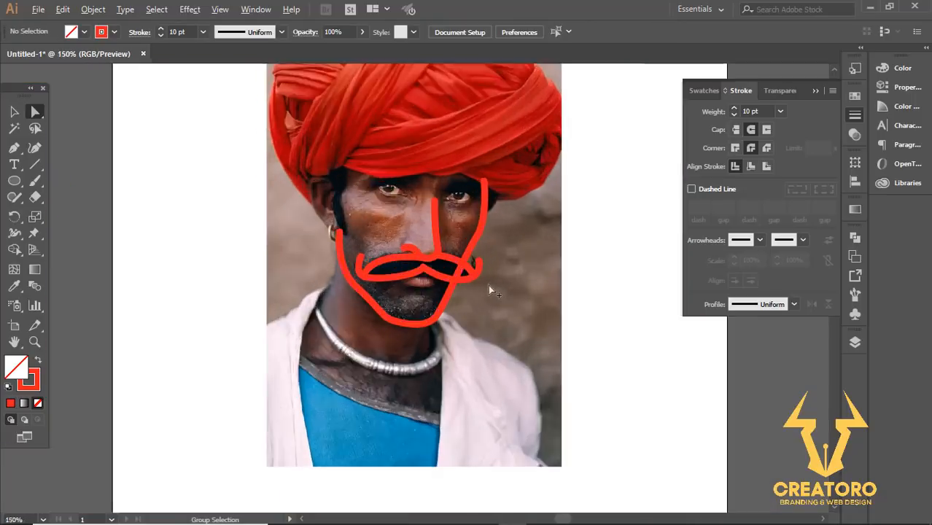
- Undo all the mustache paths so that only the face outline and nose strokes remain
key("ctrl+z")
key("ctrl+z")
key("ctrl+z")
key("ctrl+z")
key("ctrl+z")
key("ctrl+z")
key("ctrl+z")
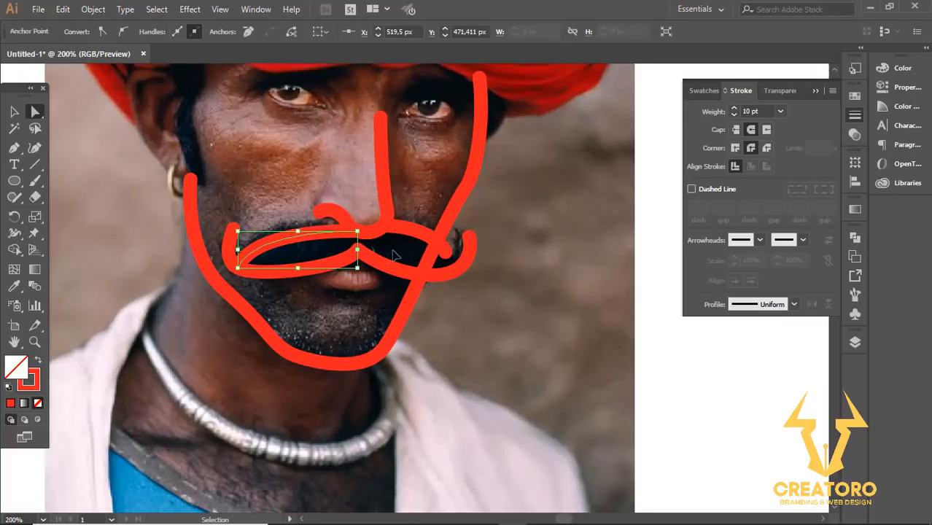
key("ctrl+z")
key("ctrl+z")
key("ctrl+z")
key("ctrl+z")
key("ctrl+z")
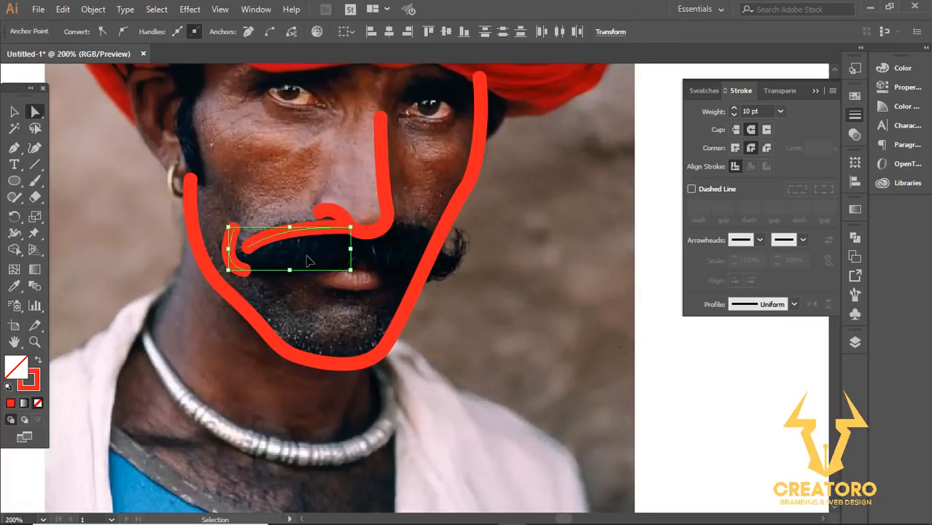
key("ctrl+z")
key("ctrl+z")
scroll(284, 257, "up", 2)
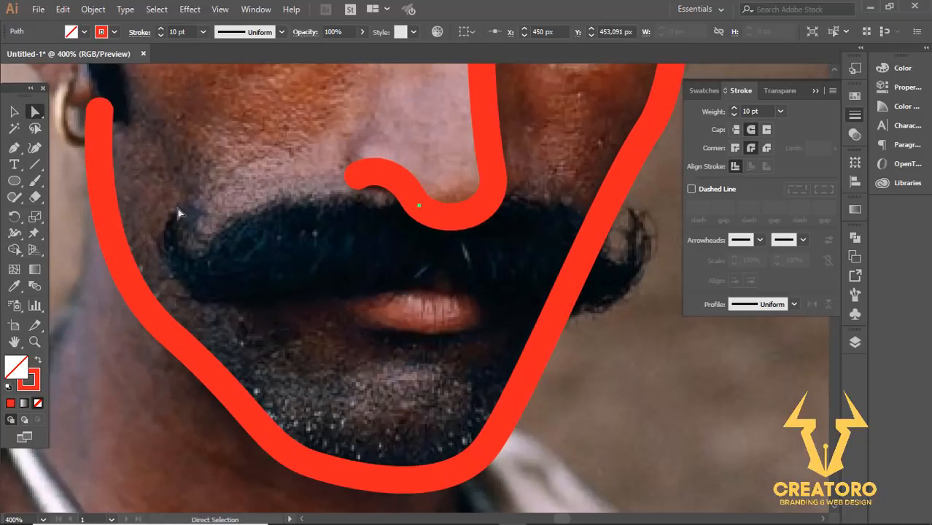
left_click(13, 148)
key("ctrl+z")
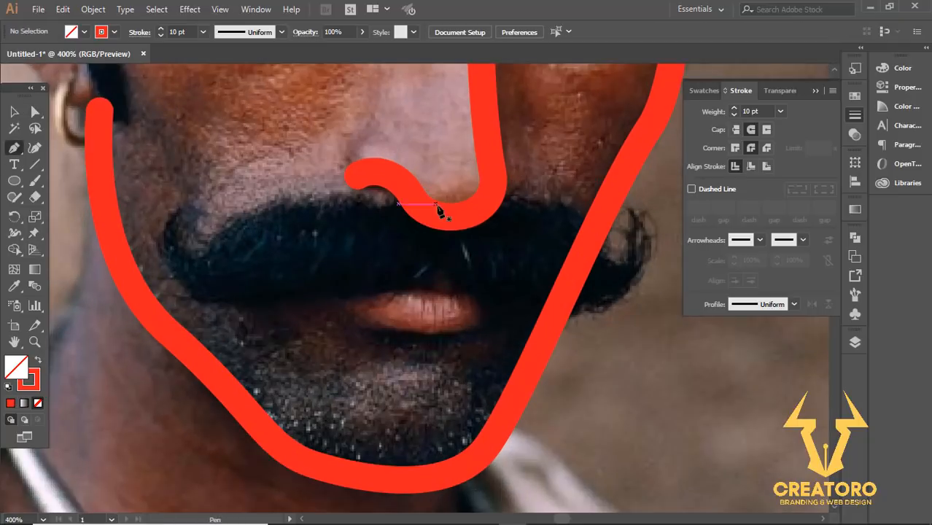
- Draw the left mustache's upper edge as one open Pen path from the nose outward and up around the curl, and deselect it
left_click(416, 203)
left_click(380, 217, "ctrl")
left_click(426, 210)
left_click_drag(241, 231, 197, 263)
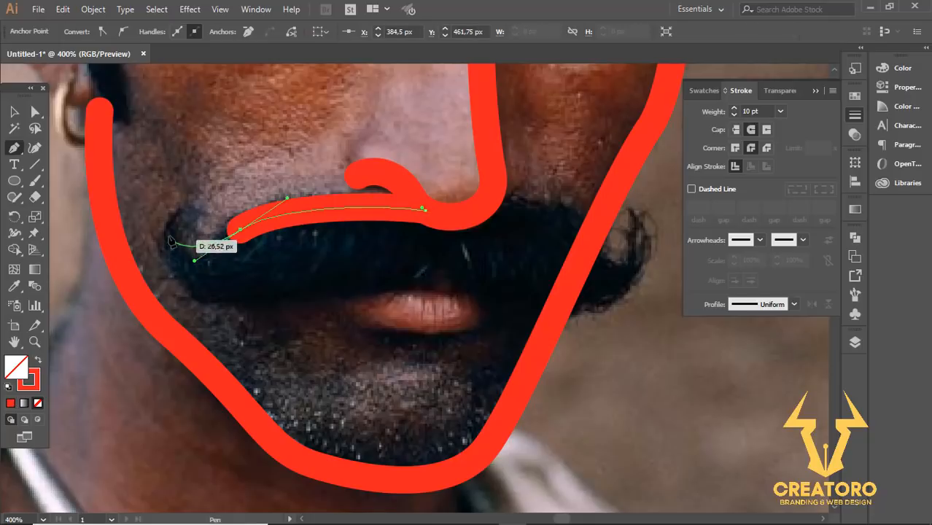
left_click_drag(180, 213, 193, 171)
left_click(221, 203, "ctrl")
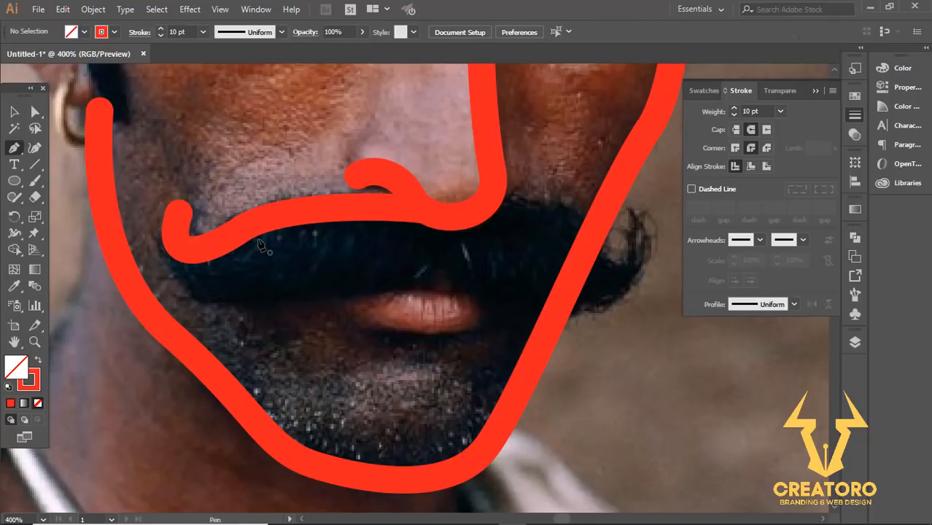
- Lengthen the downward handle of the mustache path's middle anchor to deepen the curve below the curl
scroll(251, 242, "up", 2)
left_click(35, 115)
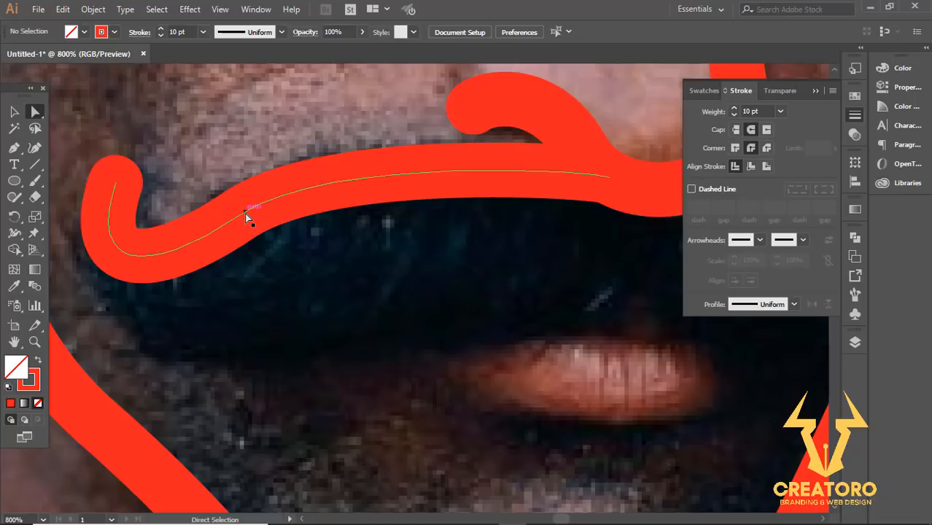
left_click(239, 216)
left_click_drag(146, 278, 140, 318)
- Undo the accidental change to the nose path, and move the mustache path's inner end anchor deeper under the nose stroke
left_click_drag(609, 179, 643, 192)
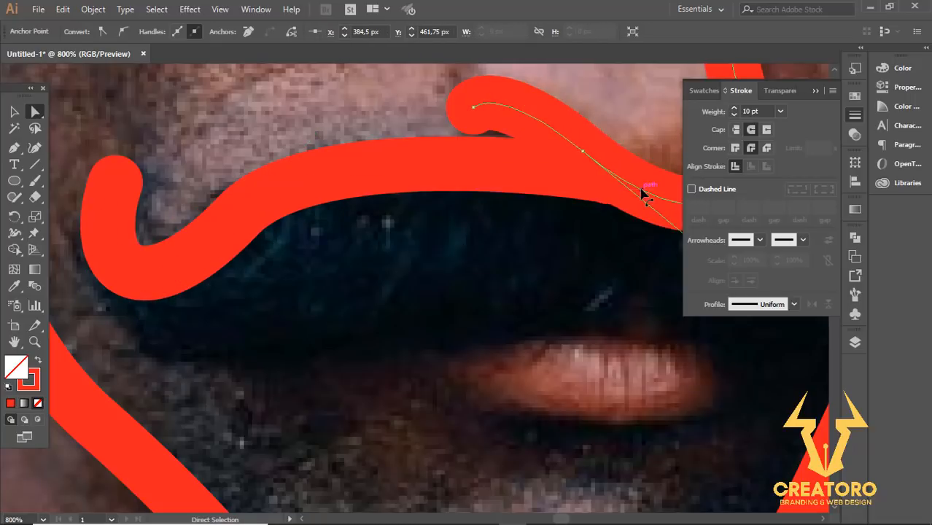
key("ctrl+z")
left_click(501, 169)
left_click(502, 168)
left_click_drag(502, 168, 468, 173)
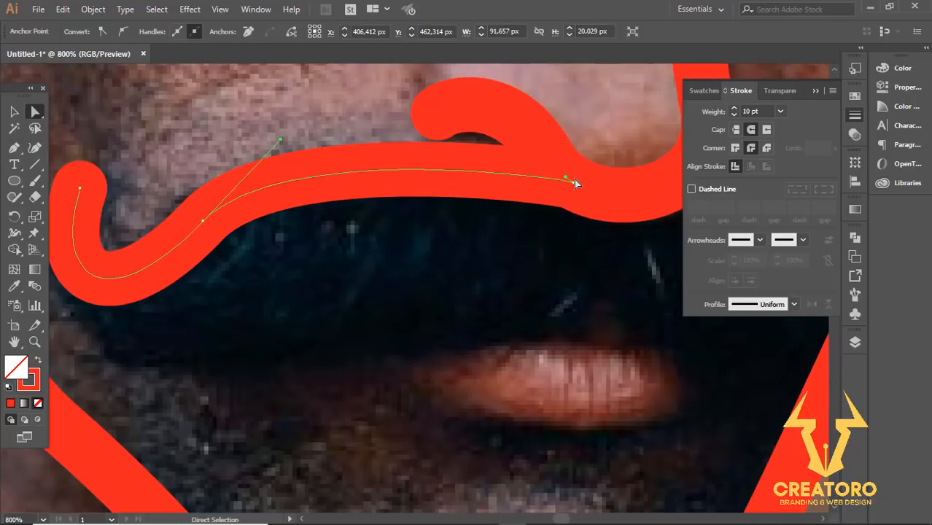
left_click_drag(574, 183, 595, 191)
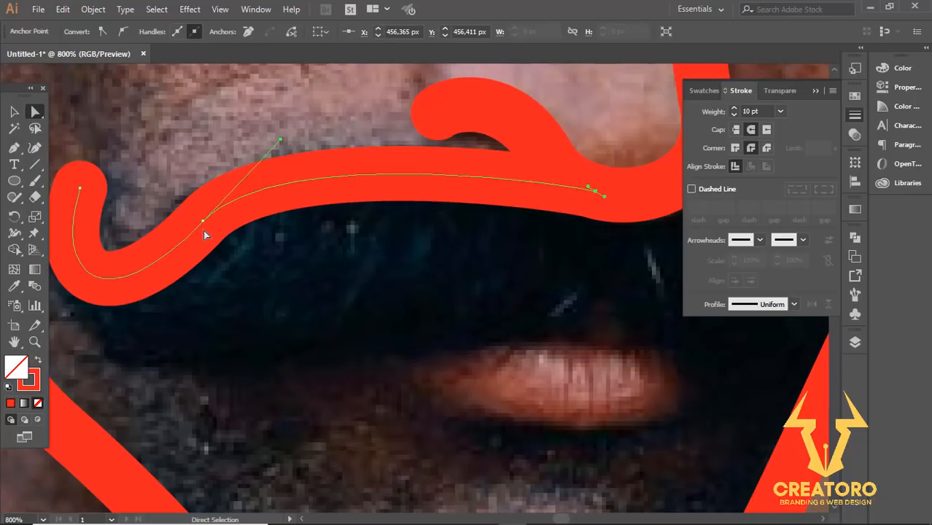
- Lower the mustache path's middle anchor slightly, and lengthen its upper handle to raise the arch of the upper edge
left_click_drag(203, 219, 194, 247)
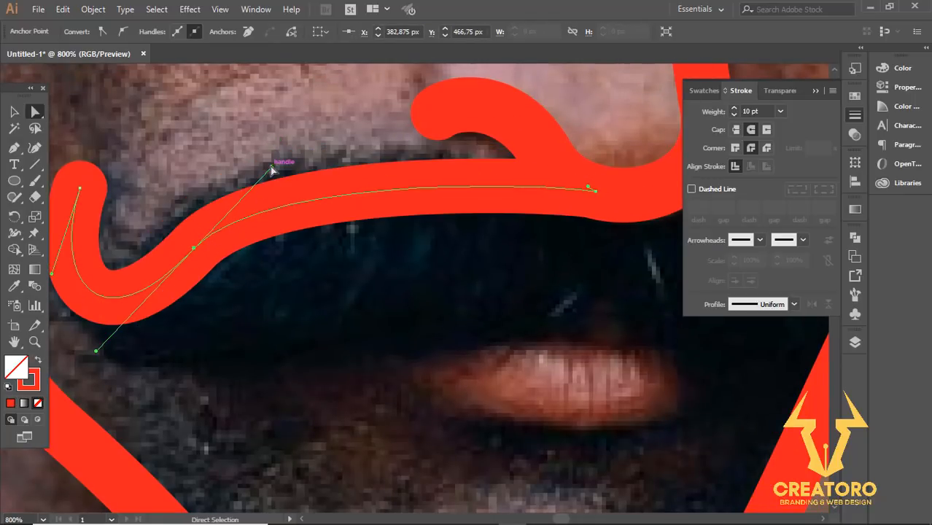
left_click_drag(271, 170, 291, 139)
left_click_drag(161, 183, 336, 129)
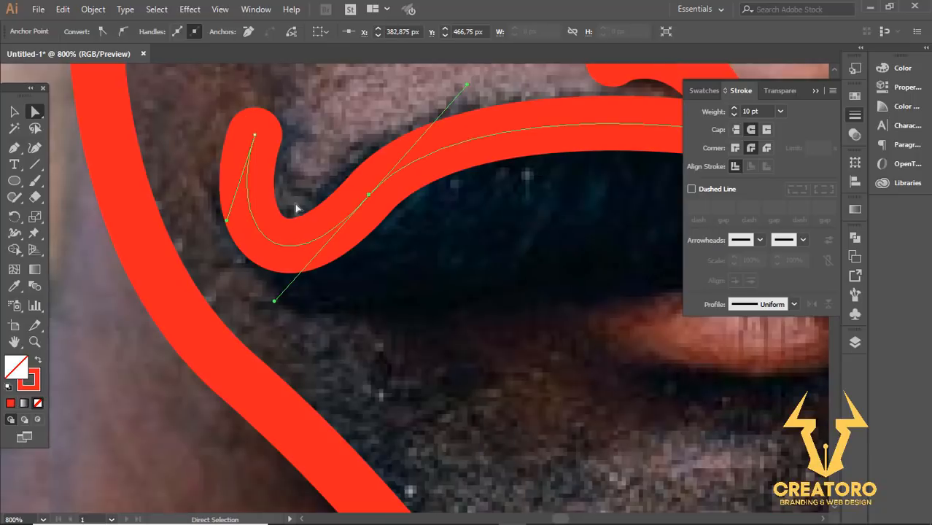
- Add an anchor point at the base of the left mustache curl, and lengthen both its handles to round the bend
left_click(14, 150)
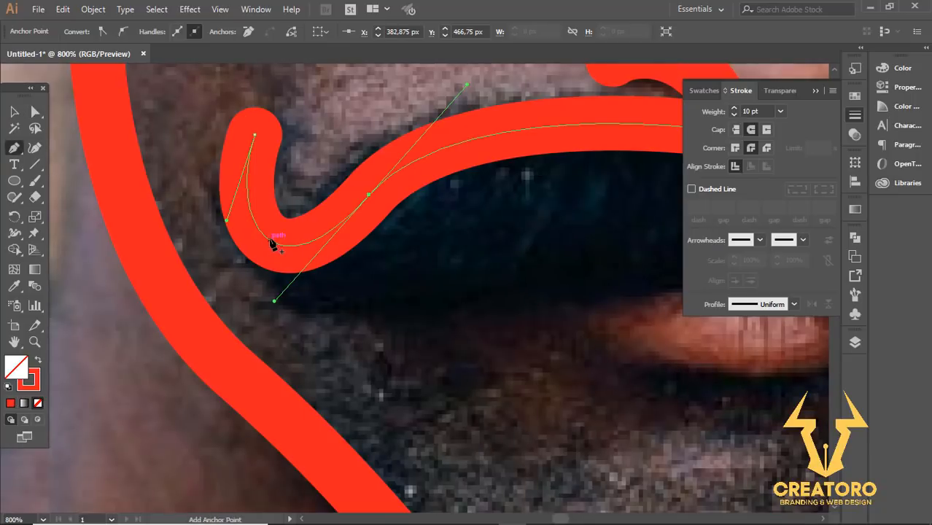
left_click(269, 239)
left_click(34, 115)
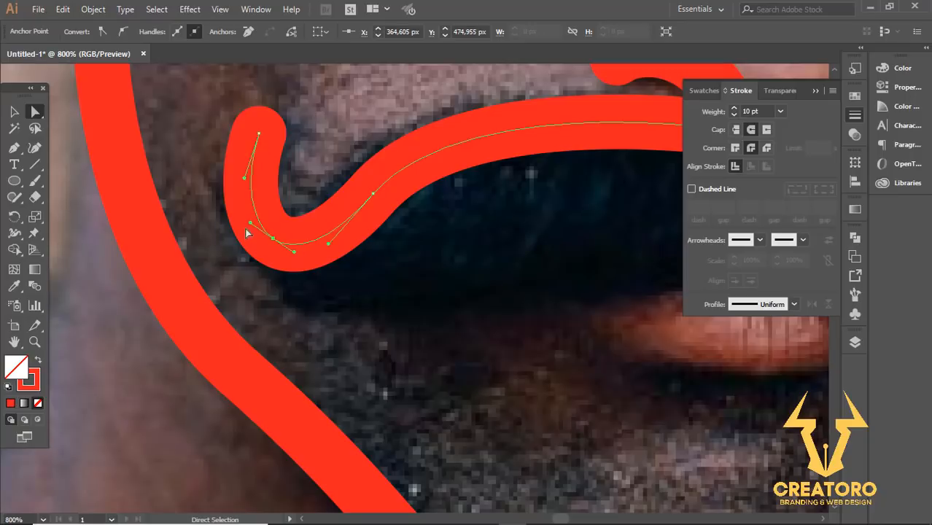
left_click_drag(247, 227, 224, 214)
scroll(297, 255, "up", 1)
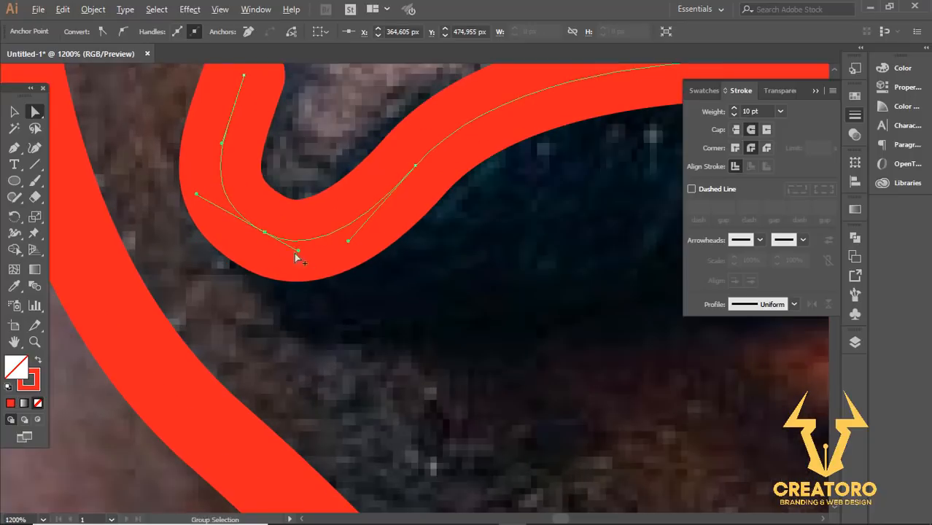
left_click_drag(298, 250, 304, 254)
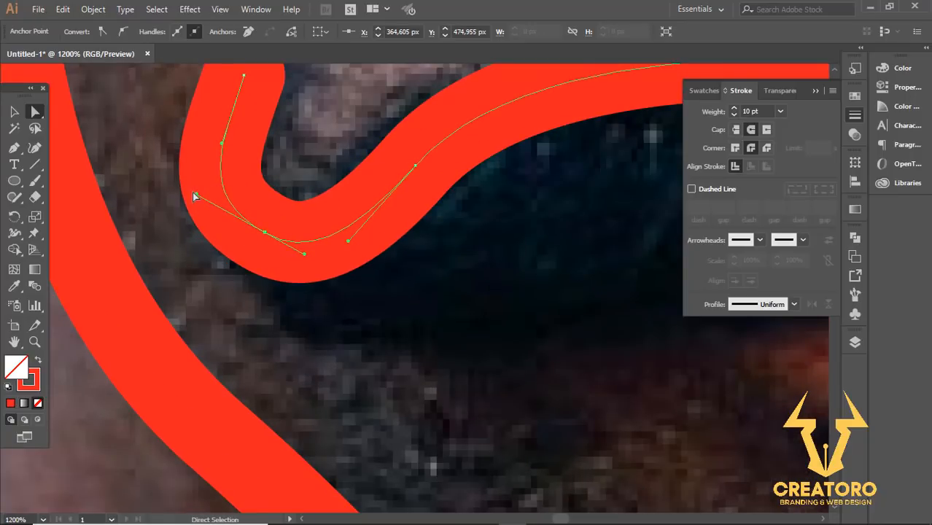
- Shorten the upper handle of the anchor at the base of the left mustache curl to tighten the bend
left_click_drag(195, 195, 210, 204)
scroll(328, 251, "down", 1)
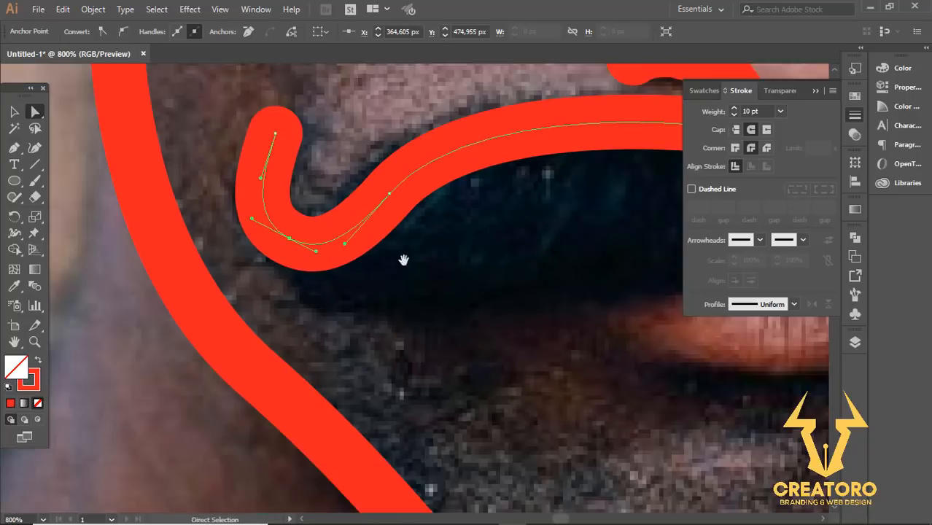
left_click_drag(403, 258, 268, 229)
left_click(268, 228)
- Swing the handle of the left curl's end anchor outward to round the curl, and shift that anchor slightly inward
scroll(268, 227, "down", 3)
left_click_drag(376, 235, 249, 246)
scroll(249, 246, "up", 2)
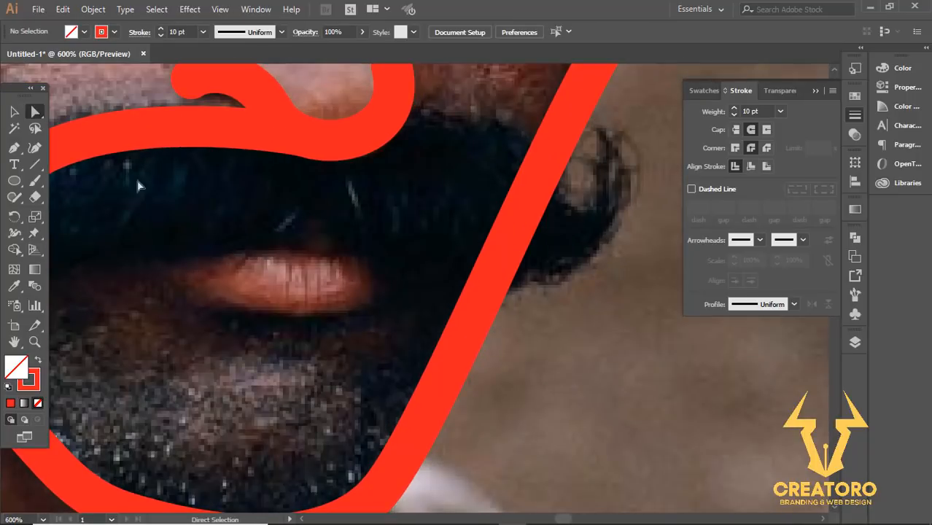
left_click_drag(190, 211, 407, 226)
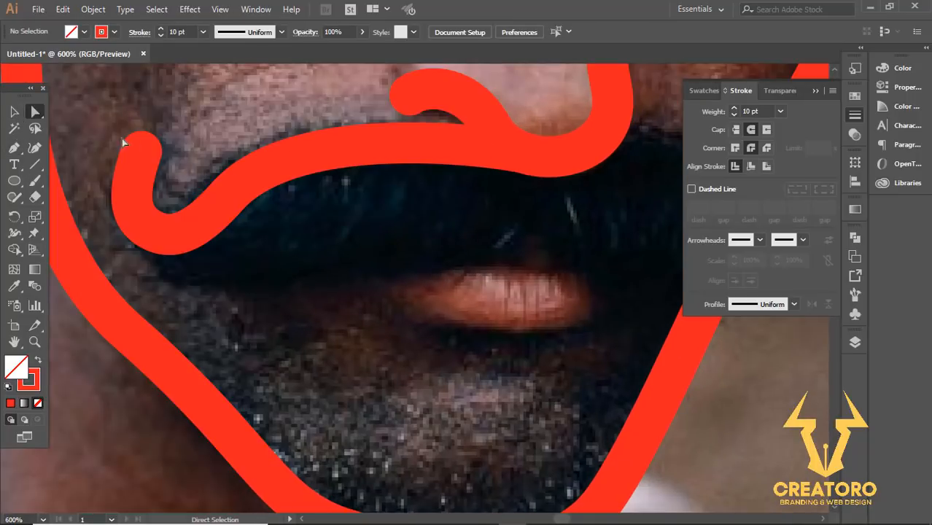
left_click(139, 152)
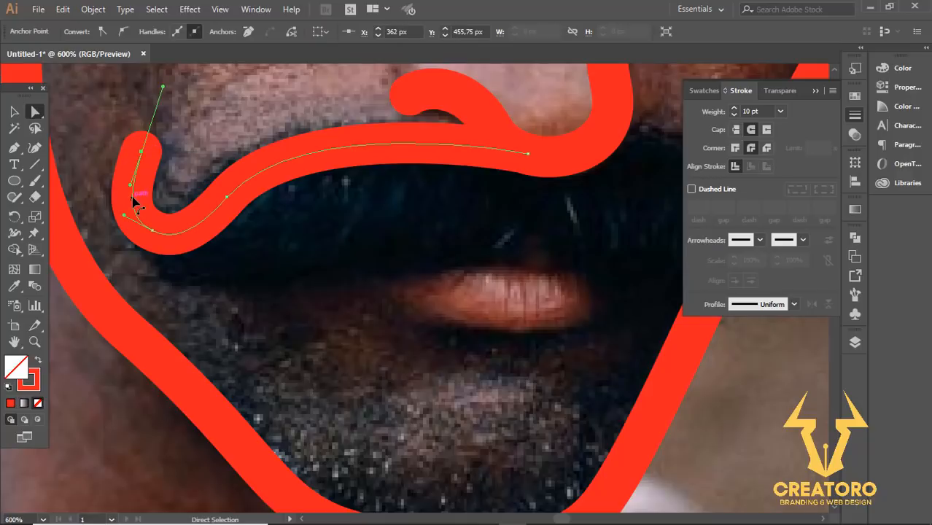
left_click_drag(118, 170, 125, 170)
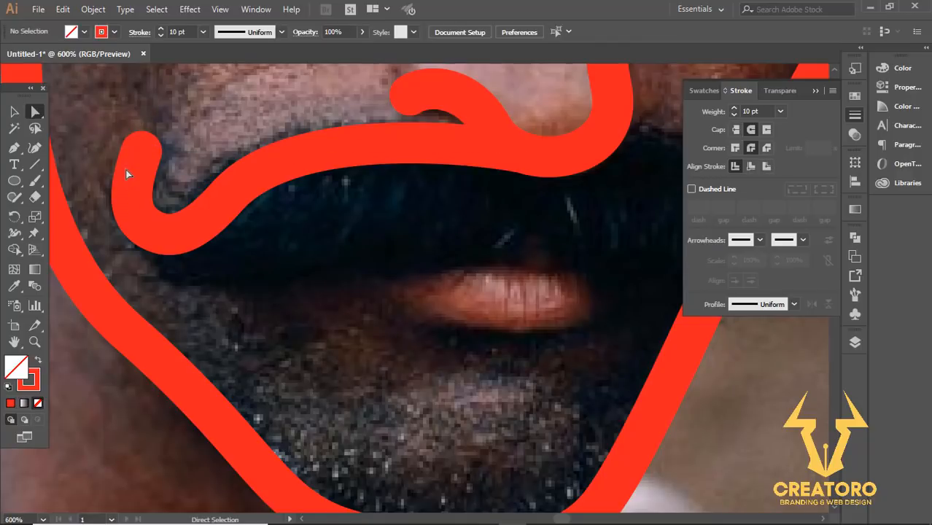
left_click(139, 153)
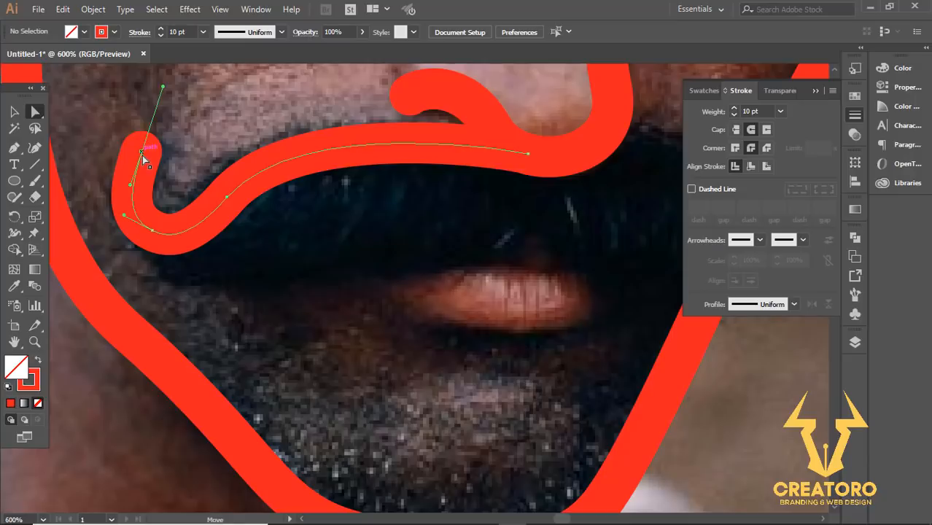
mouse_move(127, 193)
left_mouse_down()
mouse_move(114, 165)
mouse_move(105, 177)
left_mouse_up()
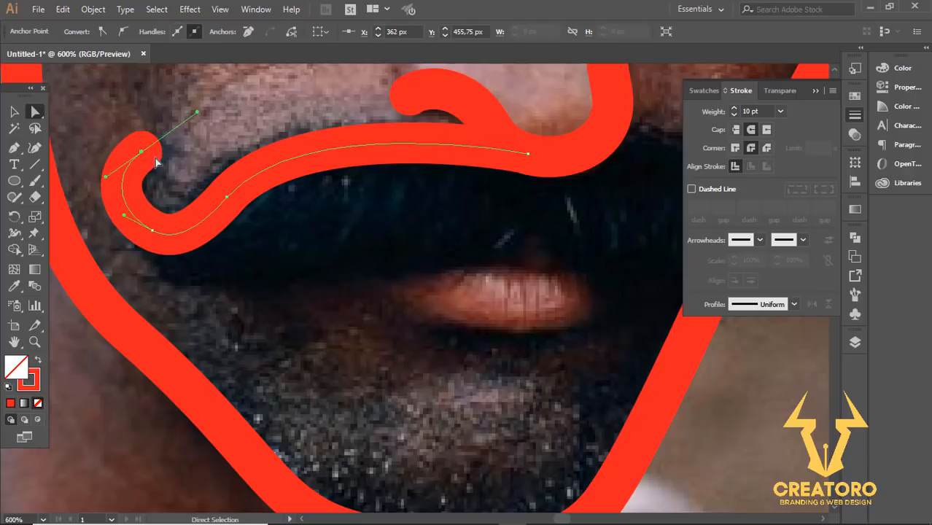
left_click_drag(144, 149, 159, 155)
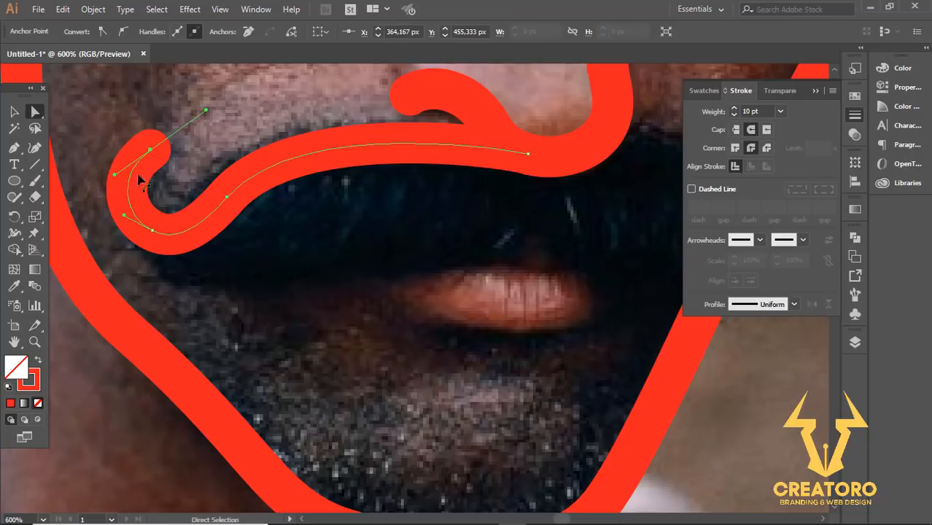
left_click(184, 178)
- Draw the lower edge of the mustache's left half with the Pen tool, curving from the left curl's base to the center above the lip
scroll(185, 177, "down", 2)
left_click(14, 148)
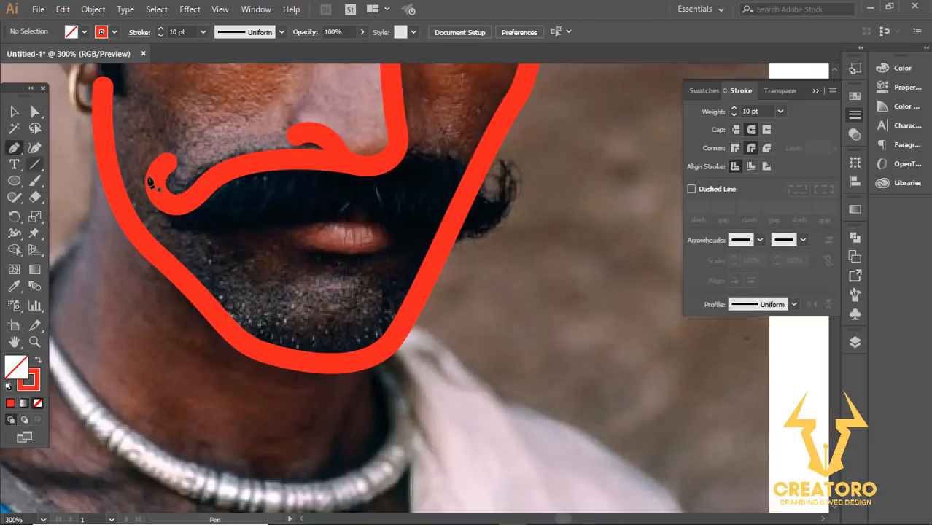
scroll(302, 207, "up", 1)
left_click(156, 195)
left_click_drag(219, 232, 264, 232)
left_click_drag(374, 190, 399, 157)
left_click(384, 210, "ctrl")
- Continue the lower mustache path from its center end with two curved anchors, finishing past the face outline at the right mustache tip
left_click_drag(385, 212, 252, 209)
scroll(252, 210, "up", 2)
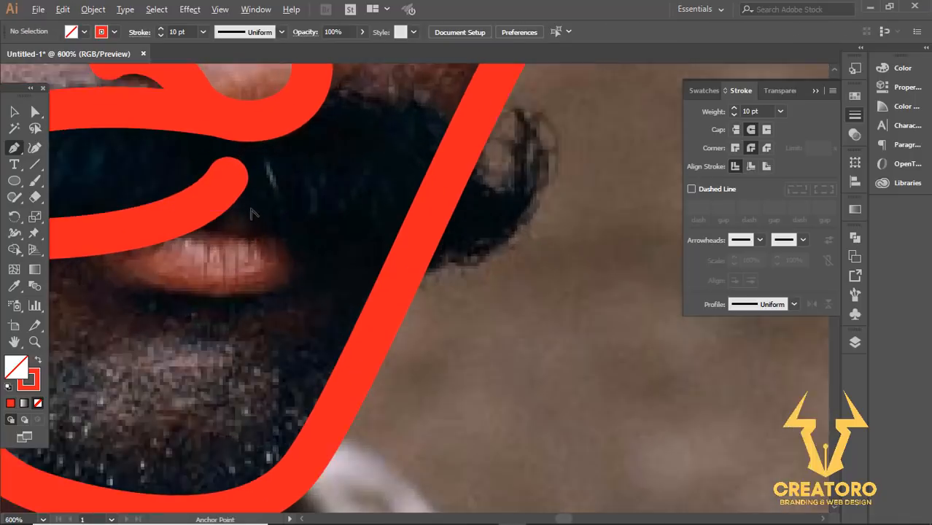
left_click(218, 167)
scroll(423, 231, "down", 1)
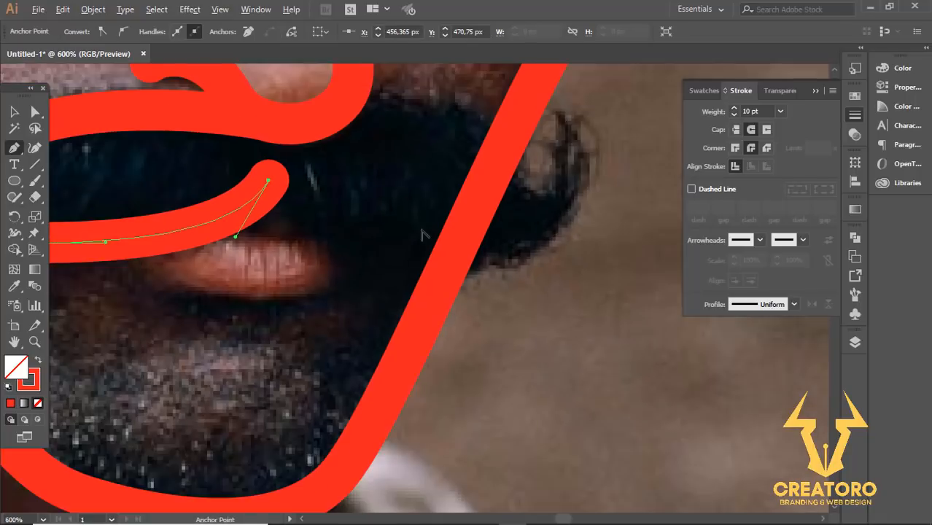
left_click_drag(425, 235, 412, 250)
key("ctrl+z")
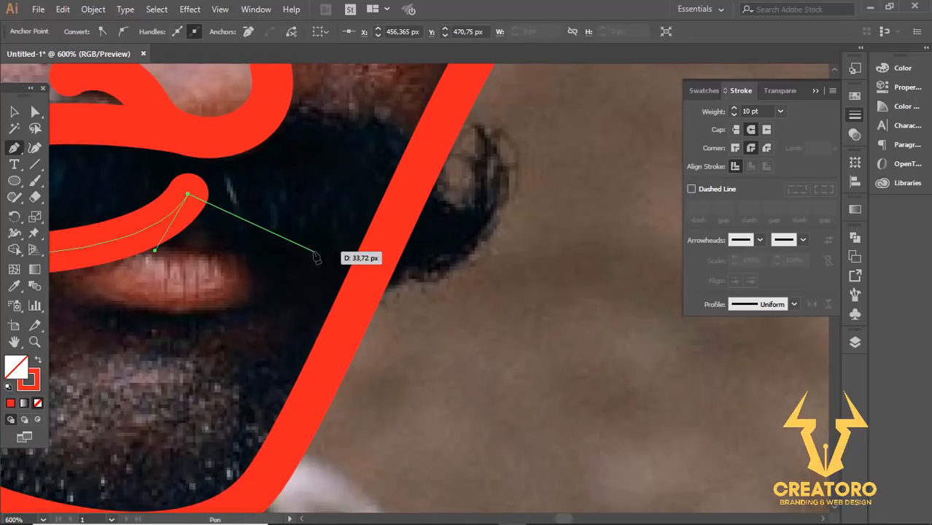
mouse_move(299, 251)
left_mouse_down()
mouse_move(365, 259)
mouse_move(506, 229)
left_mouse_up()
key("ctrl+z")
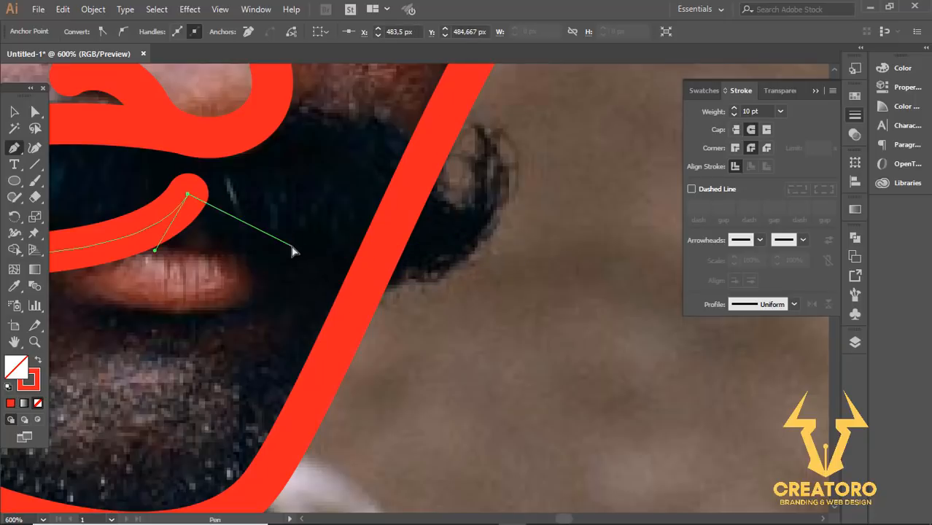
mouse_move(293, 250)
left_mouse_down()
mouse_move(375, 261)
mouse_move(358, 262)
mouse_move(369, 264)
left_mouse_up()
key("ctrl+z")
left_click_drag(485, 225, 512, 209)
left_click(421, 202, "ctrl")
- Draw the upper edge of the mustache's right half from the nose base across the face outline, ending in an upward curl
scroll(418, 199, "down", 2)
scroll(376, 185, "up", 2)
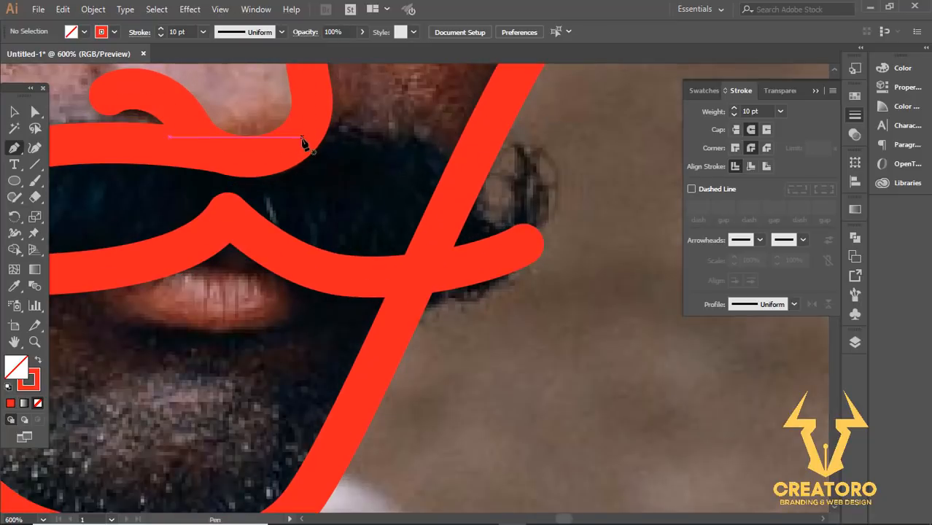
left_click(293, 142)
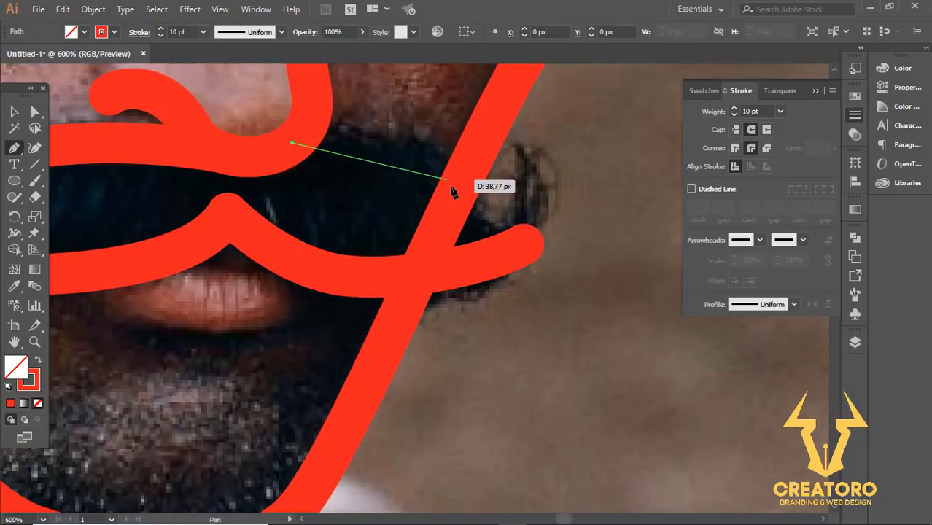
mouse_move(457, 191)
left_mouse_down()
mouse_move(496, 240)
mouse_move(514, 245)
left_mouse_up()
key("ctrl+z")
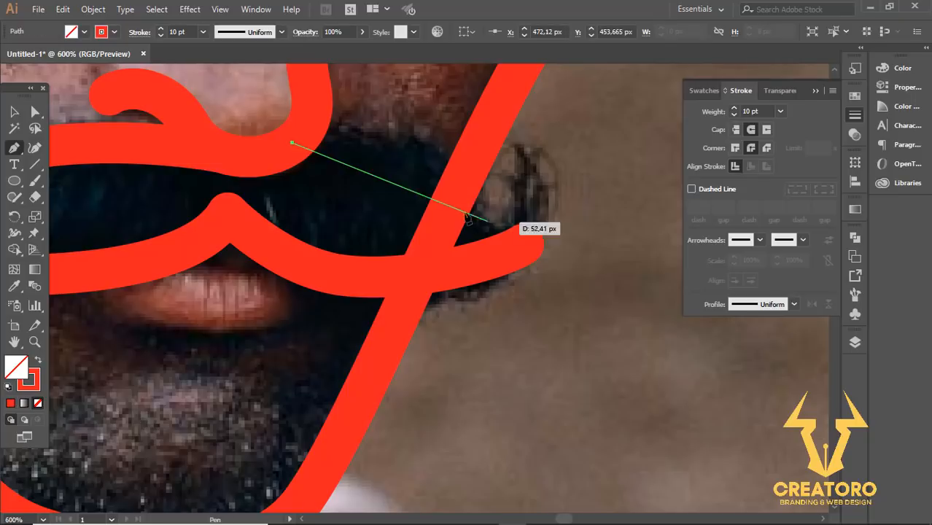
left_click_drag(435, 188, 490, 247)
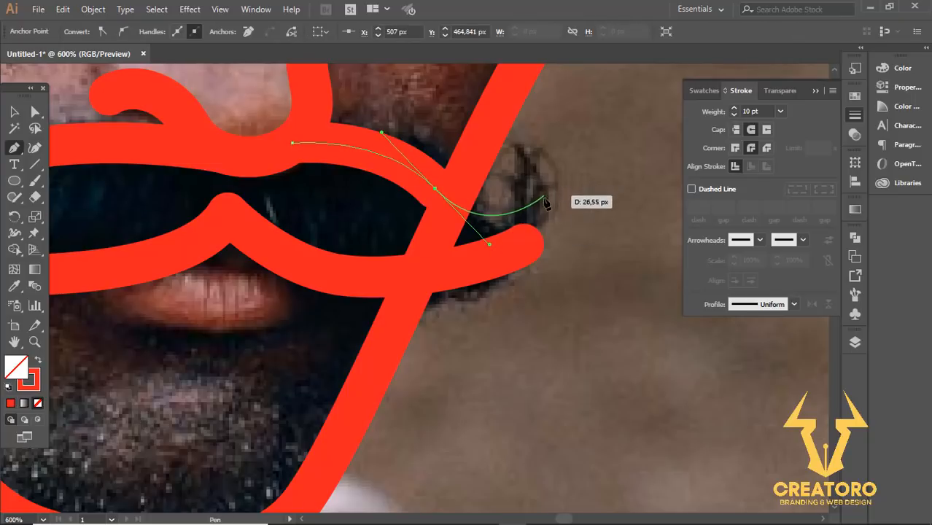
left_click_drag(544, 202, 554, 173)
left_click(530, 148)
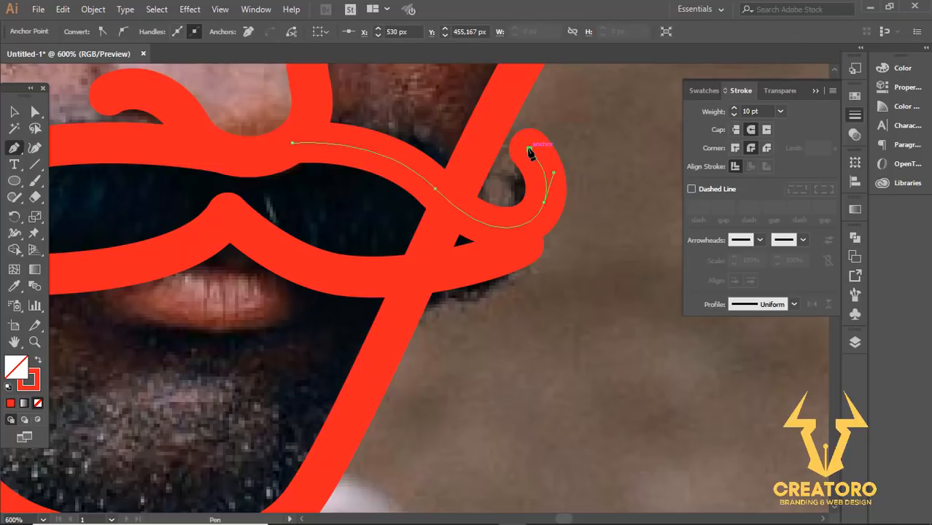
- Raise the lower mustache path's right end anchor into the curl, and reshape the handles of its last segment to follow the mustache edge
left_click(35, 113)
scroll(526, 219, "up", 2)
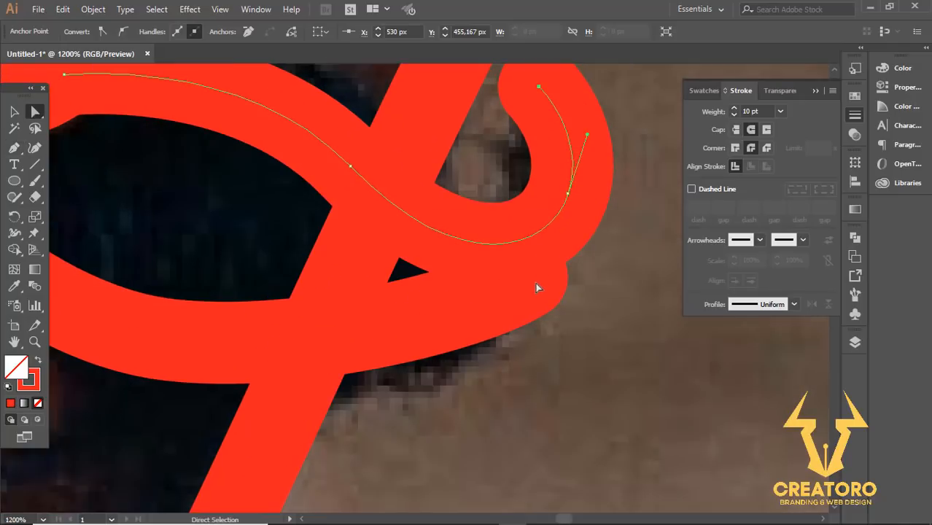
left_click_drag(514, 288, 528, 244)
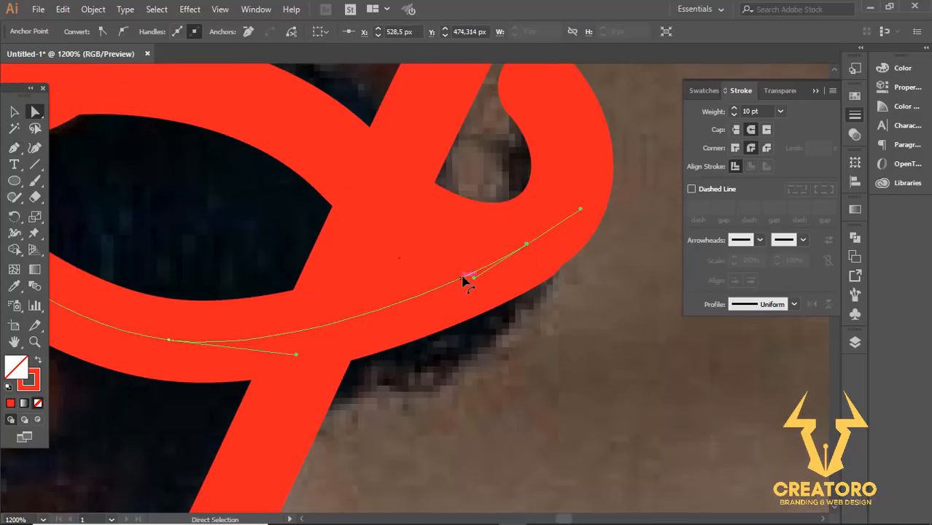
left_click_drag(474, 281, 438, 373)
left_click_drag(214, 349, 427, 325)
left_click_drag(502, 333, 478, 336)
scroll(503, 331, "down", 3)
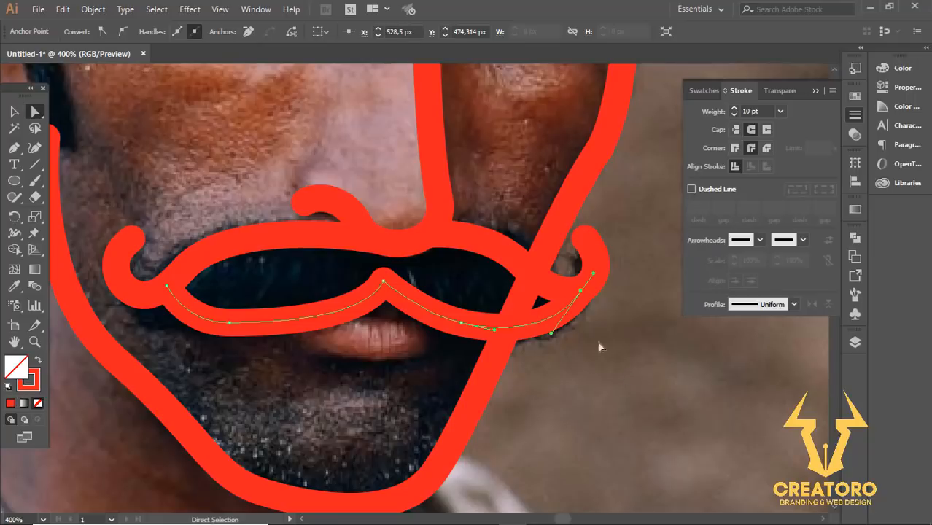
left_click(622, 309)
- Select the two outer anchors of the right mustache curl and shift them outward to widen the curl
scroll(625, 303, "down", 1)
left_click_drag(595, 318, 458, 237)
scroll(510, 297, "up", 3)
left_click(475, 299)
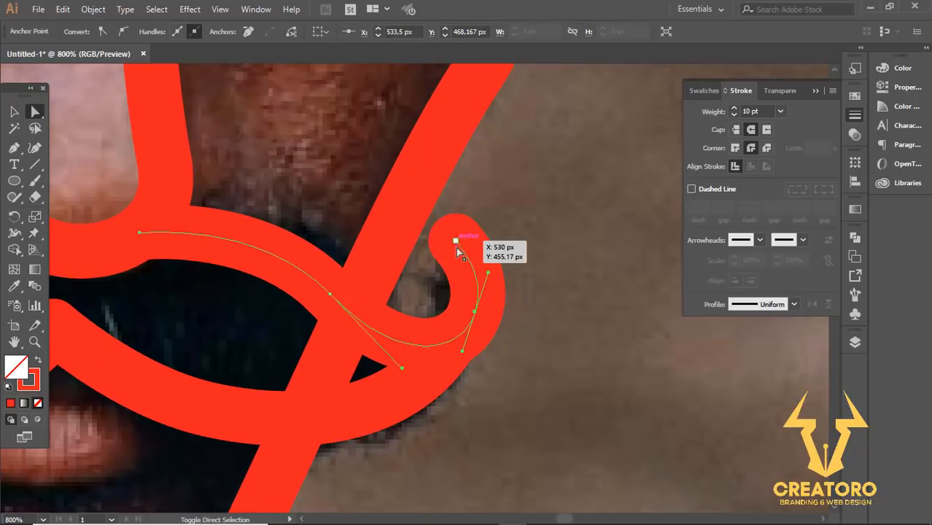
left_click_drag(475, 316, 492, 315)
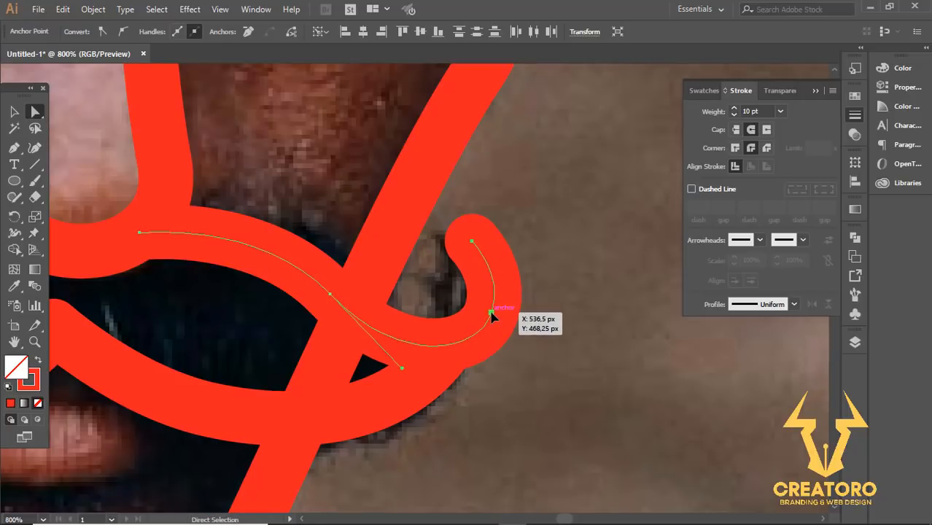
left_click(540, 344)
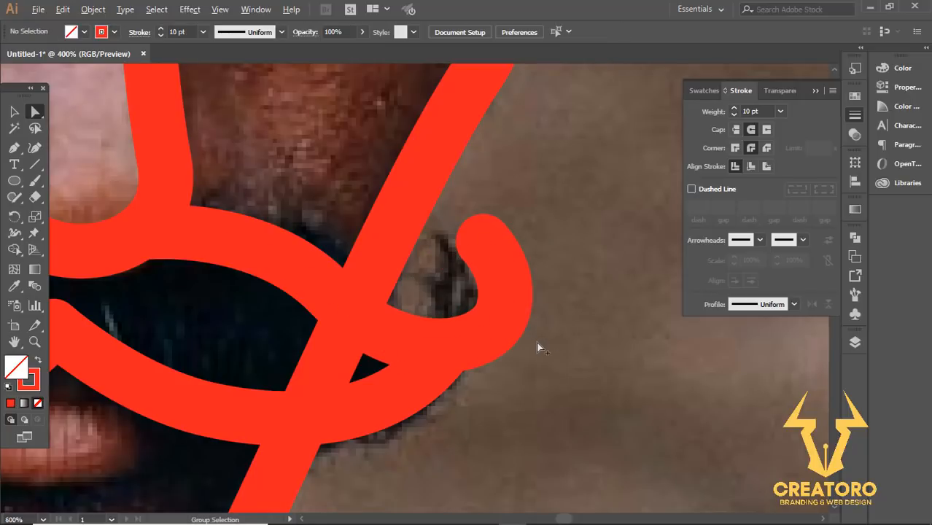
- Draw a short curved stroke along the bottom edge of the lower lip with the Pen tool
scroll(538, 347, "down", 4)
scroll(540, 349, "down", 1)
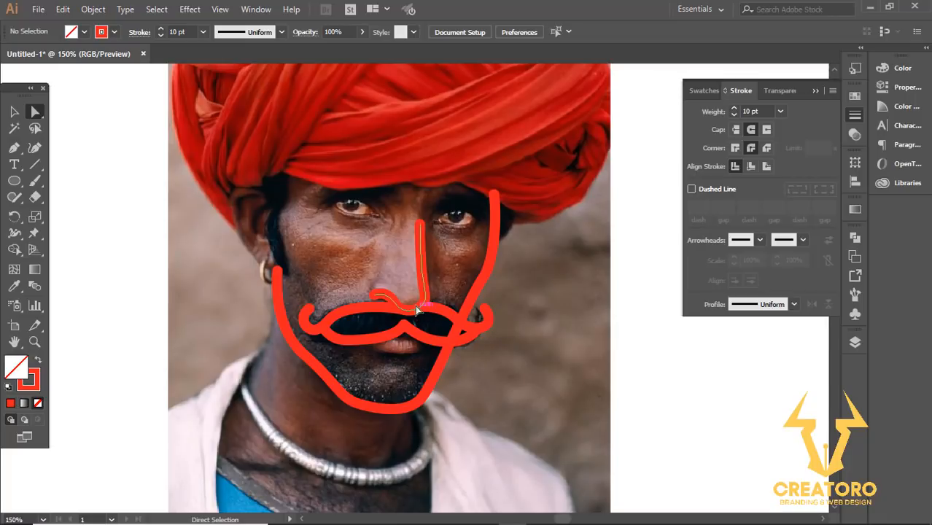
scroll(410, 337, "up", 4)
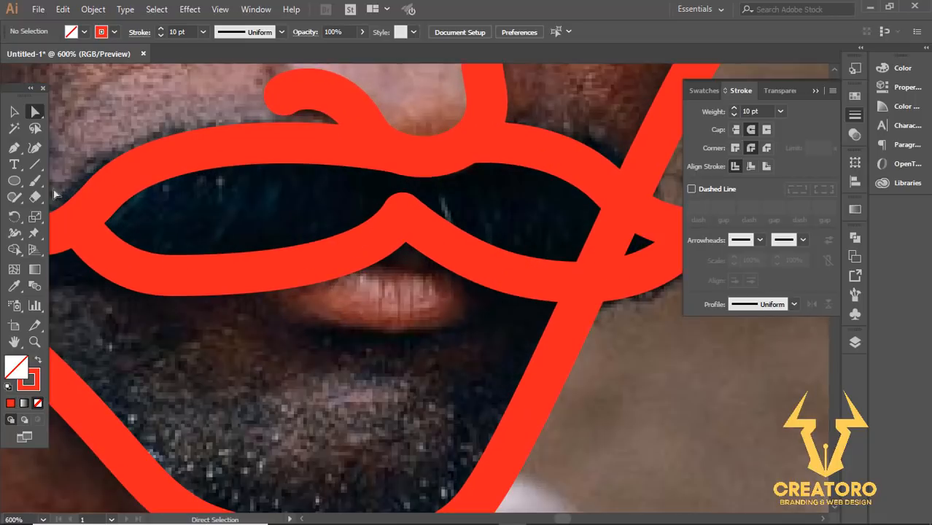
left_click(14, 147)
scroll(402, 347, "up", 1)
left_click(328, 307)
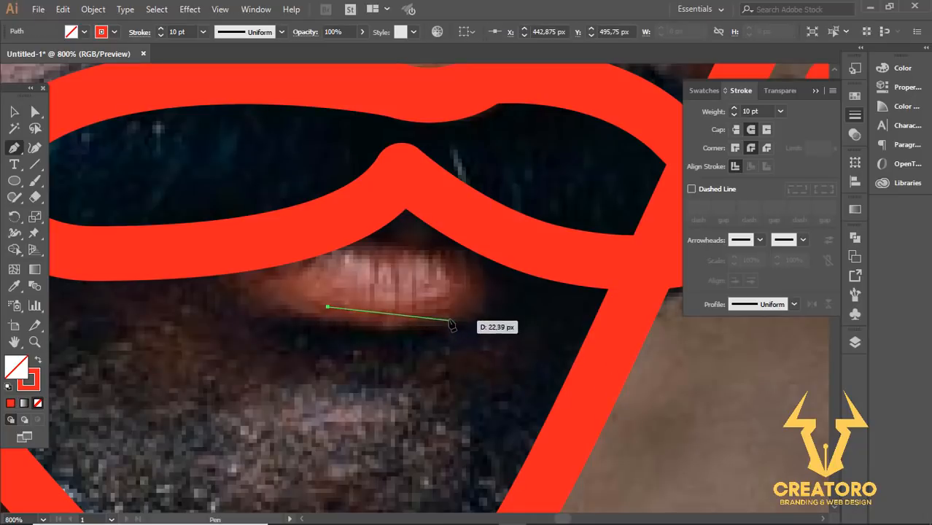
left_click_drag(460, 315, 551, 291)
left_click(493, 295, "ctrl")
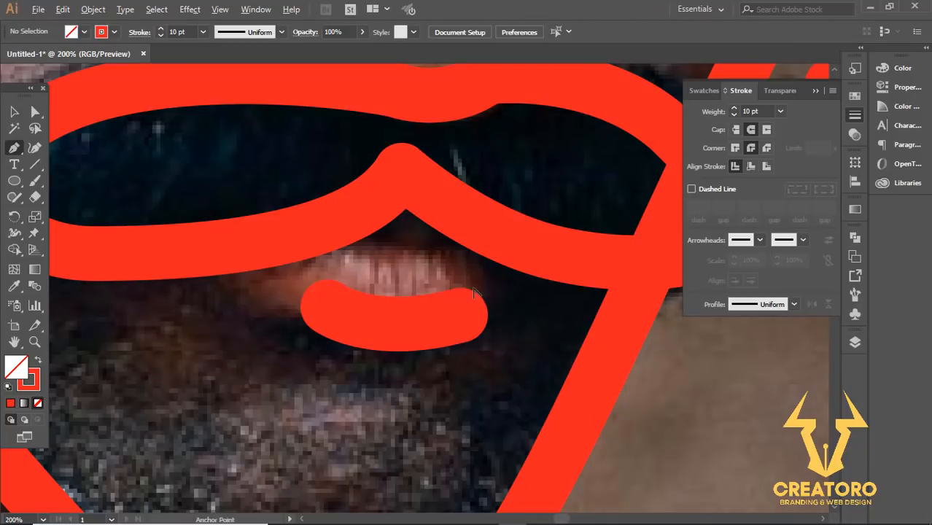
- Hide the photo on Layer 1 to examine the red line work on its own, and show the photo again
scroll(472, 289, "down", 5)
scroll(493, 307, "down", 1)
left_click(14, 111)
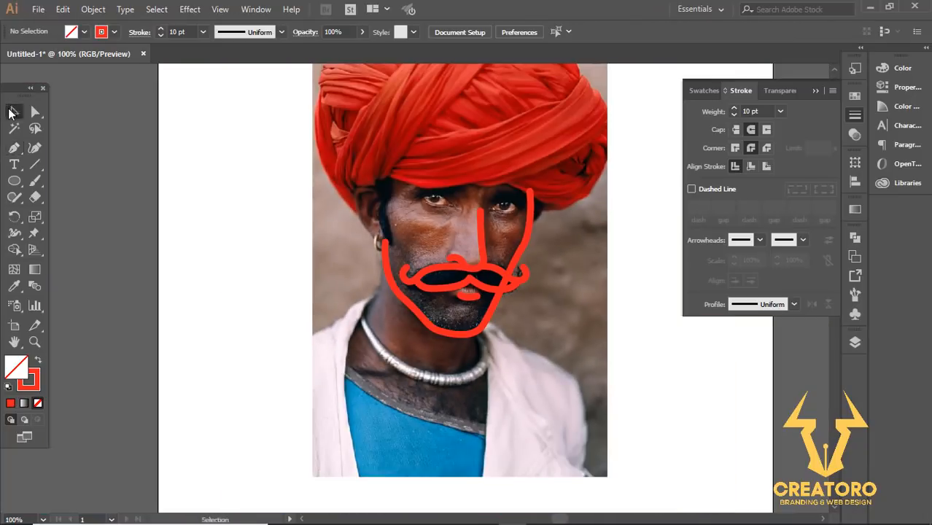
left_click(815, 92)
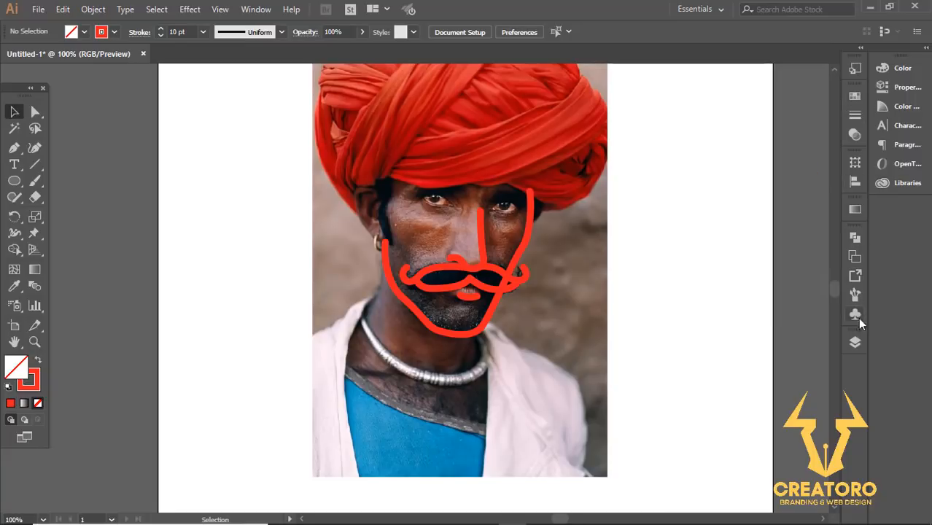
left_click(855, 342)
left_click(694, 123)
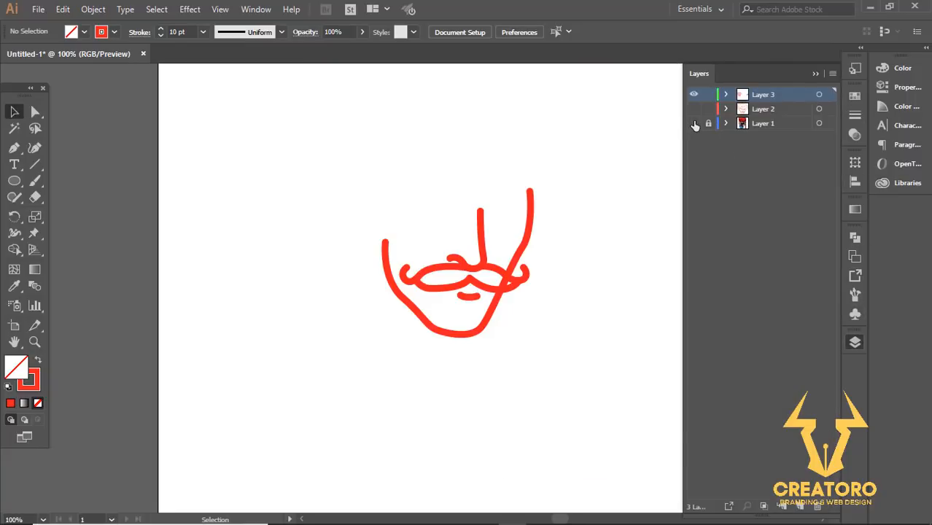
left_click(693, 123)
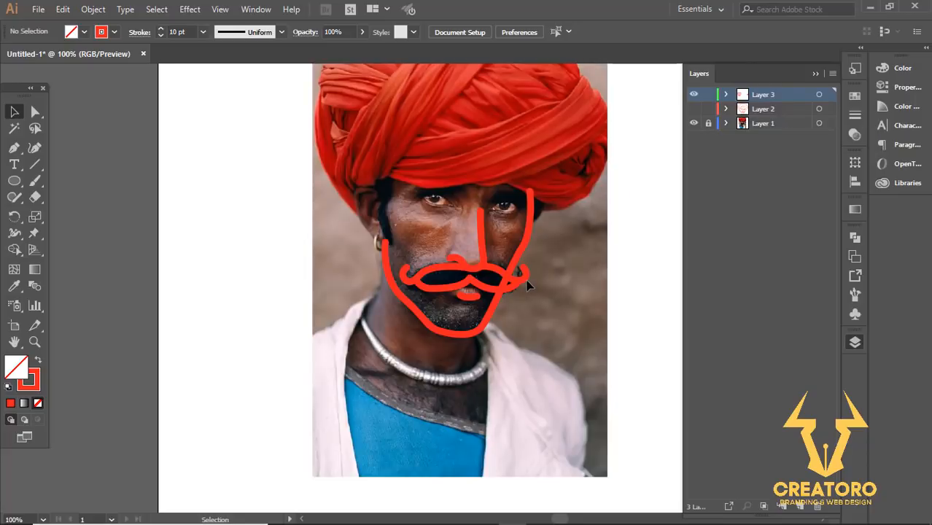
- Draw the ear outline with the Pen tool, curving from the hairline around the ear's outer edge to the upper end of the jaw line
key("ctrl+=")
left_click_drag(541, 303, 571, 417)
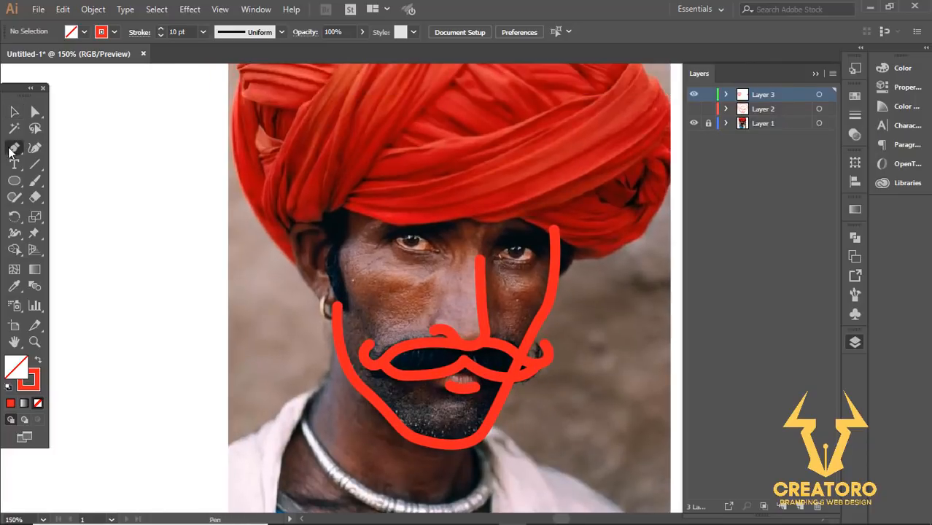
scroll(233, 236, "up", 2)
scroll(414, 269, "down", 2)
left_click(450, 190)
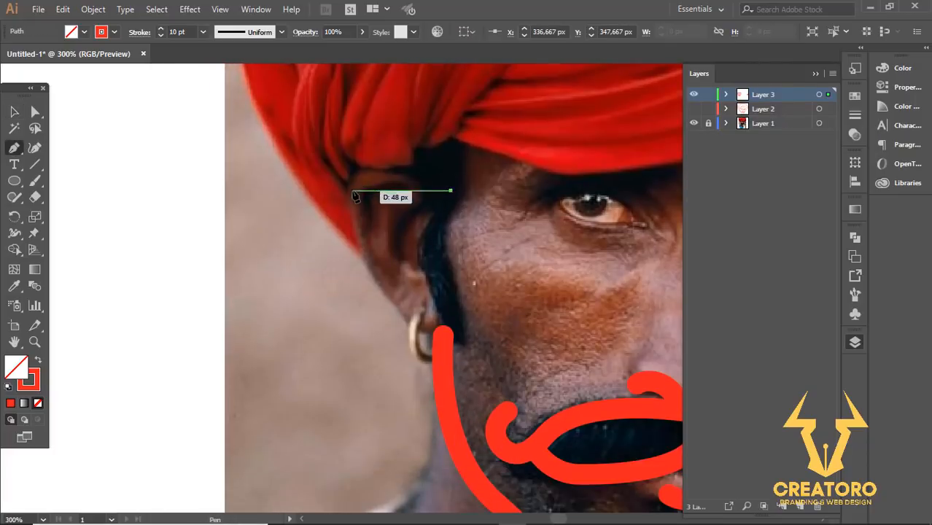
left_click_drag(353, 191, 322, 228)
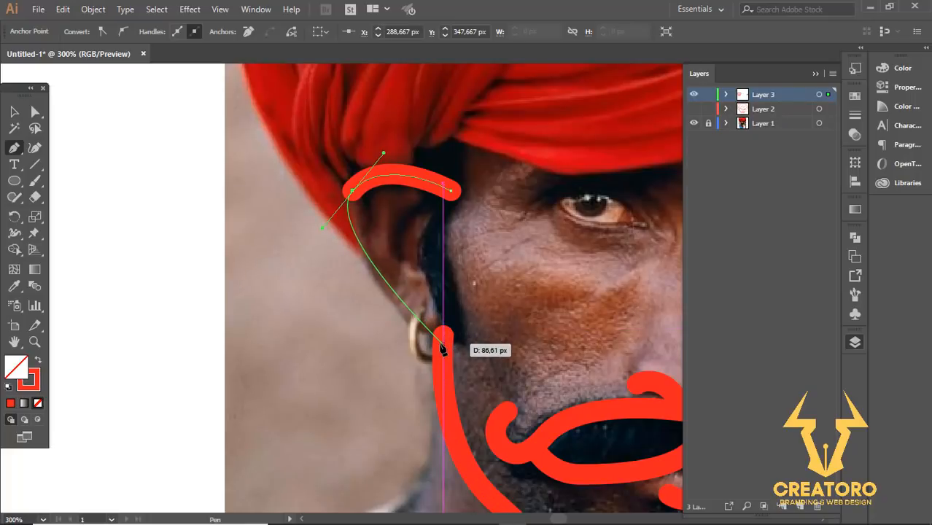
left_click_drag(442, 344, 509, 349)
left_click(448, 293, "ctrl")
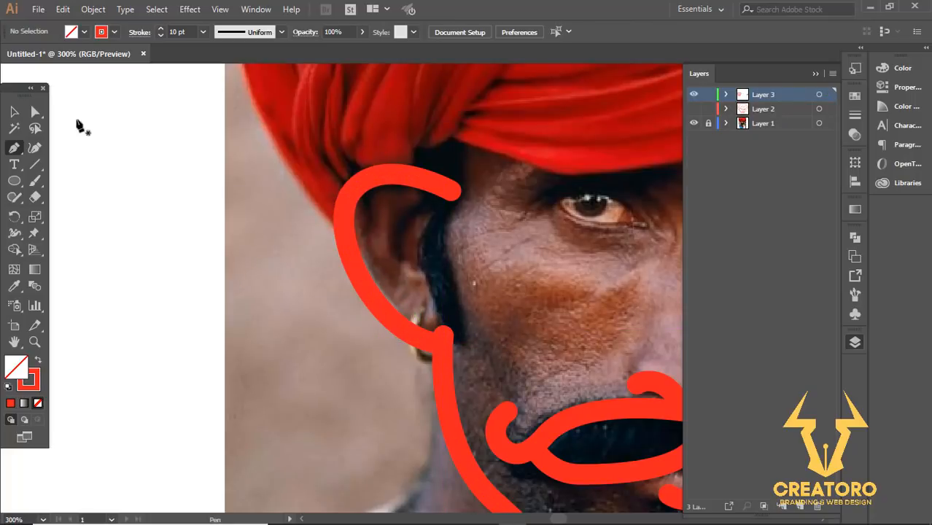
- Move the ear path's upper curve anchor inward to narrow the ear outline
left_click(35, 112)
scroll(387, 217, "up", 2)
left_click(312, 173)
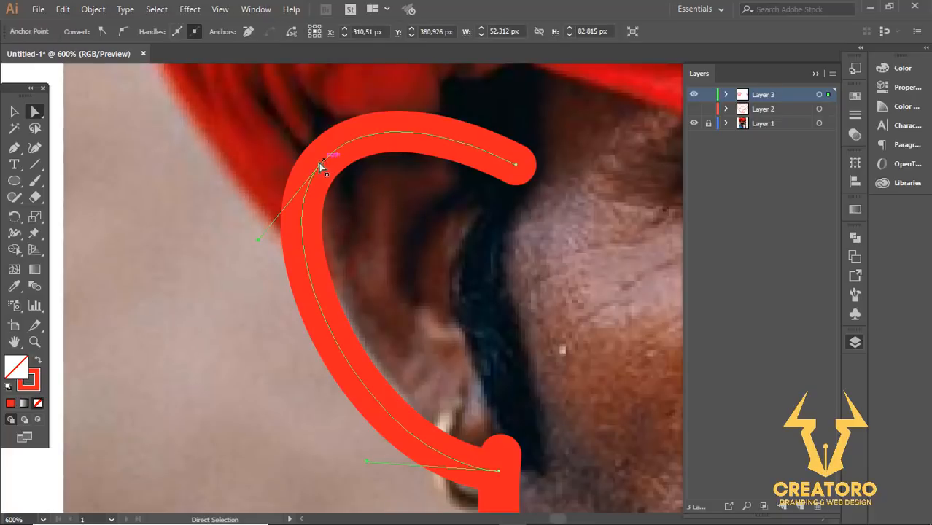
left_click_drag(319, 163, 343, 156)
key("ctrl+z")
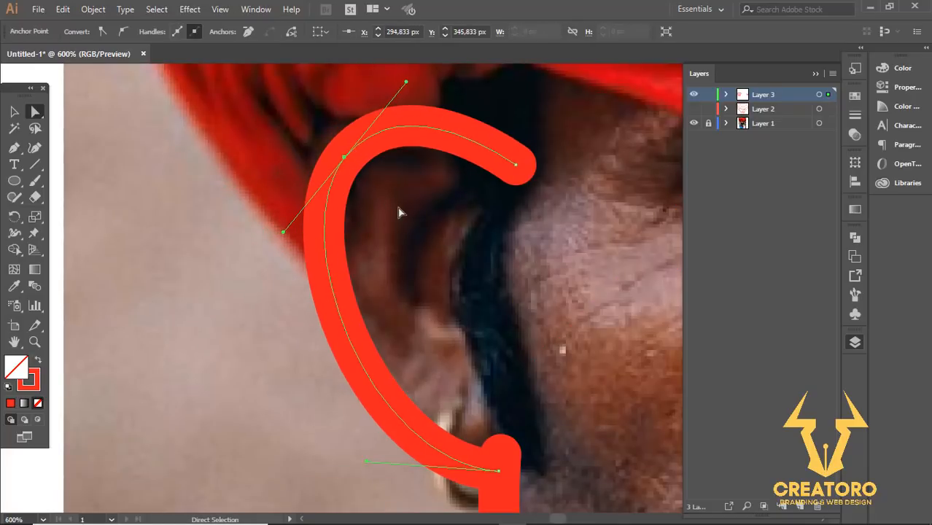
left_click(401, 210)
- Draw a curved upper eyelid stroke about 46 px wide over the eye nearest the outlined ear with the Pen tool
scroll(423, 227, "down", 5)
left_click_drag(530, 232, 472, 258)
scroll(472, 258, "up", 1)
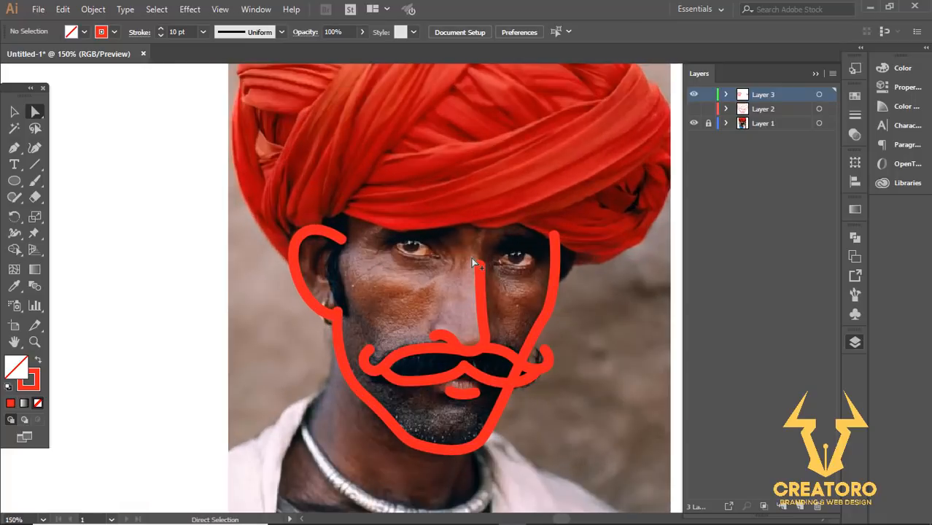
scroll(473, 263, "up", 3)
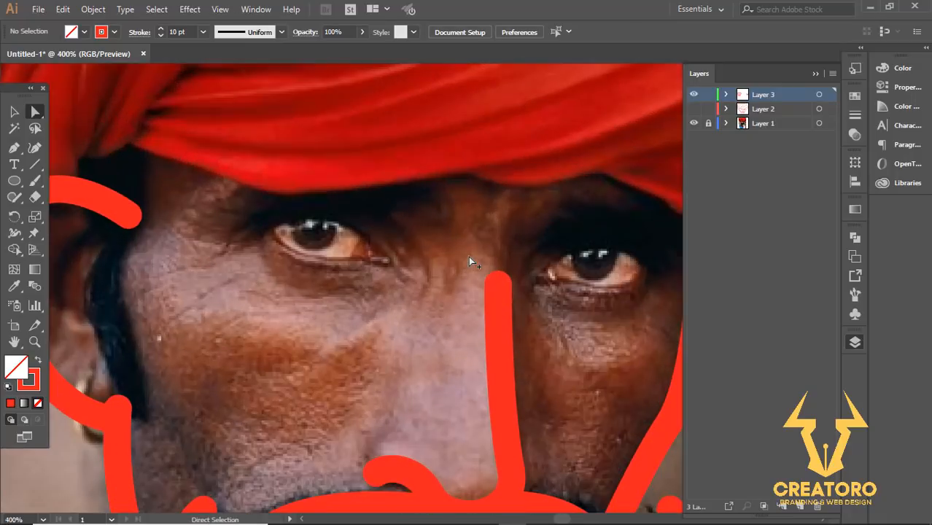
left_click(13, 147)
scroll(357, 219, "up", 1)
left_click(214, 230)
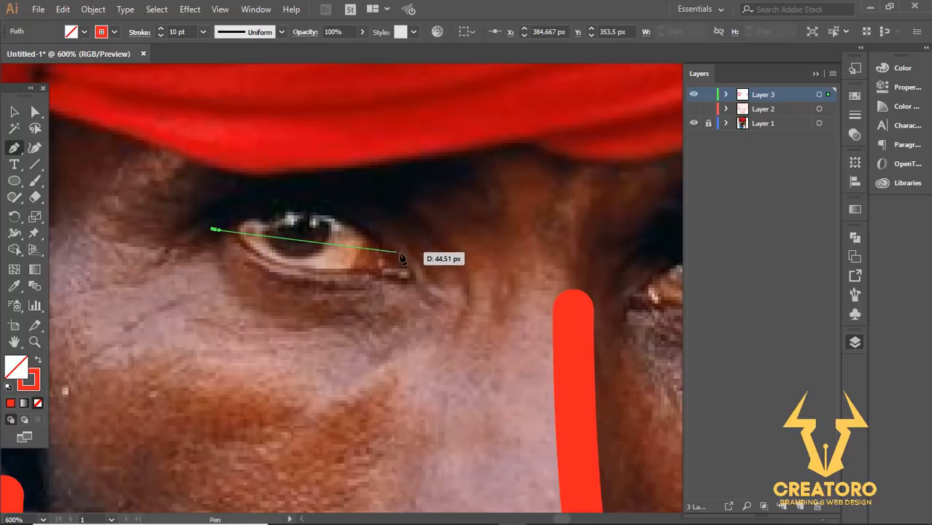
mouse_move(400, 255)
left_mouse_down()
mouse_move(510, 309)
mouse_move(487, 324)
left_mouse_up()
key("ctrl+shift+a")
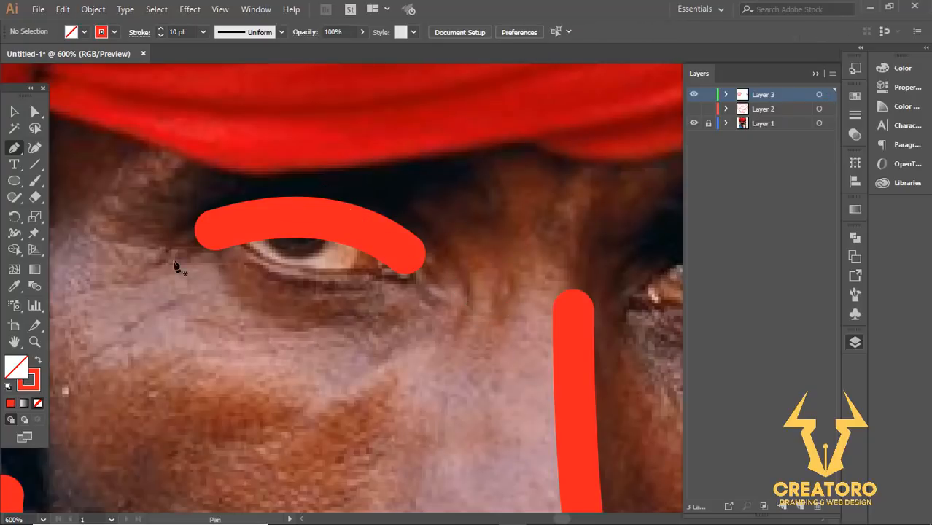
- Draw a circle over that eye's iris, give it a red fill with no stroke, and enlarge it to 14 px
key("l")
left_click_drag(320, 239, 334, 265)
left_click(38, 360)
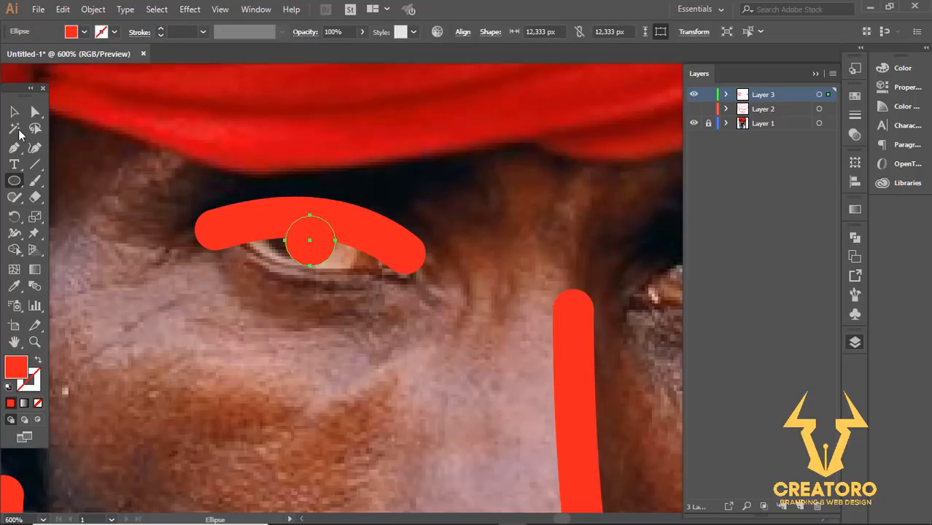
key("v")
mouse_move(337, 270)
left_mouse_down()
mouse_move(348, 277)
mouse_move(340, 270)
left_mouse_up()
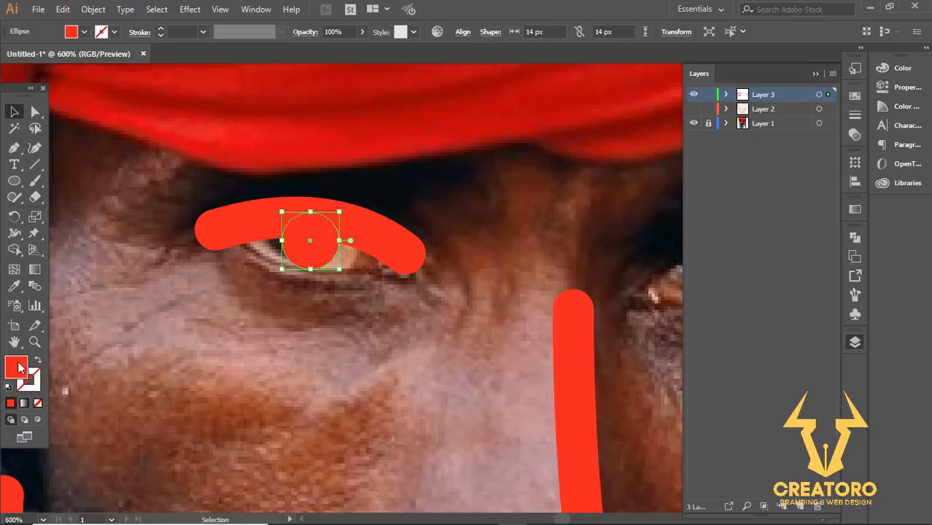
left_click(320, 323)
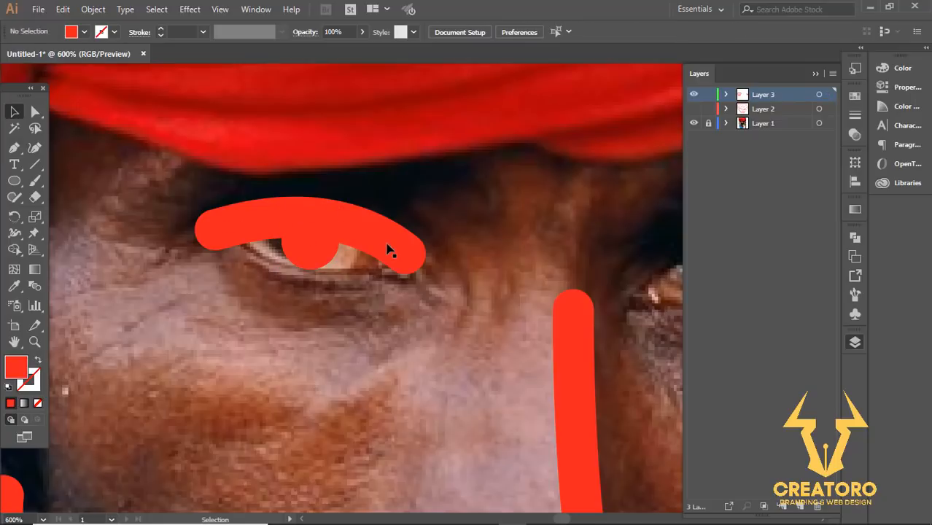
- Shift the red pupil circle slightly down beneath the eyelid stroke and reduce it to about 13.6 px
left_click(388, 245)
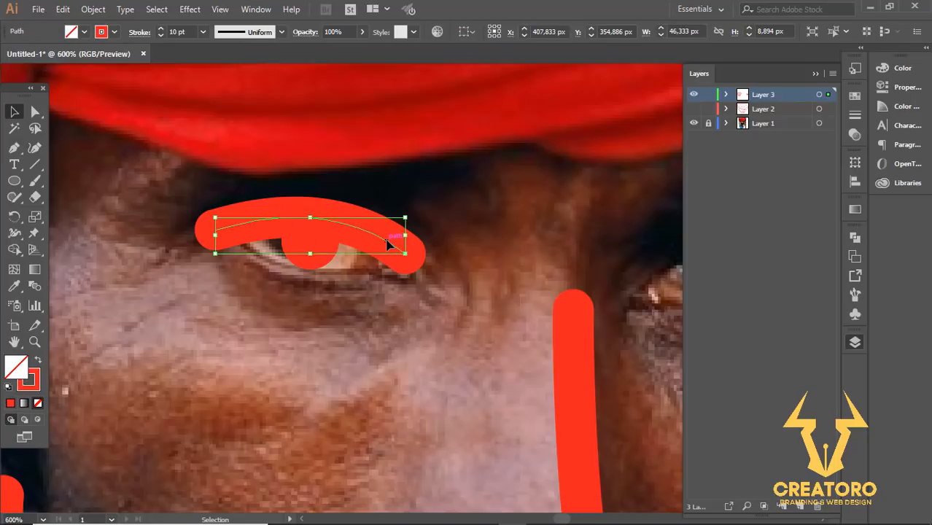
scroll(369, 263, "down", 1)
left_click_drag(356, 287, 261, 293)
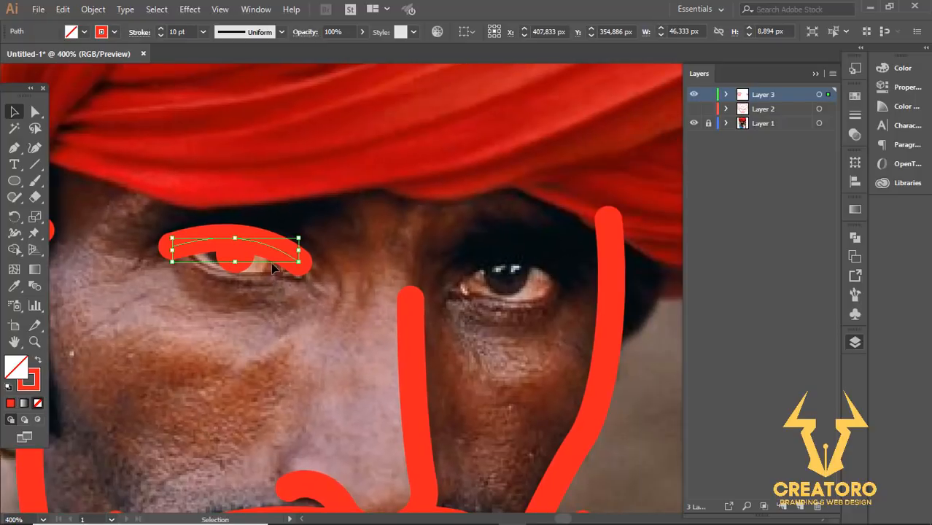
left_click(291, 287)
scroll(234, 275, "up", 2)
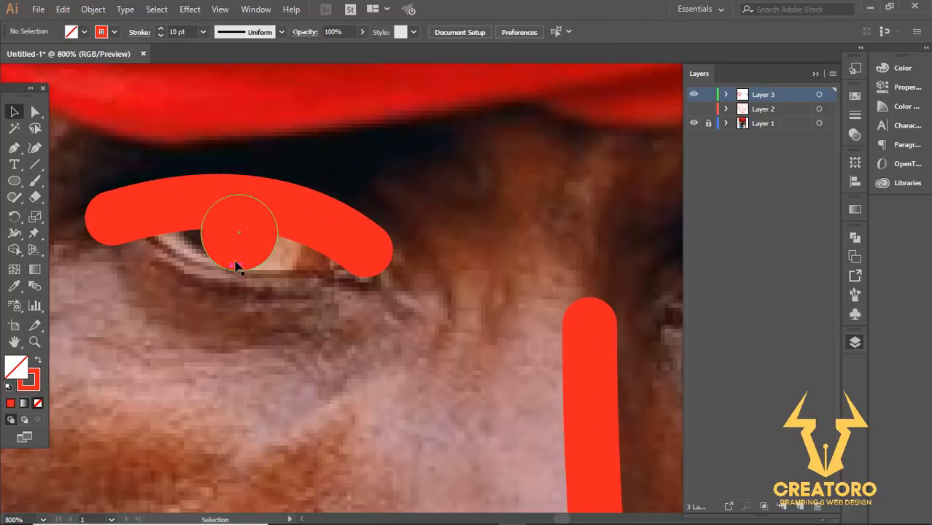
left_click_drag(238, 263, 240, 274)
scroll(324, 296, "down", 1)
scroll(325, 300, "down", 1)
left_click_drag(336, 309, 298, 308)
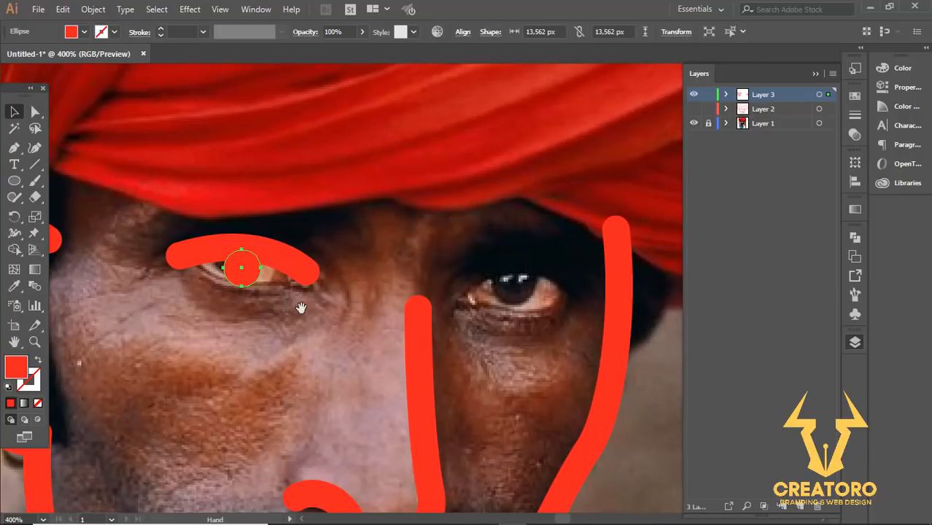
left_click(294, 310)
- Draw a curved path about 42 px wide along the other eye's upper lid with the Pen tool
left_click(9, 149)
scroll(471, 277, "up", 1)
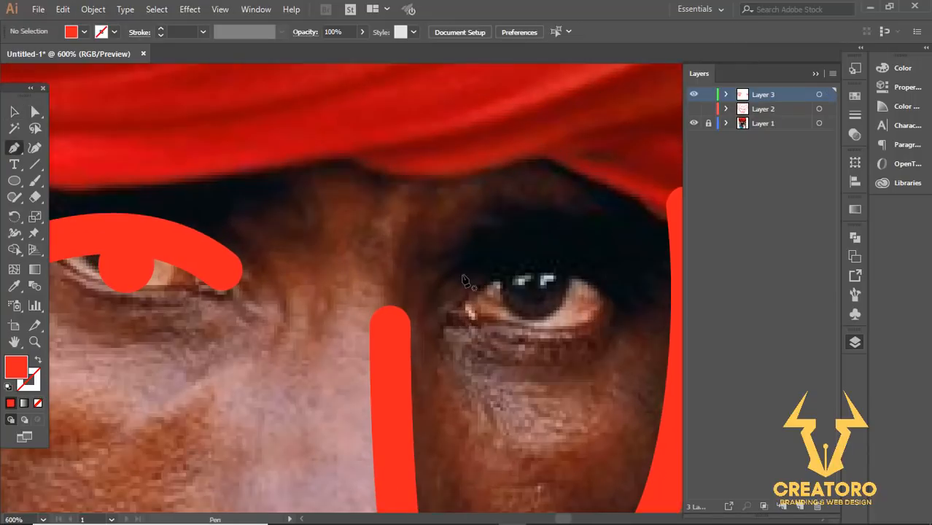
left_click(460, 275)
left_click_drag(636, 293, 706, 354)
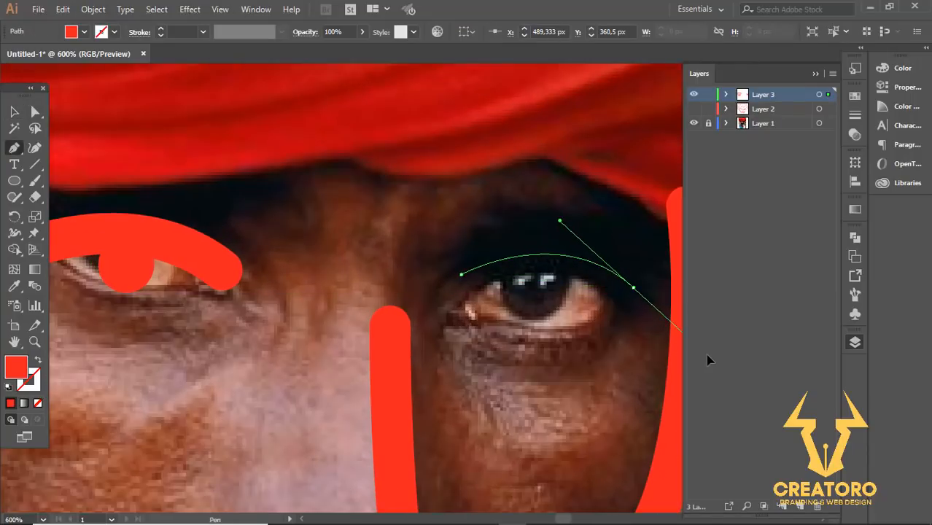
key("Escape")
key("v")
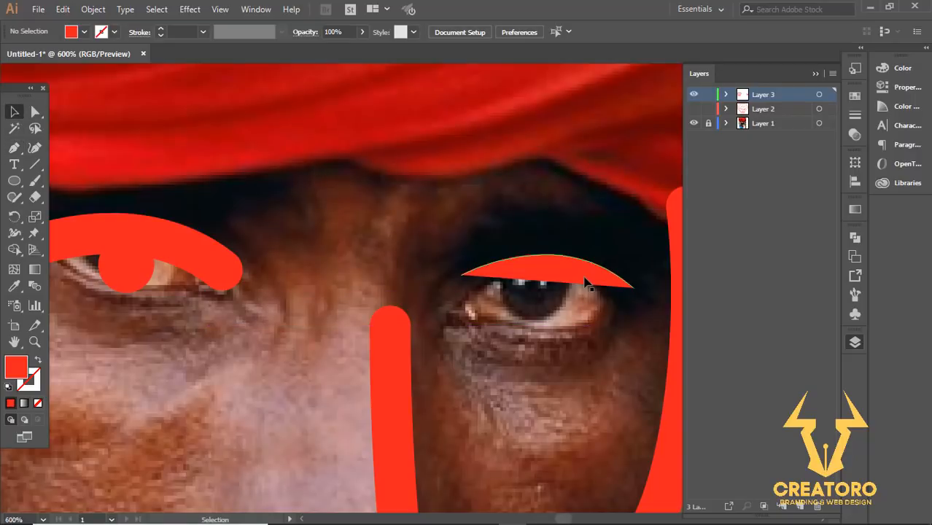
- Copy the first eyelid's 10 pt red stroke and empty fill onto the new eyelid path with the Eyedropper
left_click(547, 266)
key("i")
left_click(168, 237)
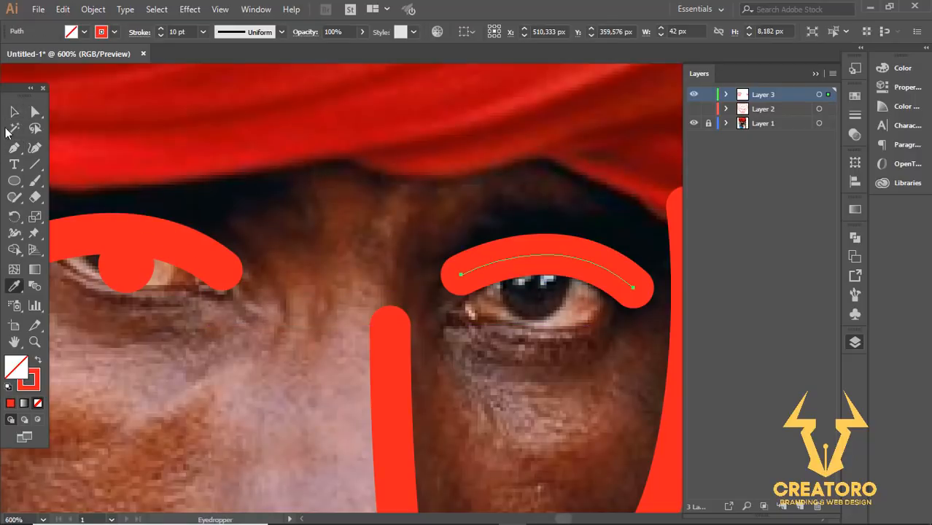
key("v")
key("ctrl+shift+a")
- Duplicate the red pupil circle onto the iris of the second eye
left_click_drag(124, 281, 529, 302)
scroll(529, 302, "down", 3)
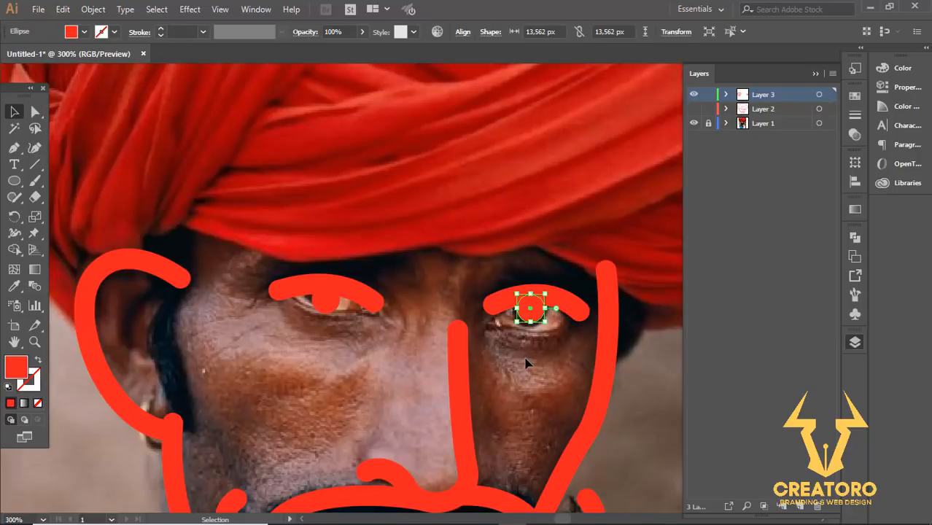
left_click(527, 363)
- Raise the upper end anchor of the jaw outline along the sideburn, above the point where the ear stroke meets it
scroll(526, 363, "down", 3)
left_click_drag(512, 359, 456, 321)
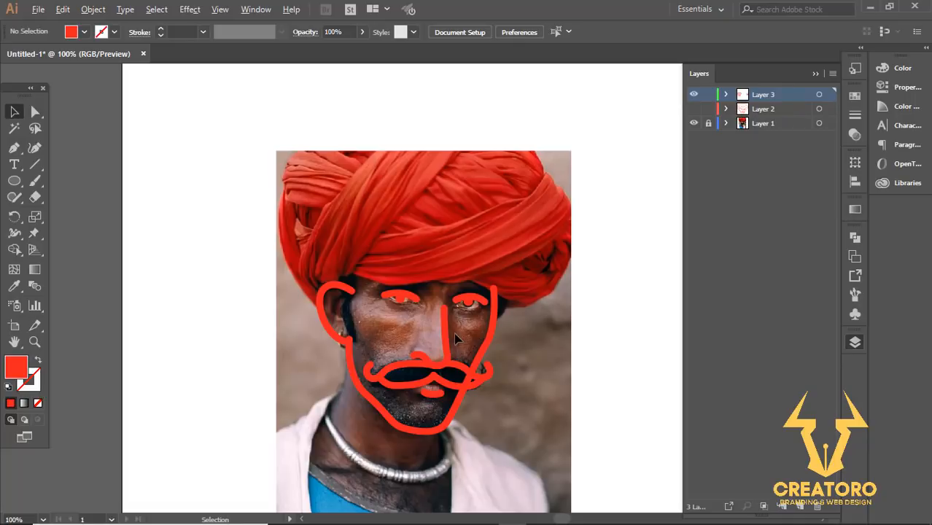
scroll(454, 337, "up", 2)
scroll(467, 350, "down", 1)
left_click_drag(477, 361, 456, 330)
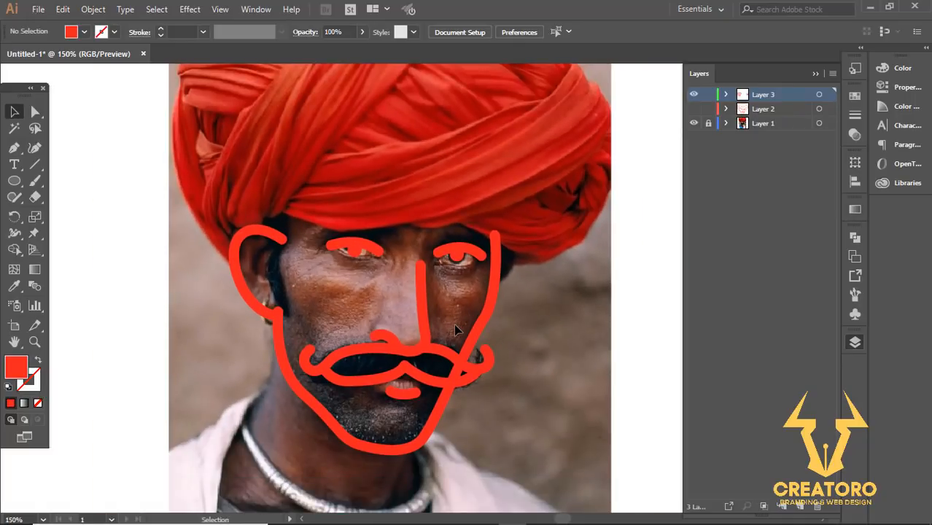
scroll(378, 324, "up", 3)
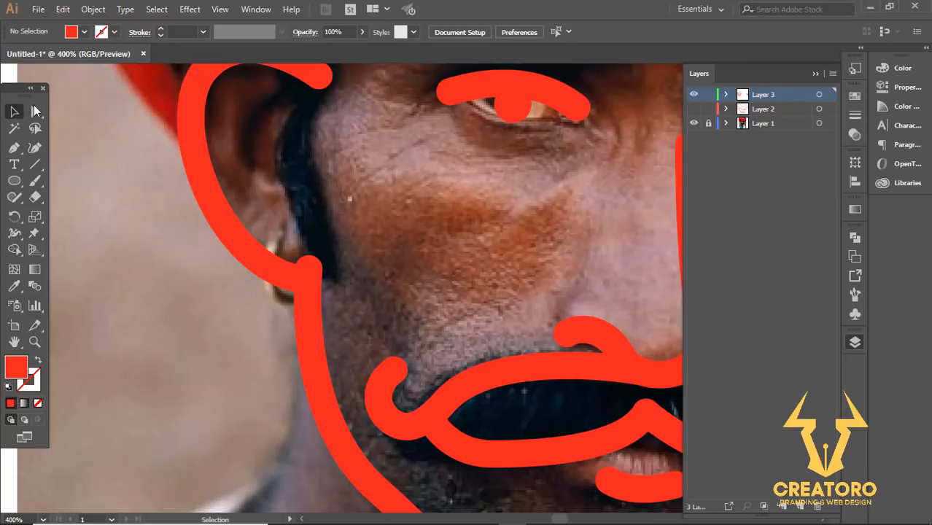
left_click(35, 110)
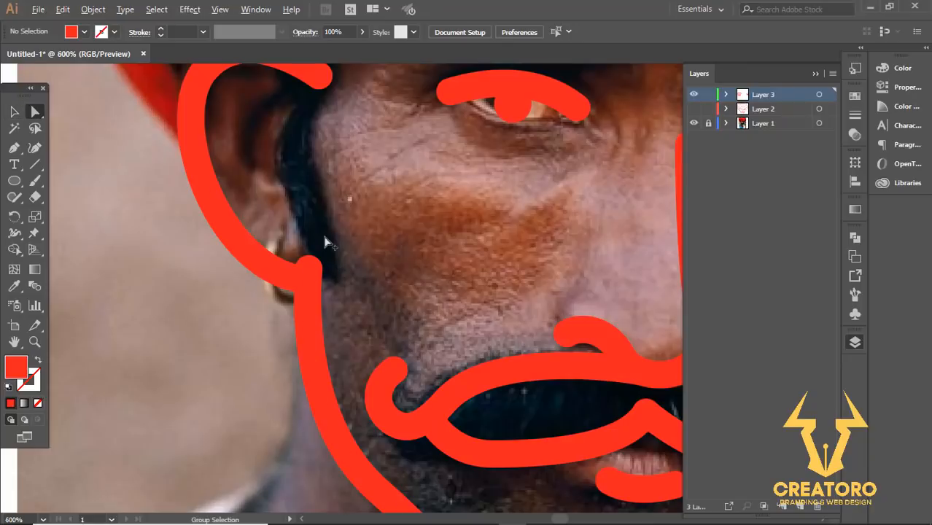
scroll(327, 244, "up", 2)
left_click_drag(293, 306, 298, 246)
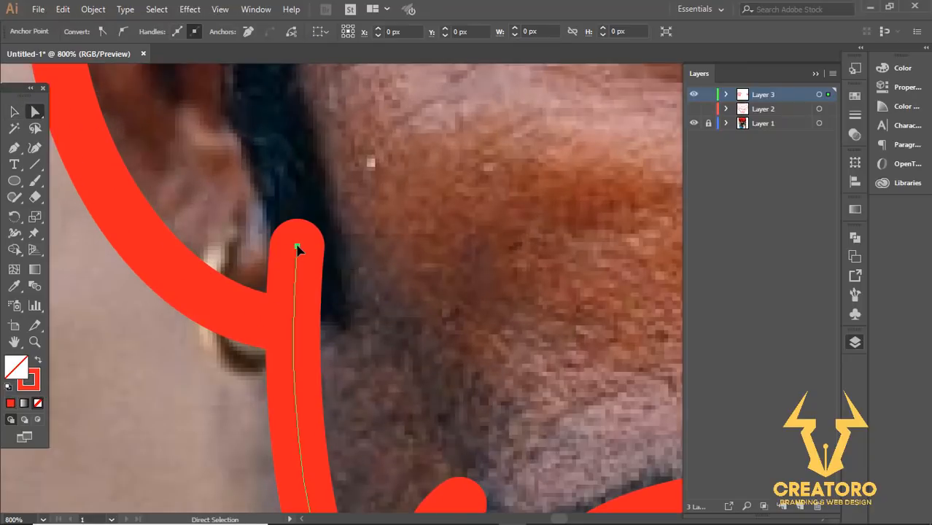
left_click(350, 259)
- Select the face outline with the crossing mustache paths and remove the jaw segment inside the mustache with the Shape Builder
scroll(352, 260, "down", 5)
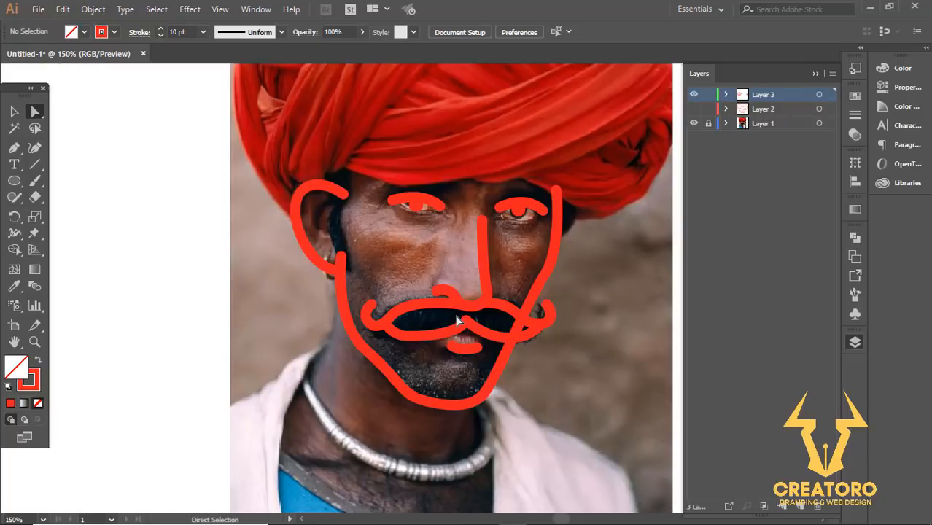
scroll(500, 345, "down", 1)
scroll(509, 344, "up", 2)
left_click(515, 312, "alt")
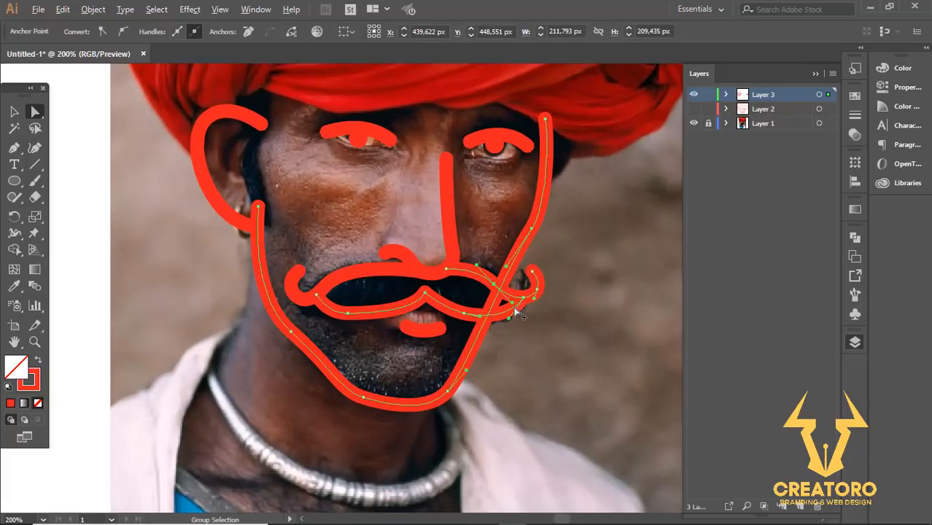
scroll(515, 312, "up", 3)
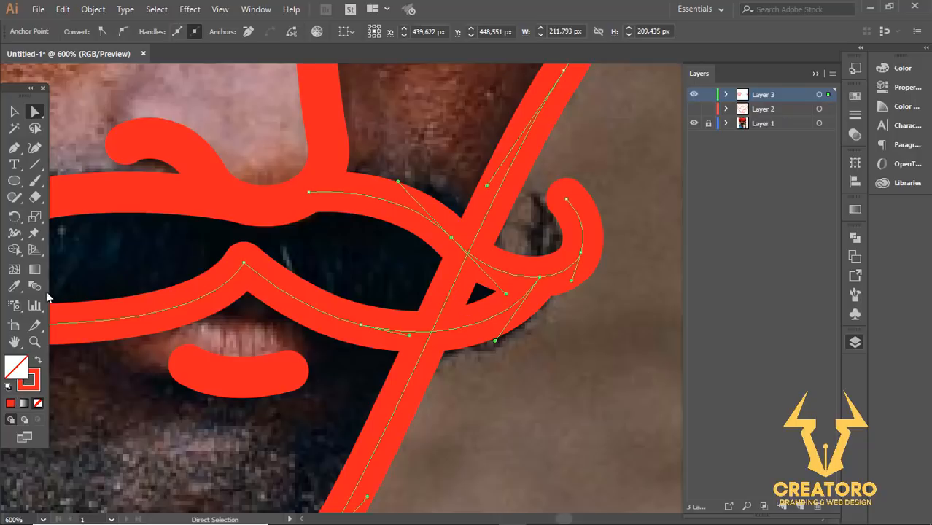
left_click(13, 250)
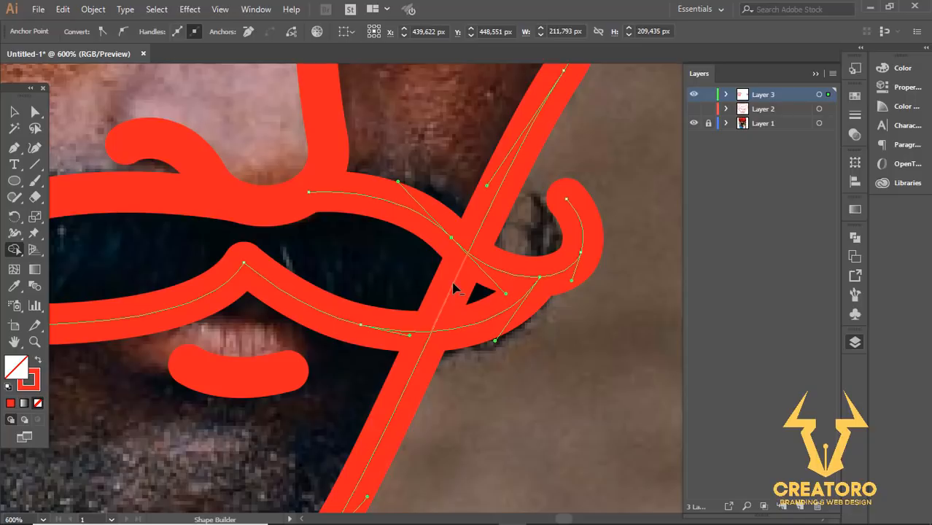
left_click(454, 288, "alt")
left_click(34, 112)
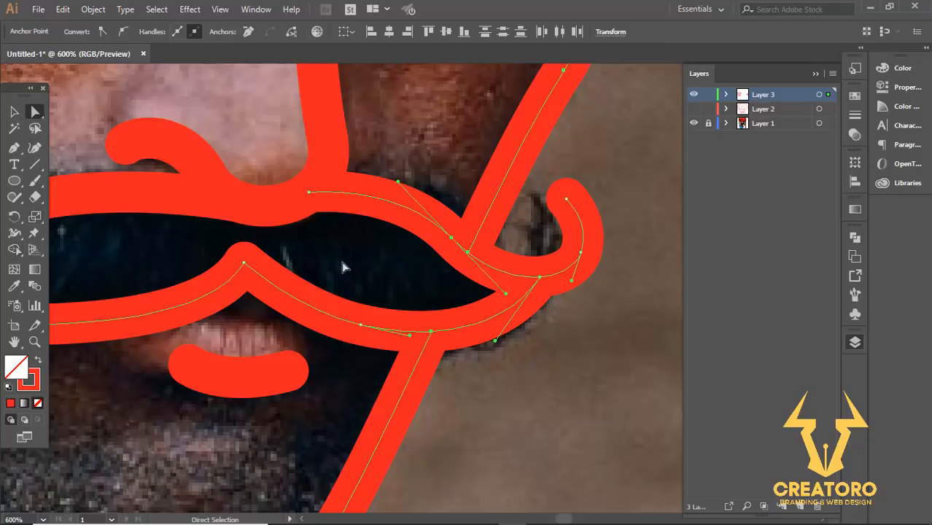
left_click(395, 266)
- Hide the photo on Layer 1 to examine the traced face with its ear and eyes, and show the photo again
key("ctrl+1")
left_click_drag(525, 350, 510, 367)
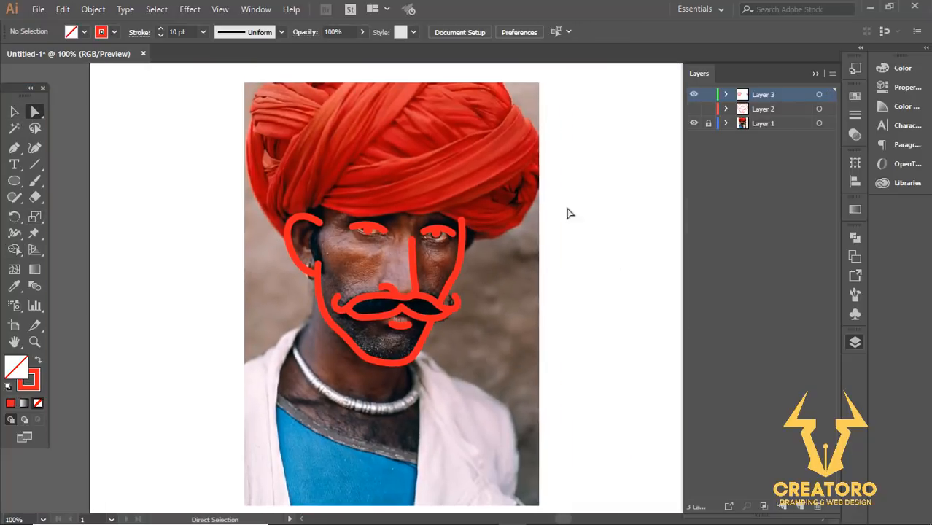
scroll(570, 225, "up", 1)
left_click(693, 124)
scroll(414, 322, "down", 3)
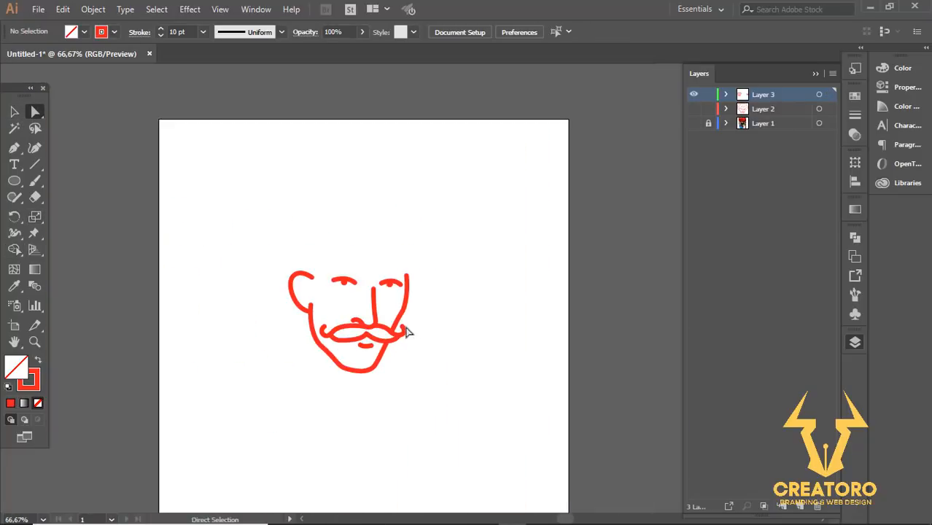
scroll(412, 333, "up", 3)
left_click(694, 124)
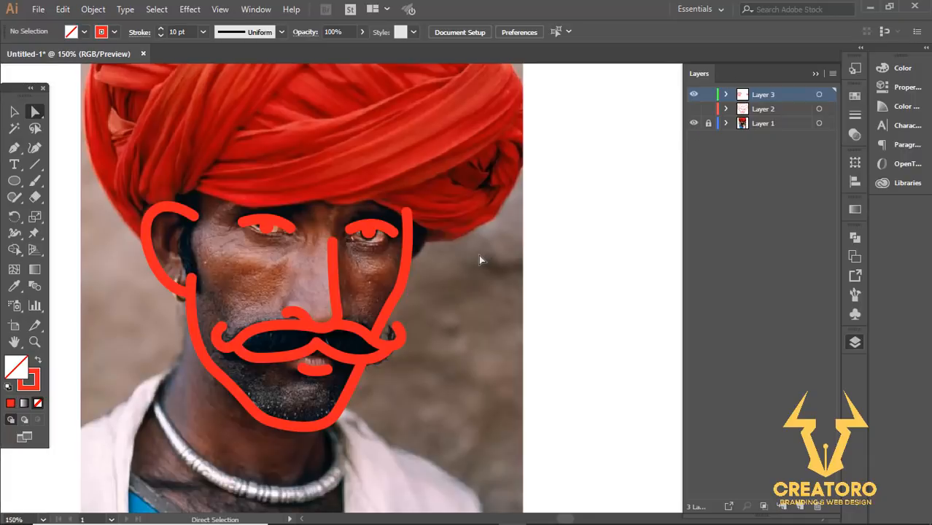
- Trace the wide front turban band with the Pen tool, along the forehead edge, around its right end and back along the upper fold
scroll(400, 243, "down", 2)
scroll(400, 243, "up", 2)
scroll(400, 243, "down", 1)
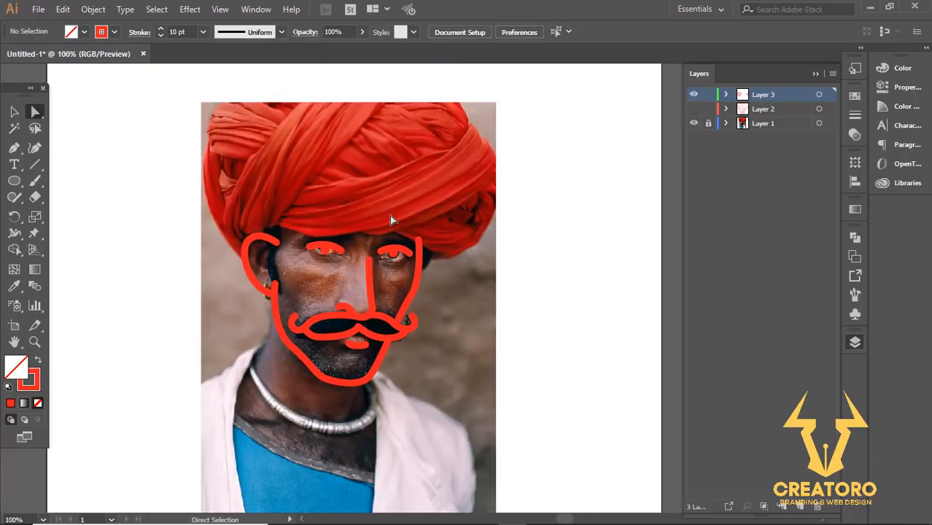
scroll(390, 218, "up", 2)
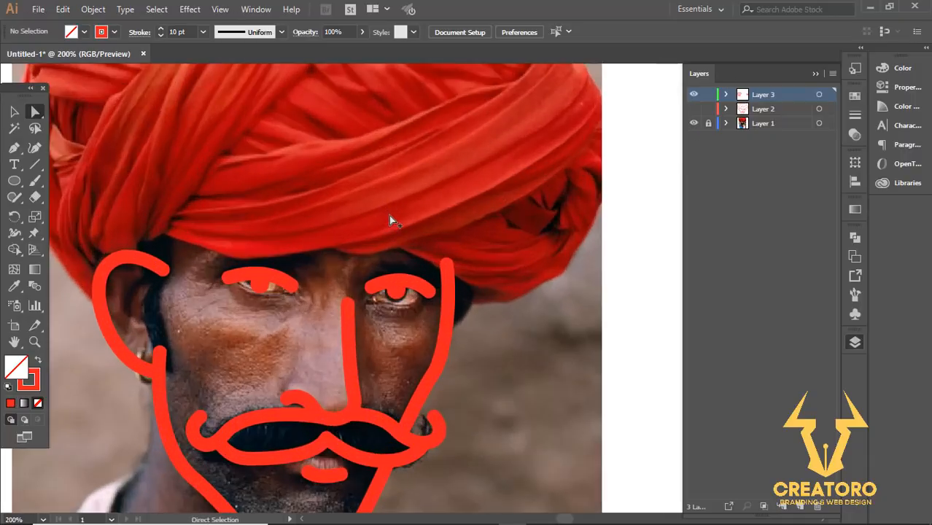
left_click(16, 150)
scroll(241, 226, "up", 1)
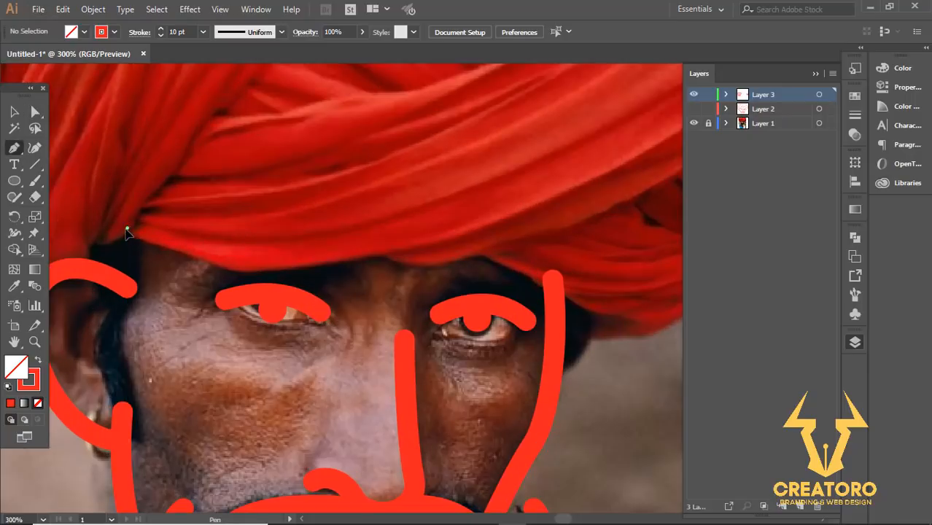
scroll(106, 328, "down", 2)
left_click(116, 277)
left_click_drag(330, 276, 414, 243)
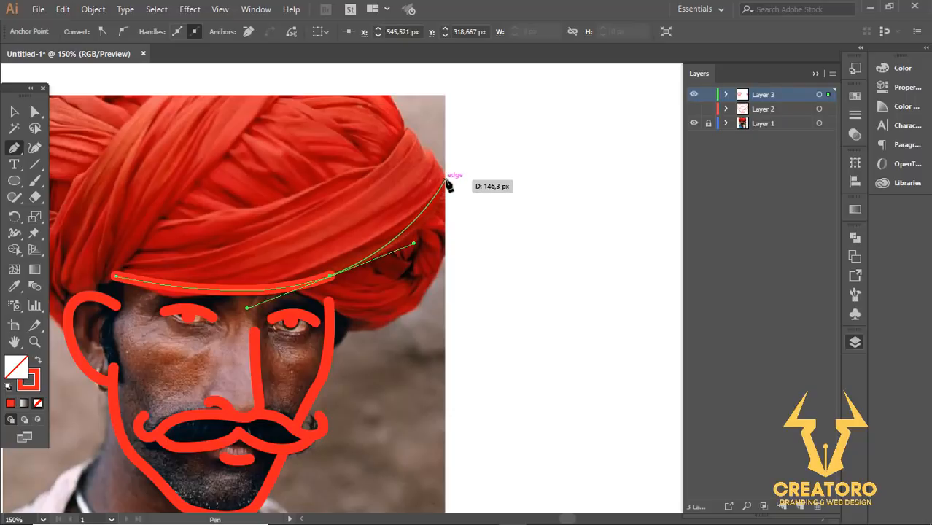
left_click(446, 180)
left_click_drag(456, 164, 456, 164)
left_click_drag(406, 134, 386, 136)
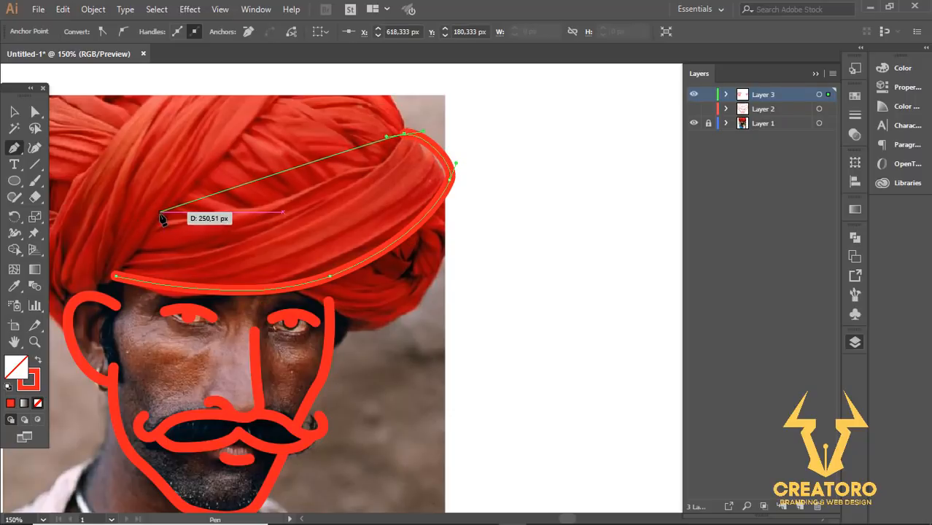
left_click_drag(161, 211, 35, 195)
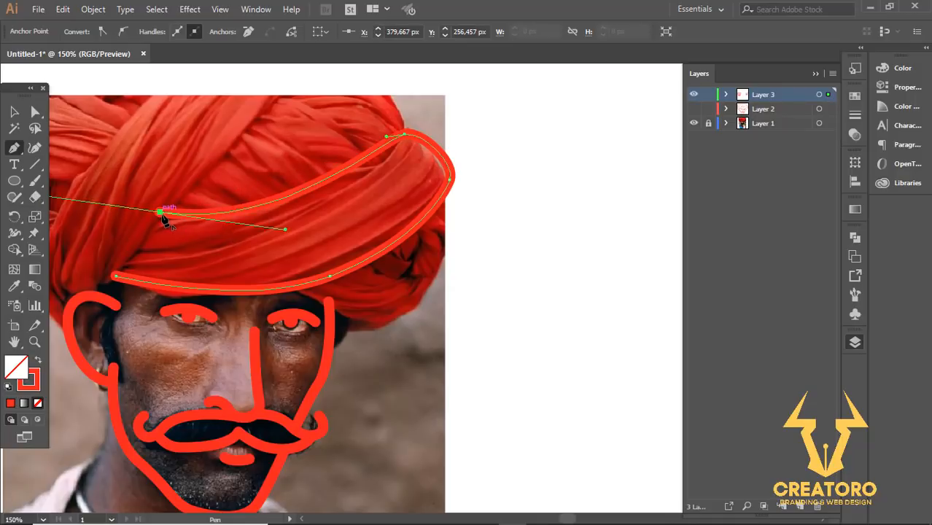
left_click(172, 219, "ctrl")
- Draw the inner edge of the diagonal turban band from the top of the ear up to the photo's upper edge
scroll(246, 224, "down", 2)
scroll(330, 258, "up", 1)
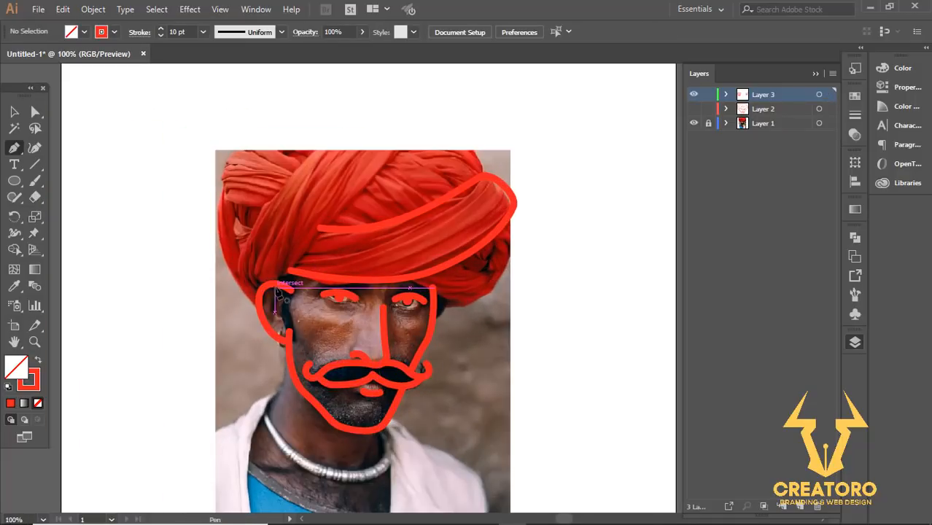
left_click(280, 285)
scroll(277, 296, "up", 1)
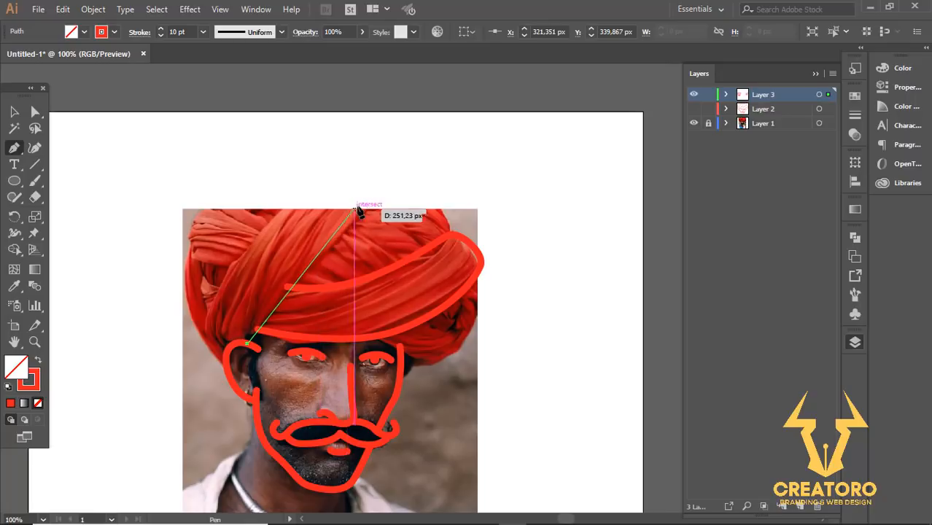
scroll(340, 211, "up", 1)
left_click_drag(381, 211, 437, 173)
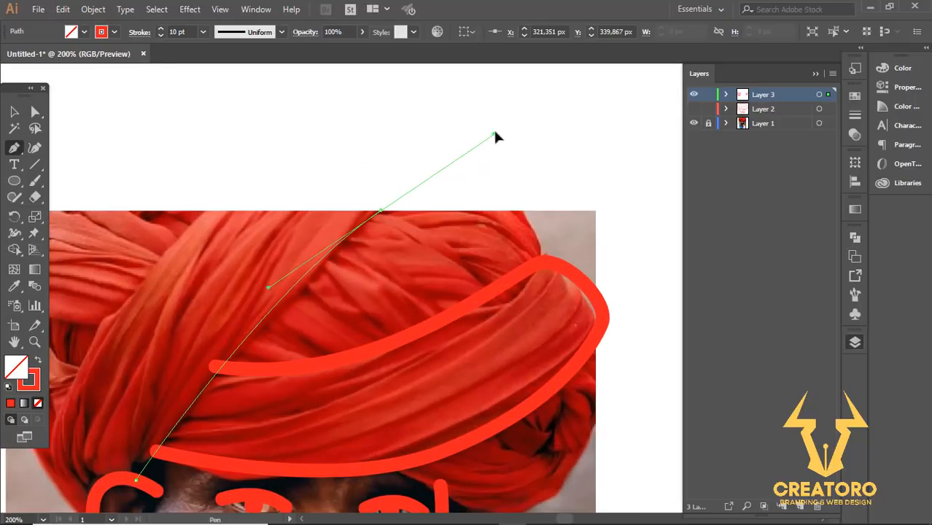
left_click_drag(495, 134, 503, 120)
key("ctrl+z")
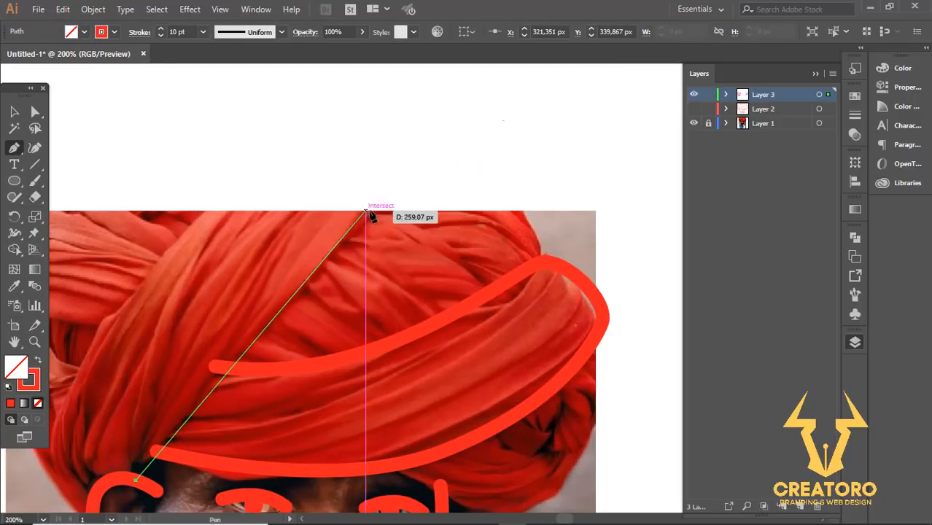
left_click_drag(376, 211, 405, 179)
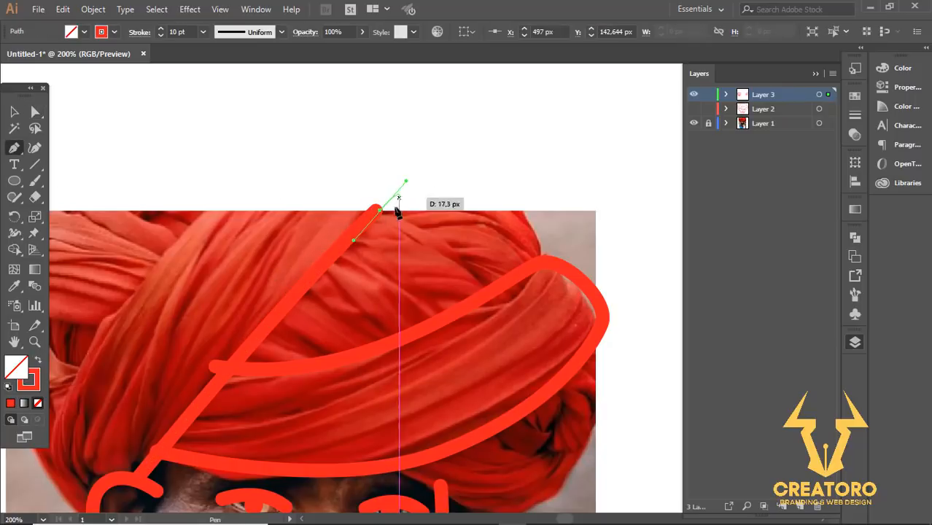
key("ctrl+z")
left_click_drag(377, 211, 405, 181)
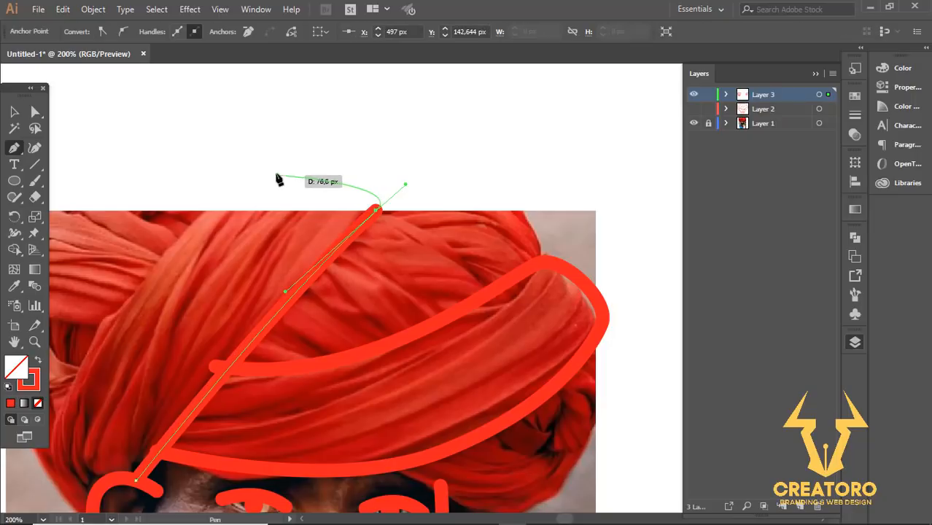
- Continue the diagonal band's path in an arch above the photo and down the turban's left side to the ear outline
left_click_drag(251, 175, 192, 182)
key("space")
left_click_drag(164, 283, 381, 108)
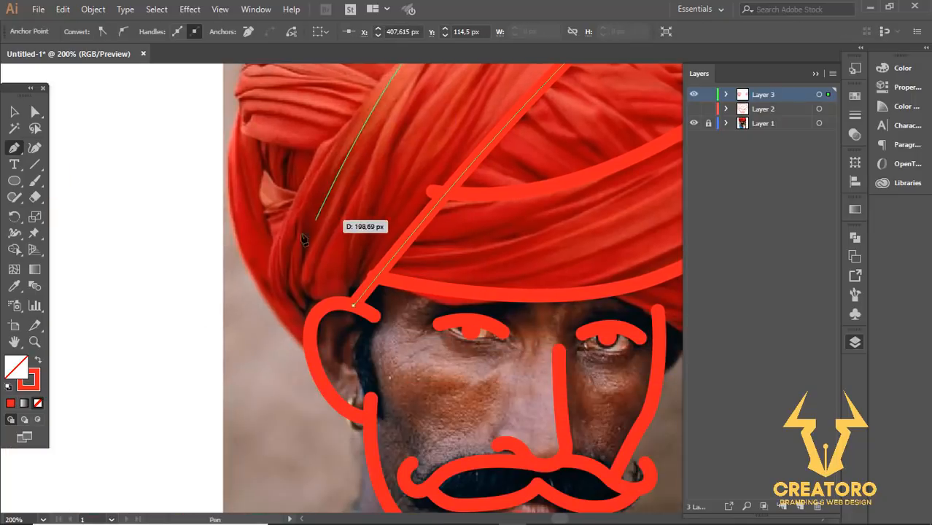
left_click_drag(267, 271, 275, 348)
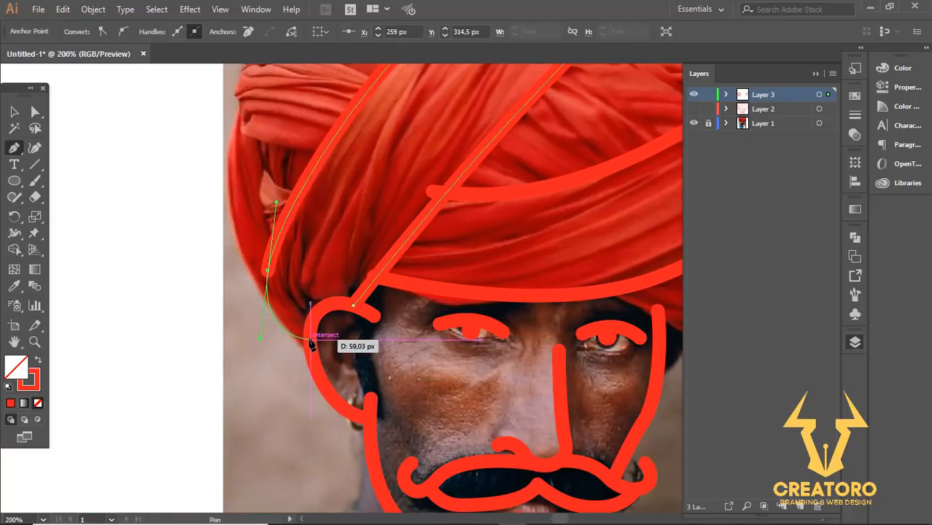
left_click(311, 342)
left_click(326, 271, "ctrl")
- Draw a short curved fold line from the middle of the diagonal band down to the front band's upper edge
scroll(327, 273, "down", 4)
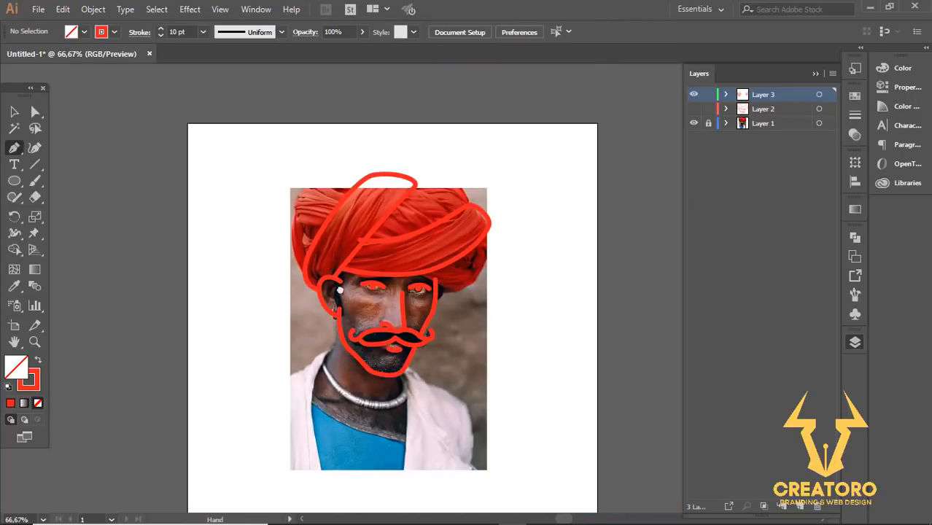
scroll(452, 219, "up", 3)
left_click(276, 282)
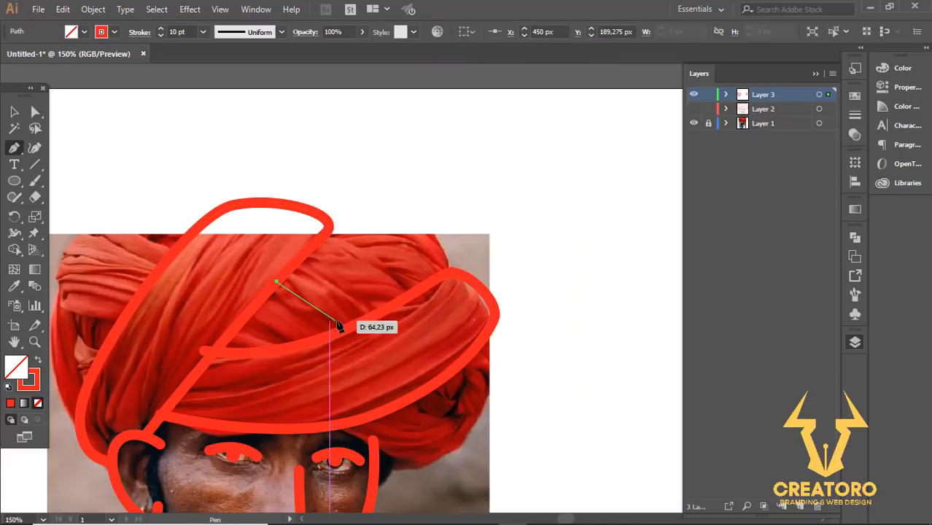
left_click_drag(339, 336, 357, 370)
left_click(343, 314, "ctrl")
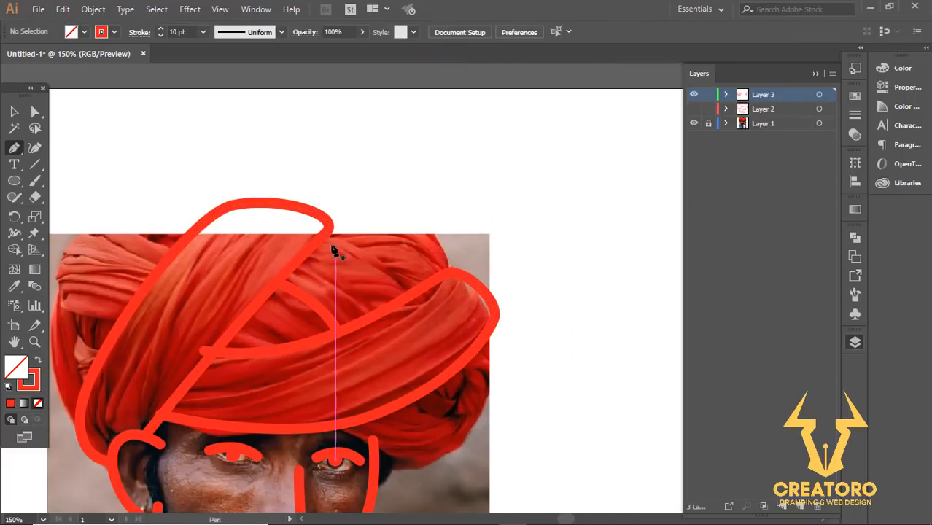
- Draw a second fold curve and the outer turban arc, both from the diagonal band's upper corner to the front band
left_click(328, 231)
left_click_drag(410, 294, 438, 331)
left_click(342, 227, "ctrl")
left_click(316, 213)
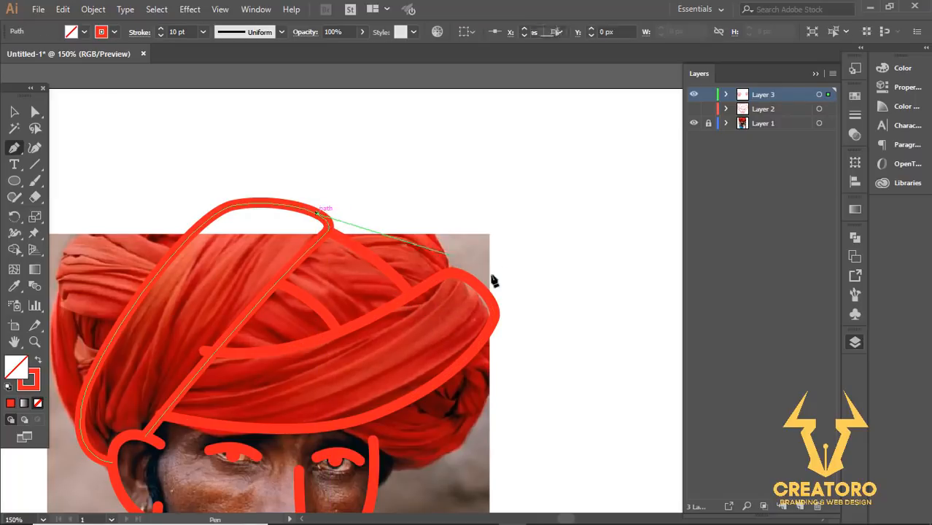
left_click_drag(452, 272, 487, 357)
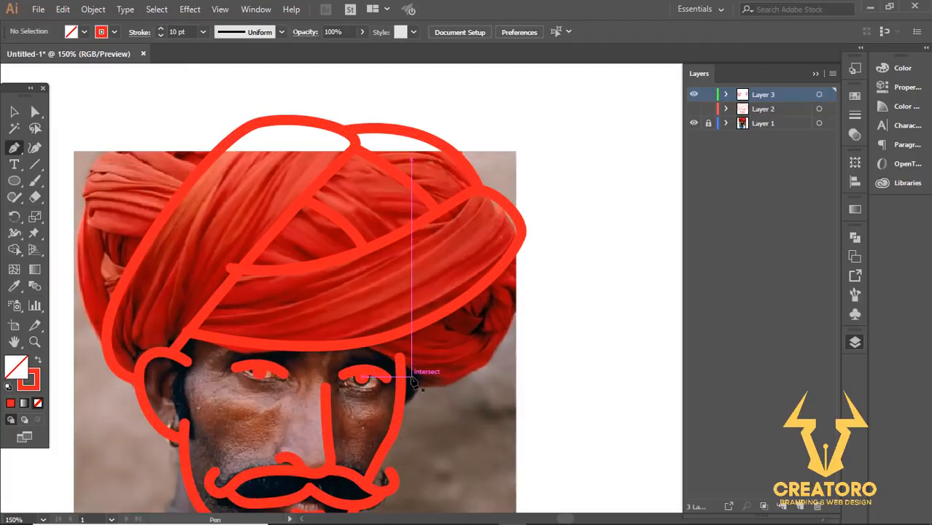
- Trace the turban bulge under the front band, from above the eye past the temple and up to the band's right end
scroll(413, 381, "up", 1)
left_click(351, 338)
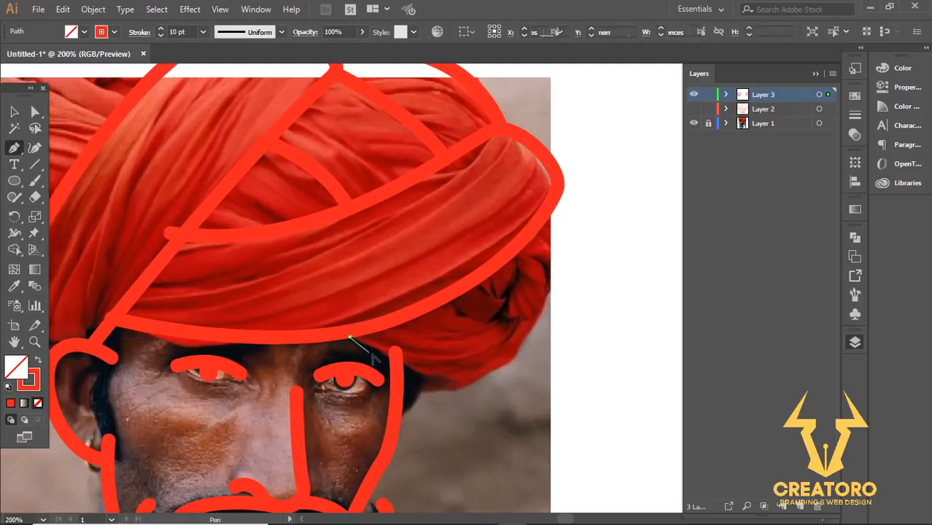
scroll(360, 339, "up", 2)
mouse_move(452, 383)
left_mouse_down()
mouse_move(486, 423)
mouse_move(362, 340)
mouse_move(388, 363)
left_mouse_up()
key("ctrl+z")
scroll(473, 397, "down", 1)
scroll(362, 340, "up", 1)
left_click_drag(425, 333, 291, 366)
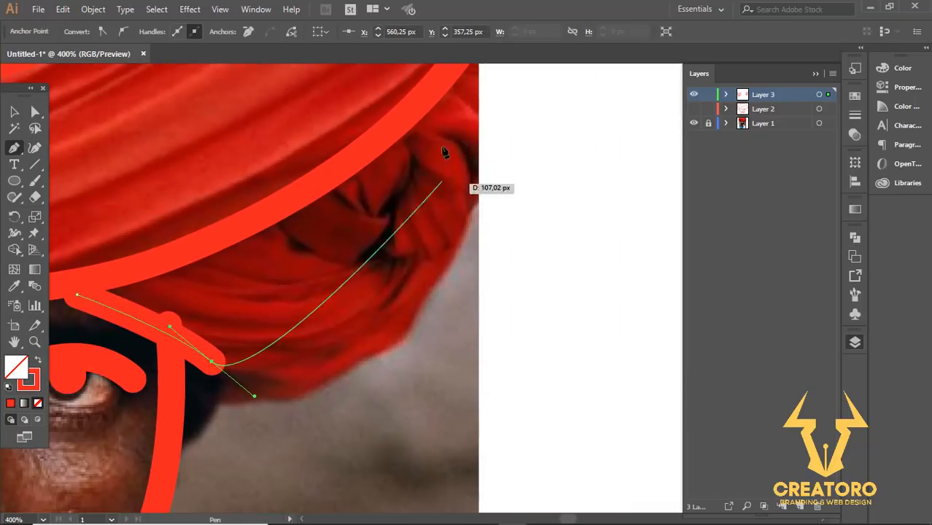
scroll(403, 287, "down", 2)
left_click_drag(403, 287, 377, 313)
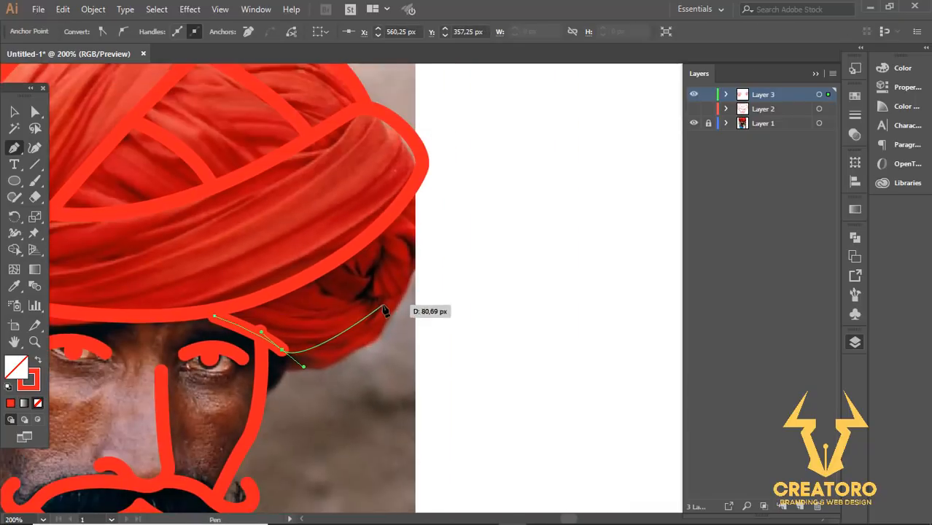
left_click_drag(379, 263, 389, 216)
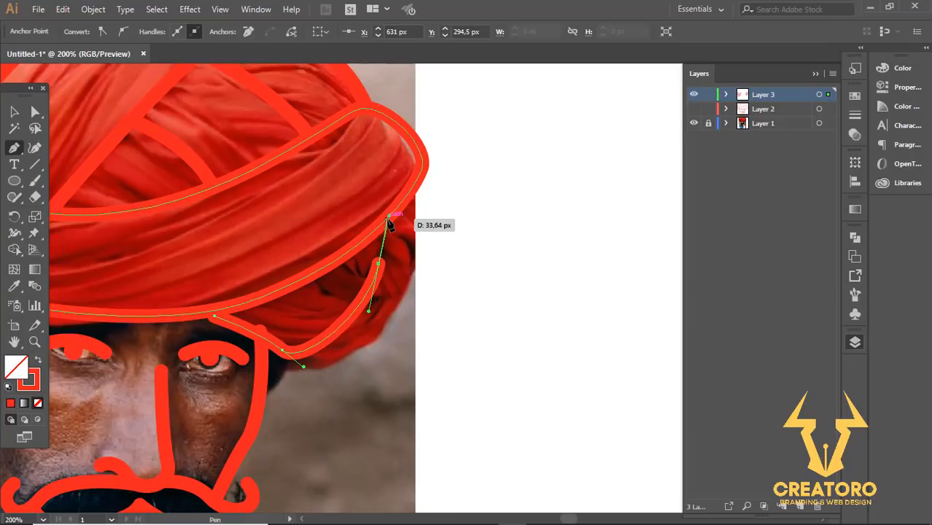
left_click(386, 219)
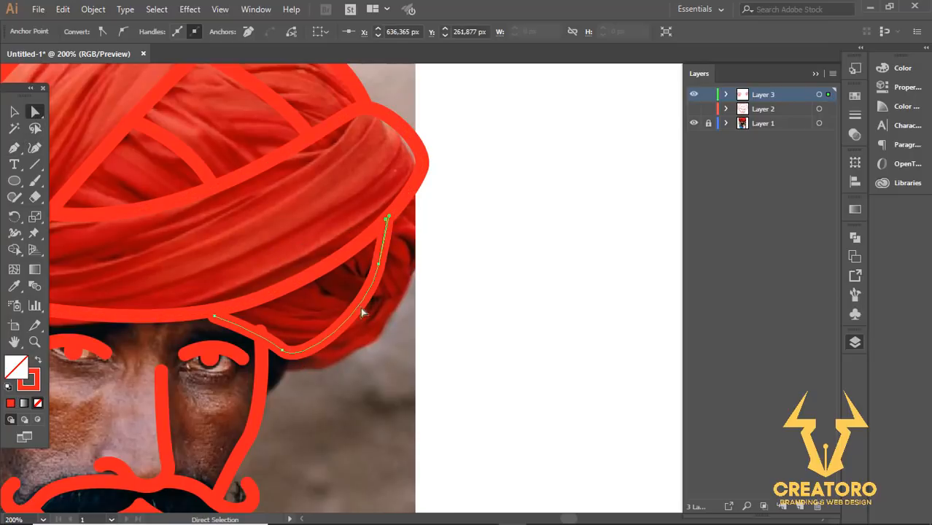
- Adjust the upper anchors and direction handles of the turban bulge curve so it bends smoothly into the front band
scroll(408, 326, "up", 1)
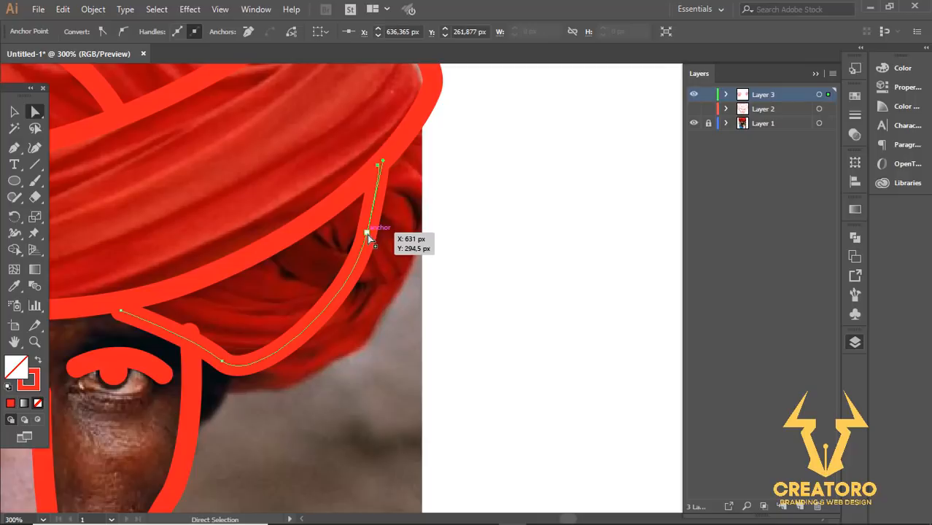
left_click(367, 234)
scroll(364, 280, "up", 2)
left_click_drag(340, 332, 357, 372)
left_click_drag(407, 269, 392, 362)
left_click_drag(365, 137, 387, 193)
- Raise the lower anchor of the turban bulge near the temple and level its handles to round the underside, then deselect the path
scroll(405, 306, "down", 2)
scroll(405, 312, "down", 2)
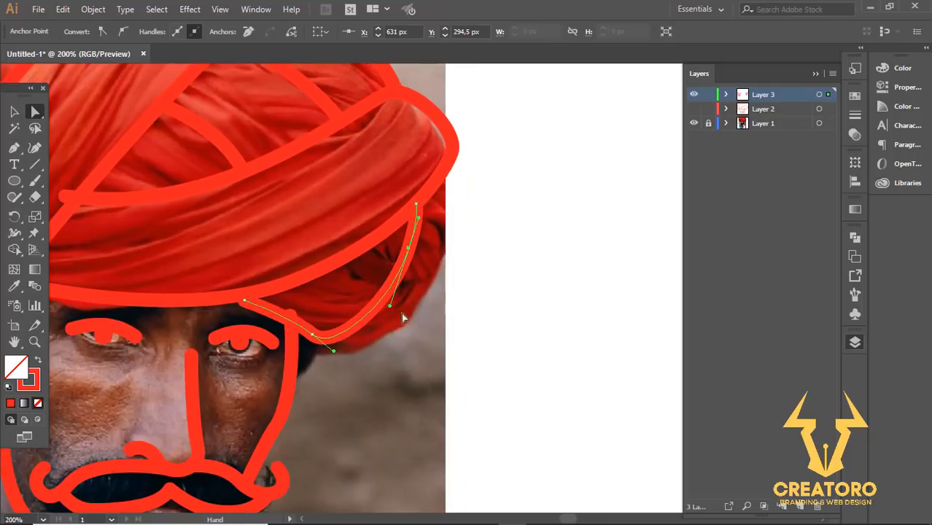
scroll(401, 312, "up", 3)
left_click_drag(290, 328, 292, 315)
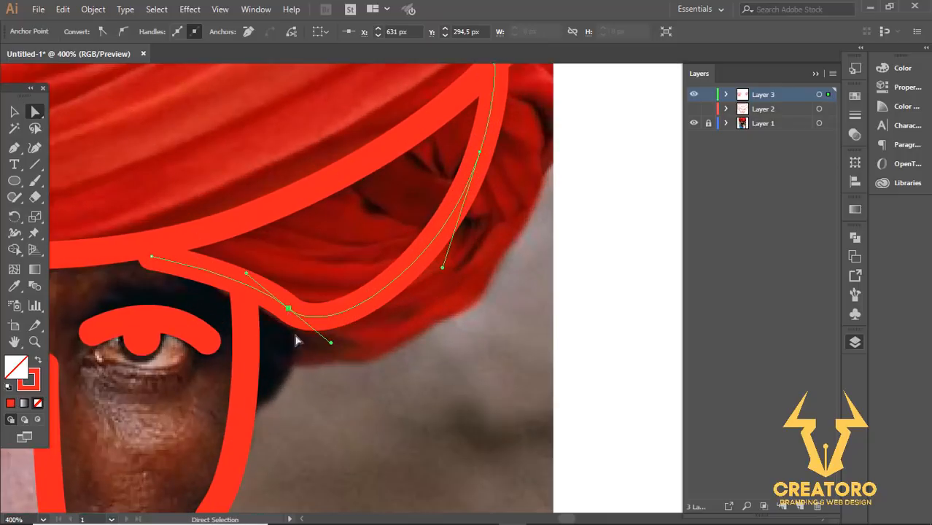
left_click_drag(330, 347, 361, 340)
left_click_drag(234, 291, 289, 294)
key("ctrl+z")
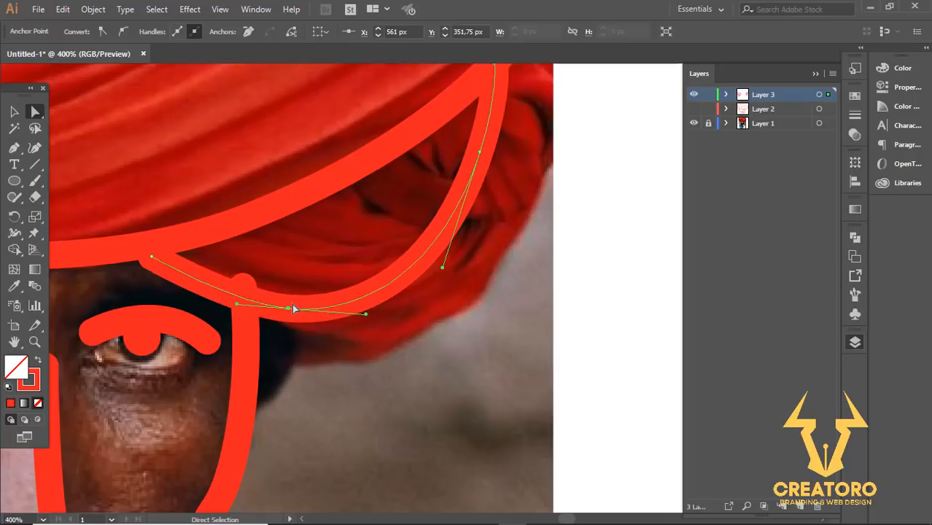
key("ctrl+shift+a")
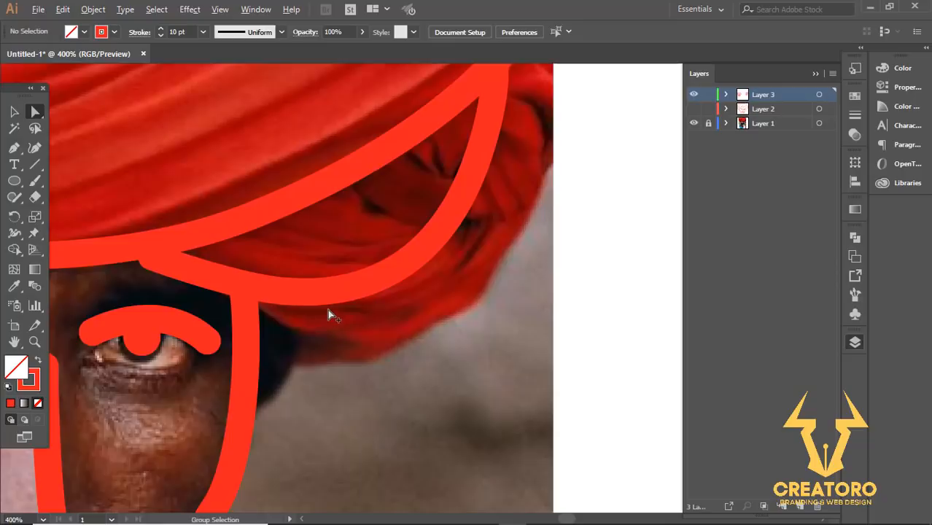
- Draw a rounded fold on the turban's left side, starting and ending on the outer edge of the diagonal band
scroll(327, 309, "down", 3)
scroll(347, 321, "down", 4)
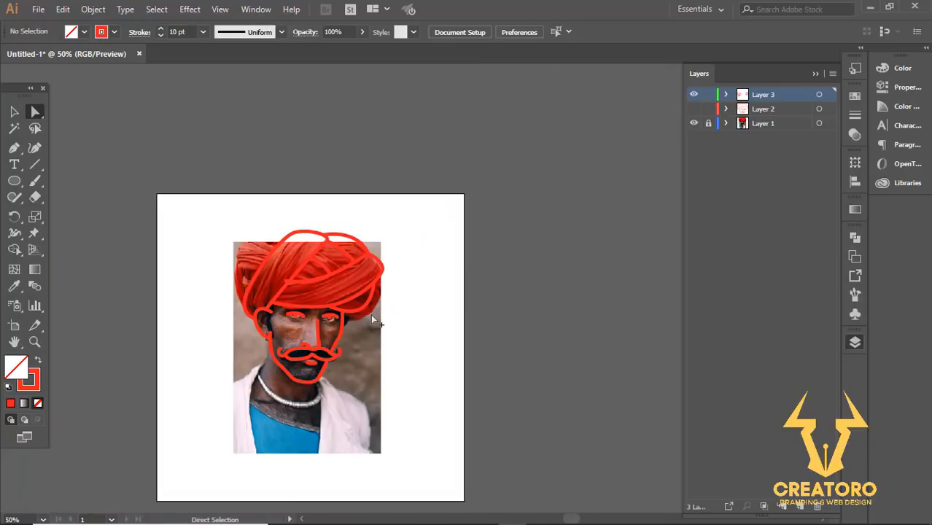
scroll(370, 314, "up", 1)
scroll(369, 308, "up", 1)
scroll(15, 230, "up", 1)
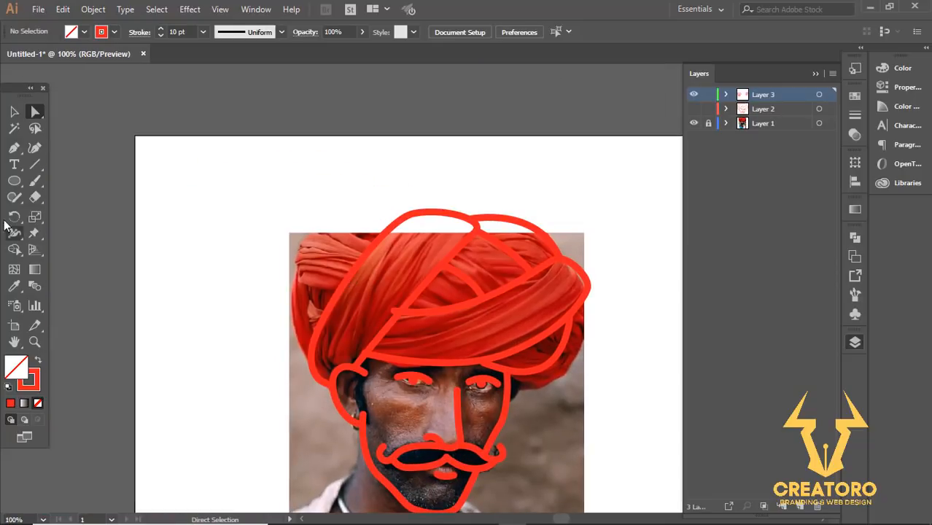
scroll(379, 274, "up", 1)
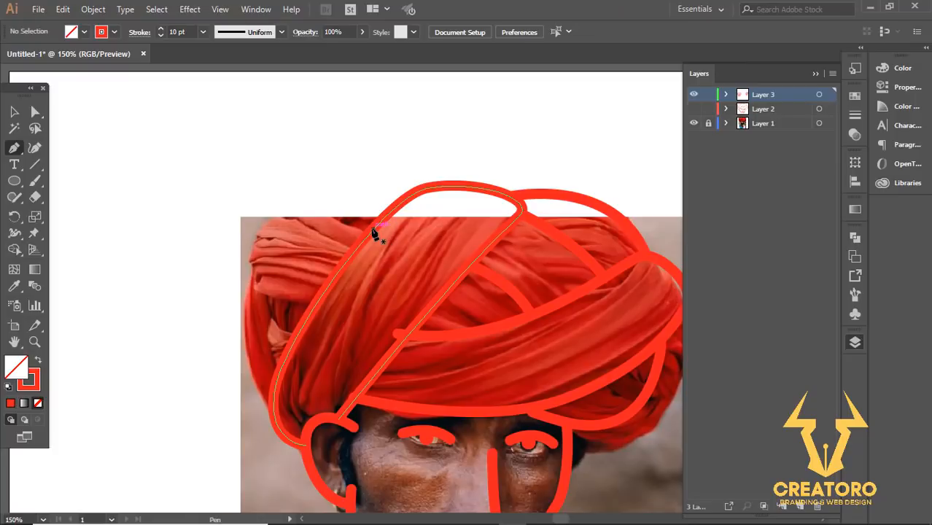
mouse_move(367, 238)
left_mouse_down()
mouse_move(332, 218)
mouse_move(242, 225)
left_mouse_up()
left_click_drag(271, 293, 318, 305)
- Add the turban's outer left edge below the rounded fold and the top arc joining that fold to the diagonal band
left_click_drag(272, 405, 255, 275)
left_click_drag(279, 210, 476, 262)
left_click(294, 230, "ctrl")
left_click(443, 255, "ctrl")
- Hide the photo on Layer 1 to check the traced face and turban line drawing
scroll(433, 254, "down", 3)
scroll(481, 307, "up", 2)
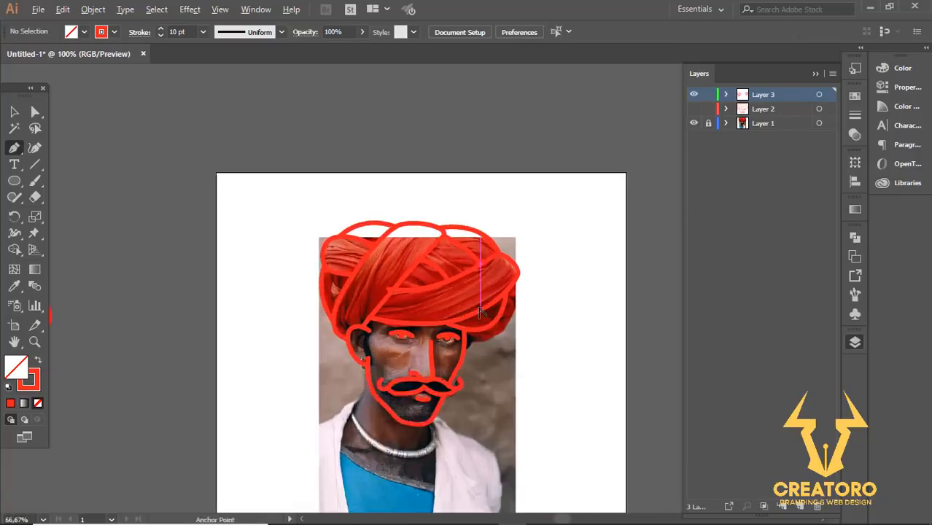
scroll(479, 311, "down", 1)
key("v")
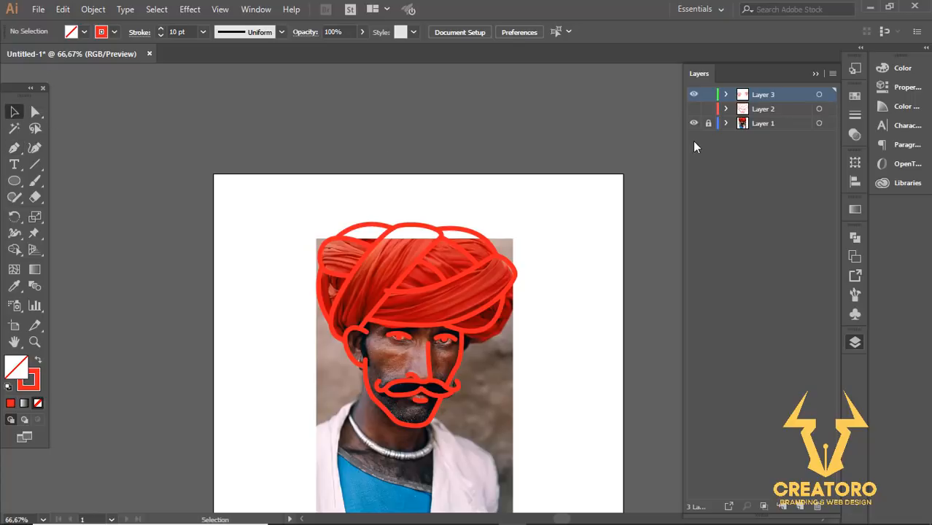
left_click(694, 123)
scroll(506, 347, "up", 2)
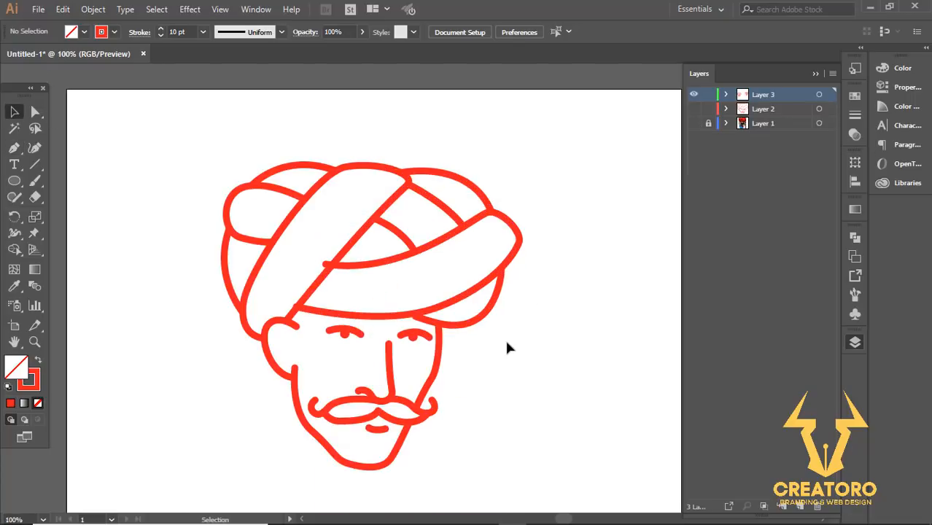
- Pull the left ends of the front band's upper and lower edges onto the diagonal band's edge so their tips stop protruding
scroll(508, 348, "down", 3)
scroll(474, 352, "up", 2)
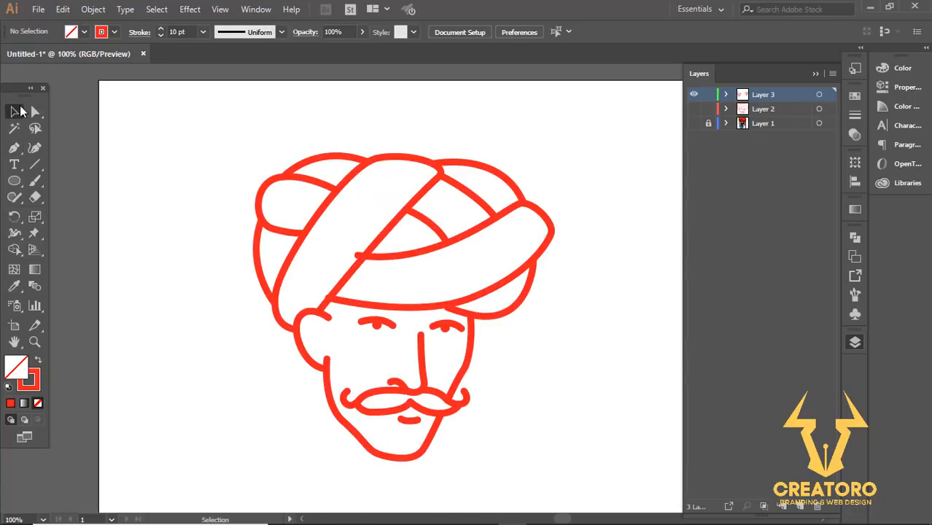
scroll(337, 229, "up", 4)
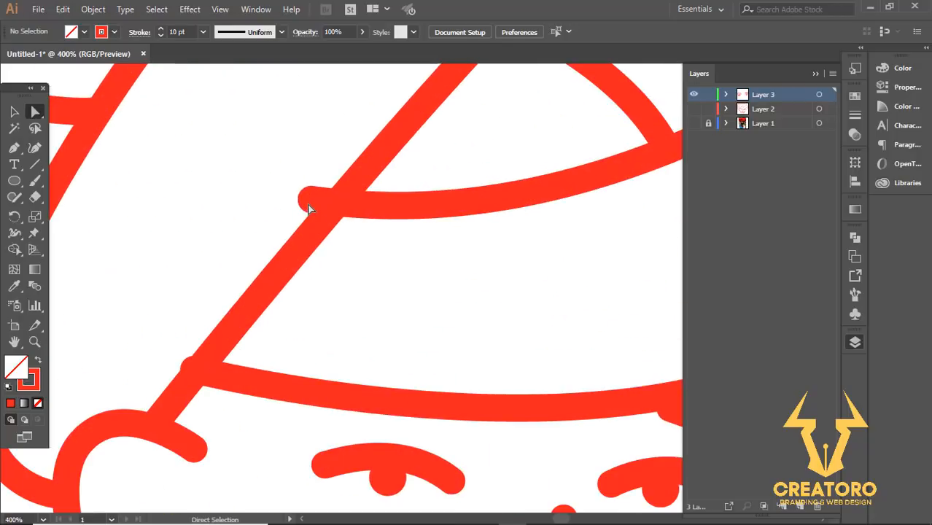
left_click_drag(308, 209, 337, 201)
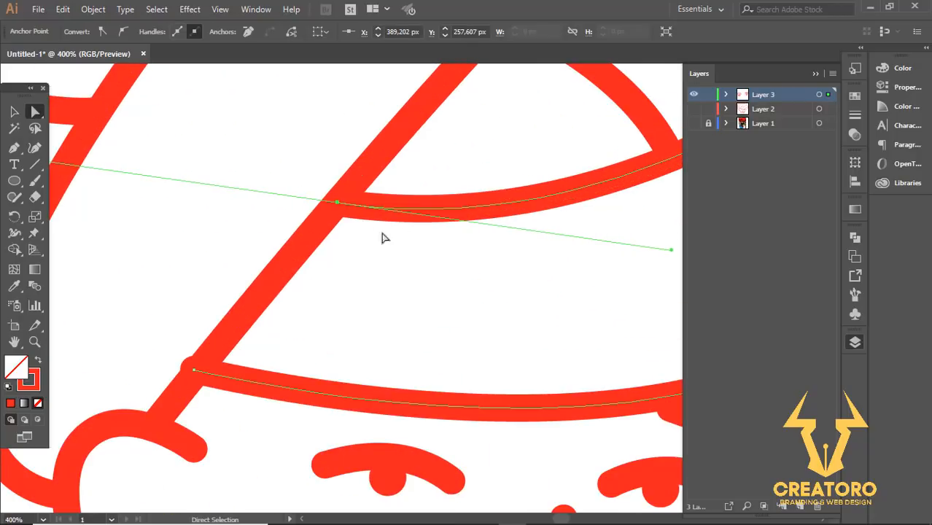
left_click_drag(192, 371, 197, 372)
scroll(402, 332, "down", 2)
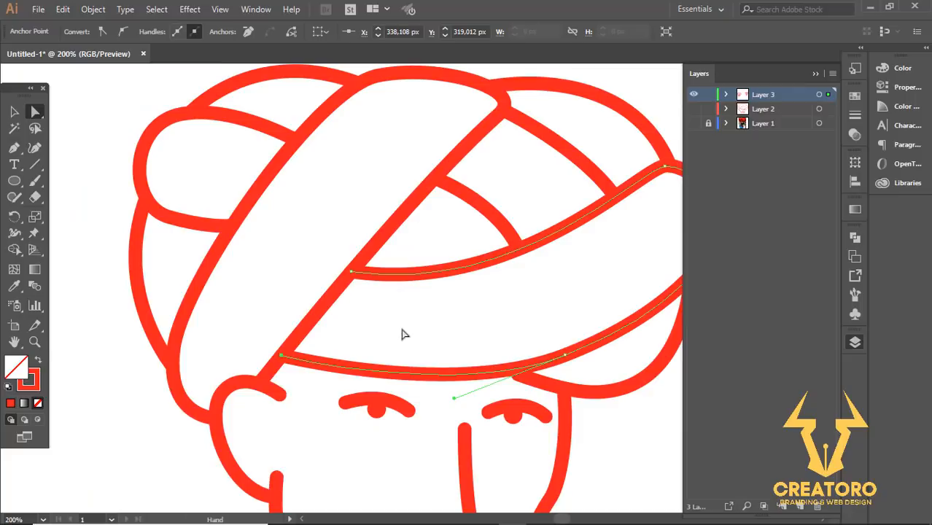
scroll(395, 302, "down", 1)
- Move the upper end of the bulge near the temple up along the front band's edge and shift its side anchor slightly outward
left_click_drag(495, 329, 499, 328)
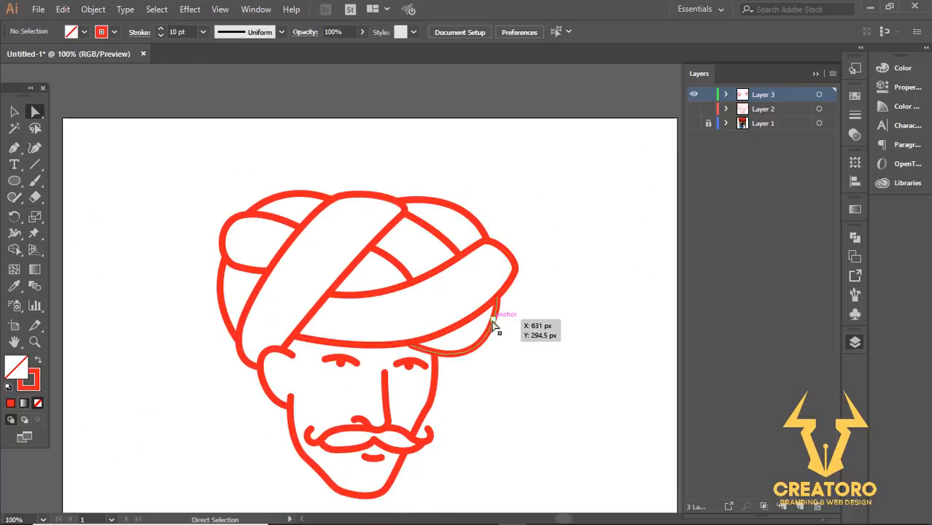
scroll(497, 328, "up", 2)
left_click_drag(496, 263, 519, 235)
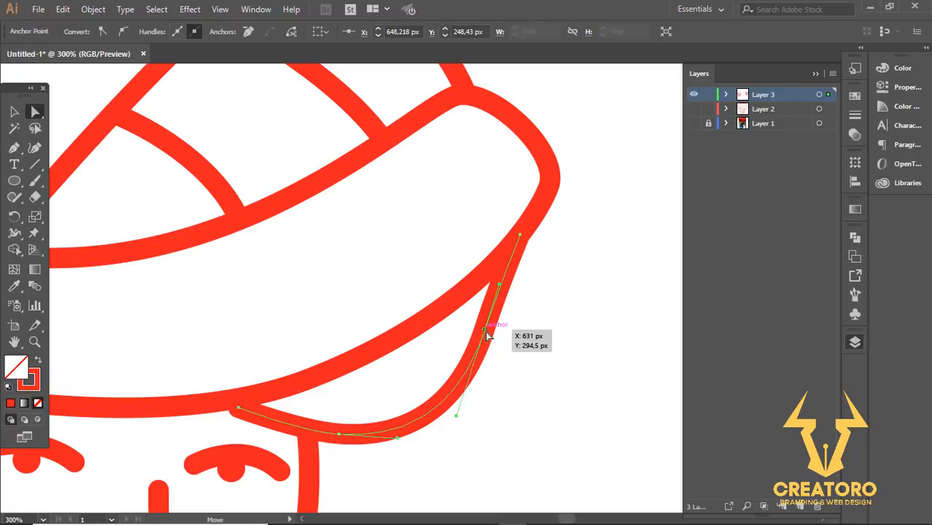
left_click_drag(488, 334, 493, 336)
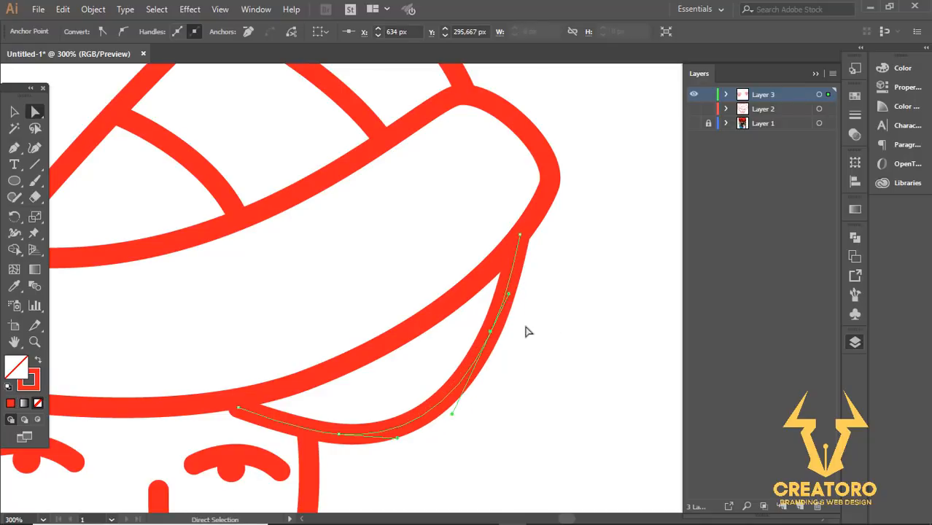
left_click(527, 332)
scroll(528, 338, "down", 4)
- Move the diagonal band's upper-right corner anchor up and slightly right to reshape the band's top, then deselect the path
scroll(476, 337, "up", 5)
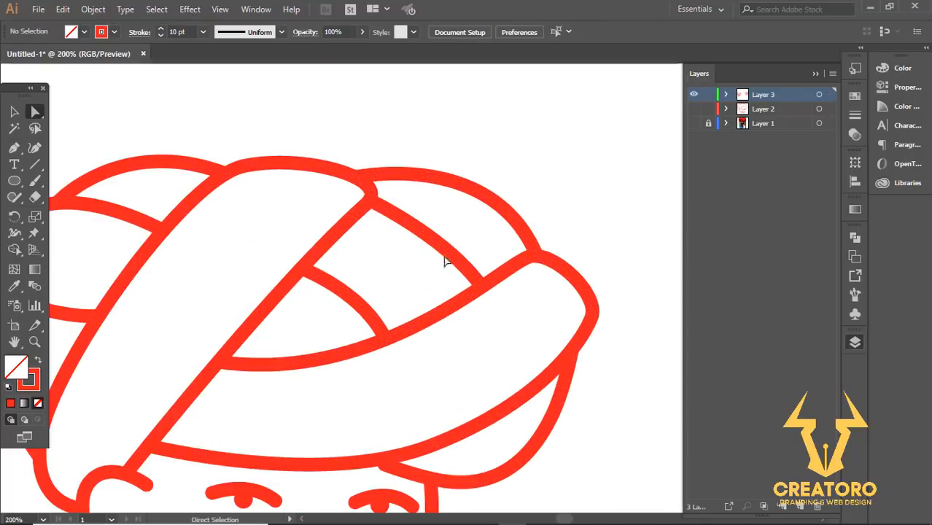
left_click(372, 285)
scroll(389, 320, "up", 1)
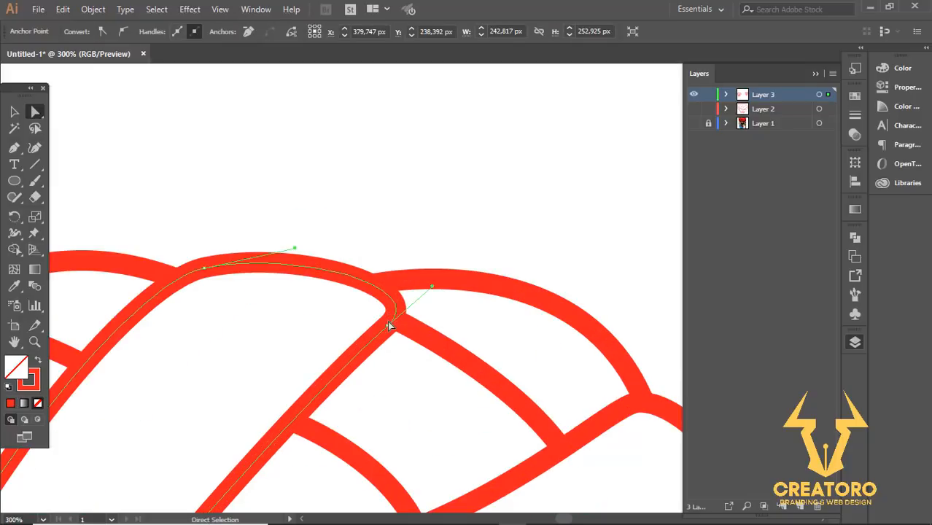
left_click(388, 324)
left_click(204, 269, "shift")
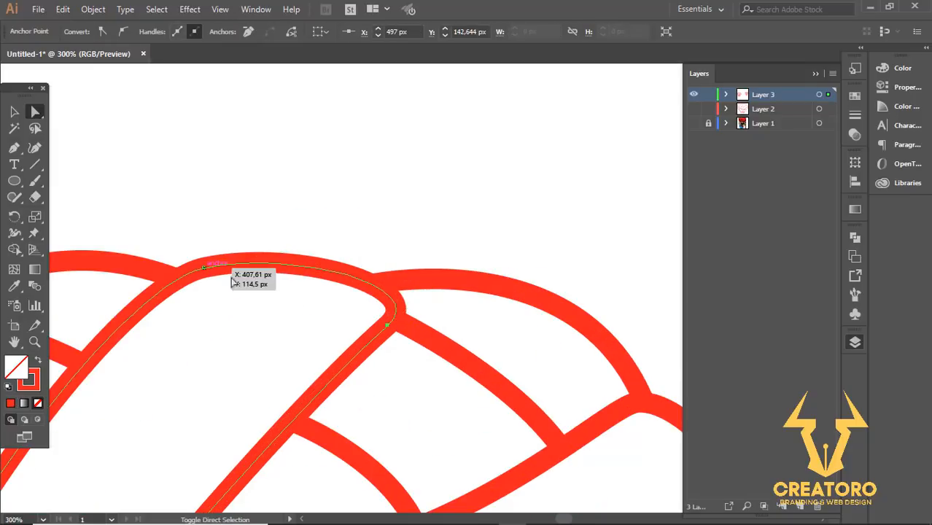
left_click_drag(388, 326, 396, 285)
left_click(453, 225)
left_click(461, 303)
- Pull the ends of the top-left arc and the rounded fold back onto the diagonal band's left edge, then deselect
scroll(461, 303, "down", 3)
scroll(348, 299, "up", 3)
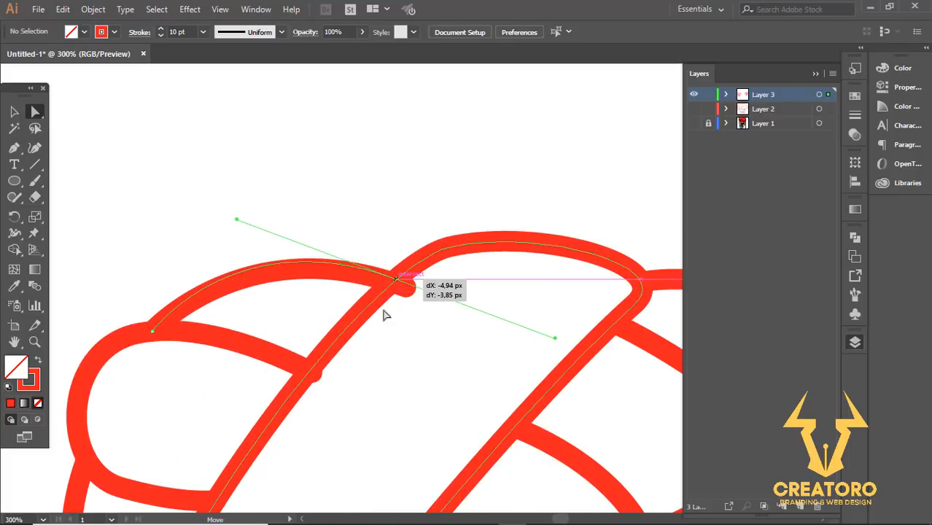
left_click_drag(313, 373, 309, 370)
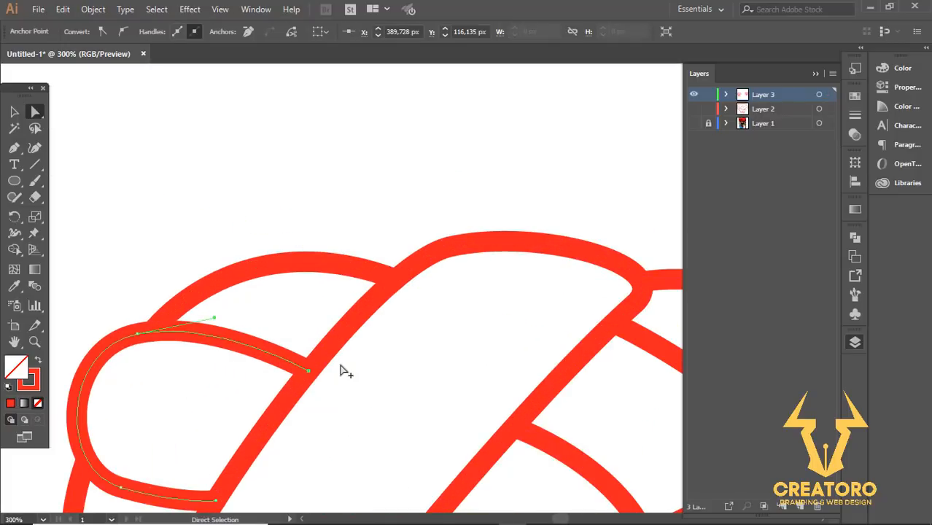
left_click(346, 372)
scroll(289, 308, "down", 4)
scroll(326, 286, "up", 2)
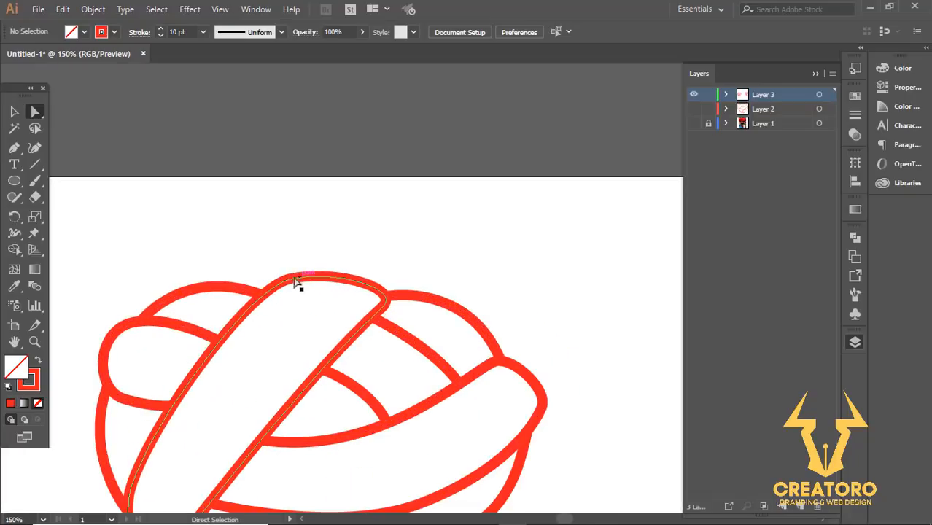
- Shift the diagonal band's upper-left anchor outward and lengthen its handle upward to make the band's top curve rounder
left_click(286, 281)
scroll(287, 282, "up", 2)
left_click_drag(297, 278, 263, 268)
left_click_drag(353, 245, 381, 223)
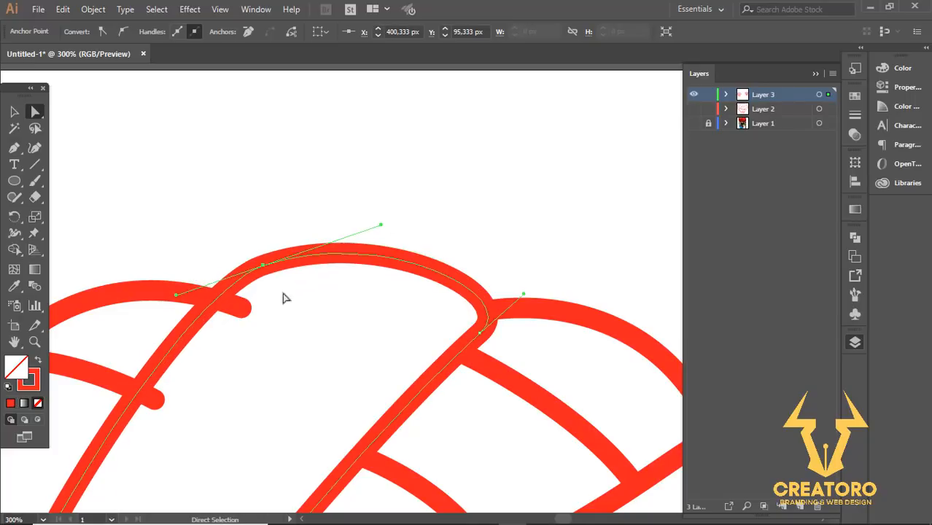
- Move the right end of the top-left arc onto the diagonal band's reshaped edge and lower its handle to flatten the arc
mouse_move(243, 307)
left_mouse_down()
mouse_move(230, 290)
mouse_move(254, 269)
left_mouse_up()
left_click_drag(197, 301, 347, 335)
key("alt")
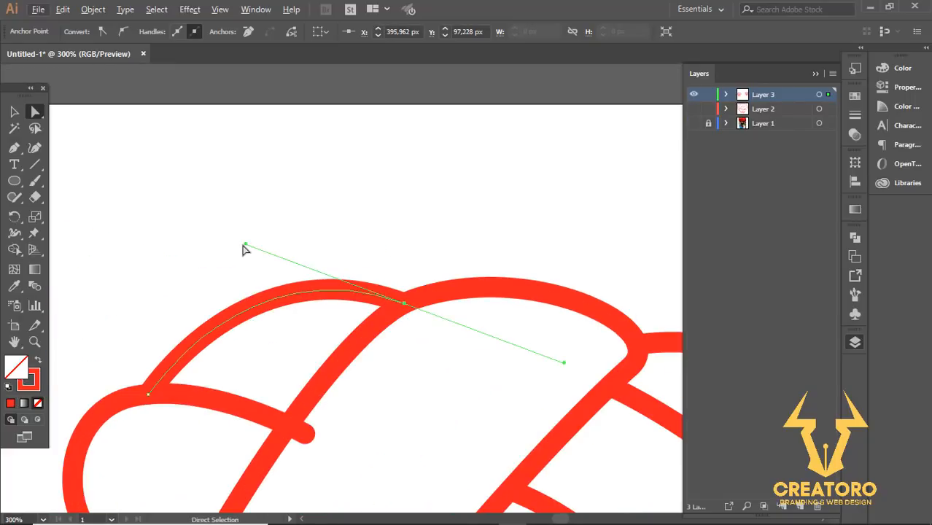
left_click_drag(245, 246, 245, 271)
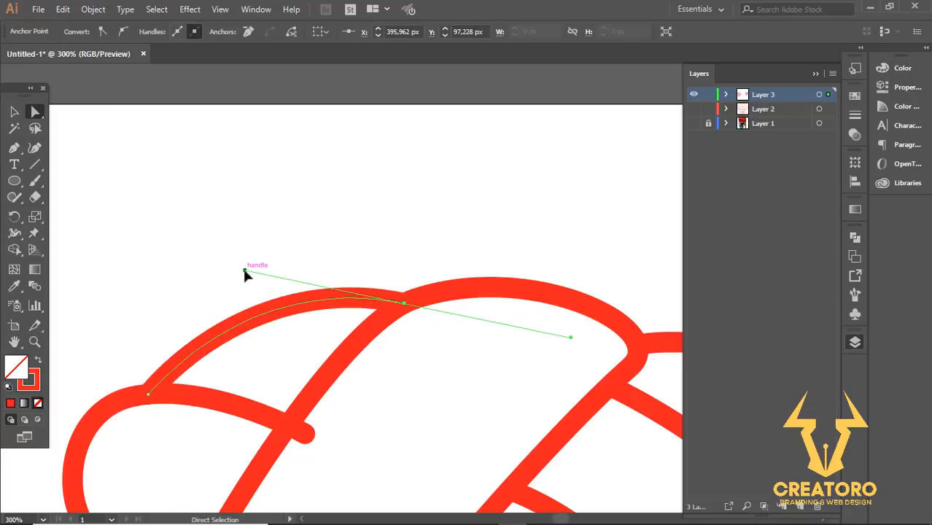
scroll(242, 225, "down", 2)
- Move both ends of the rounded left fold onto the diagonal band's left edge, then deselect the path
scroll(298, 313, "up", 1)
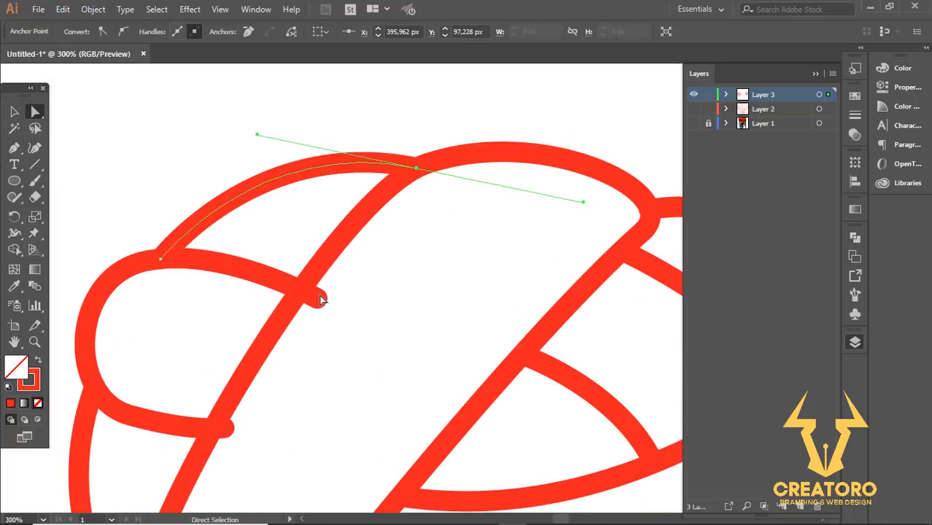
left_click_drag(319, 303, 302, 290)
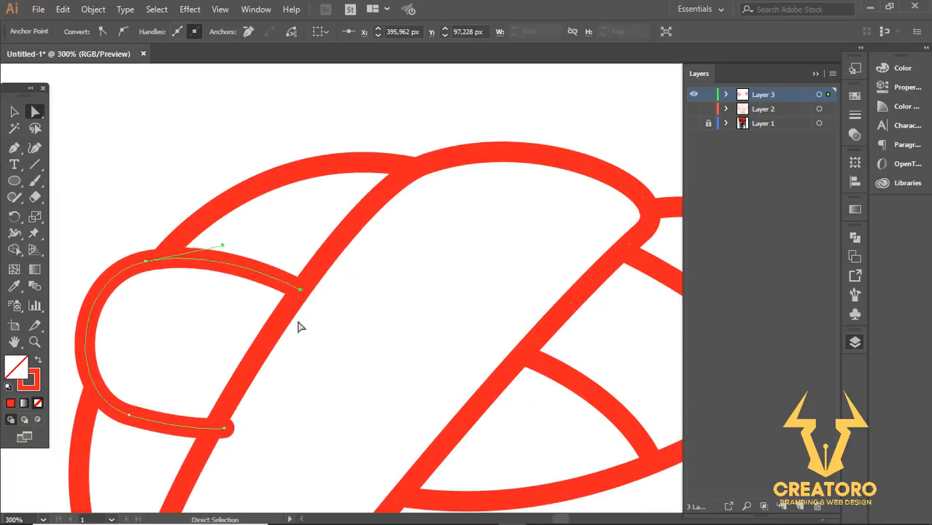
left_click_drag(213, 422, 274, 348)
left_click(350, 342)
scroll(354, 339, "down", 4)
left_click_drag(374, 347, 320, 319)
scroll(412, 333, "down", 2)
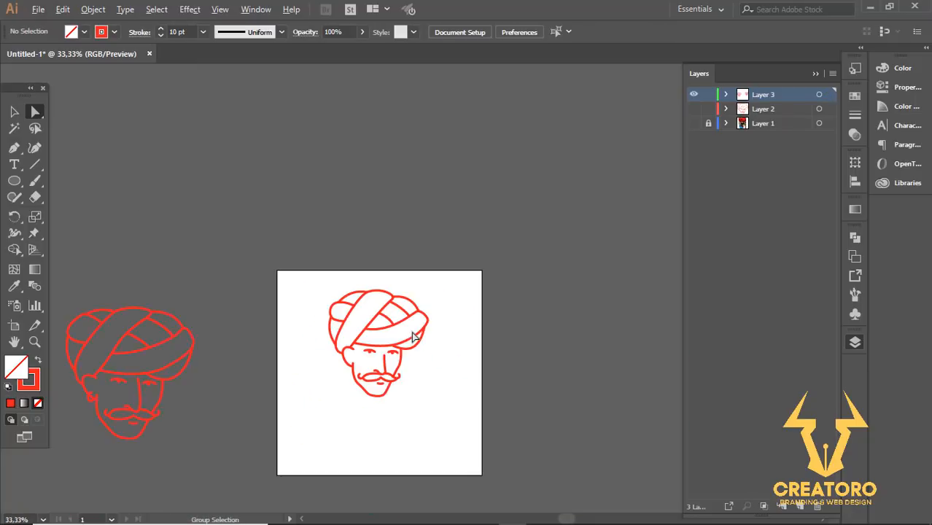
- Raise the diagonal band's upper-right corner anchor to where the outer right arc starts, refine the junction, and deselect
scroll(426, 378, "up", 1)
scroll(405, 375, "up", 2)
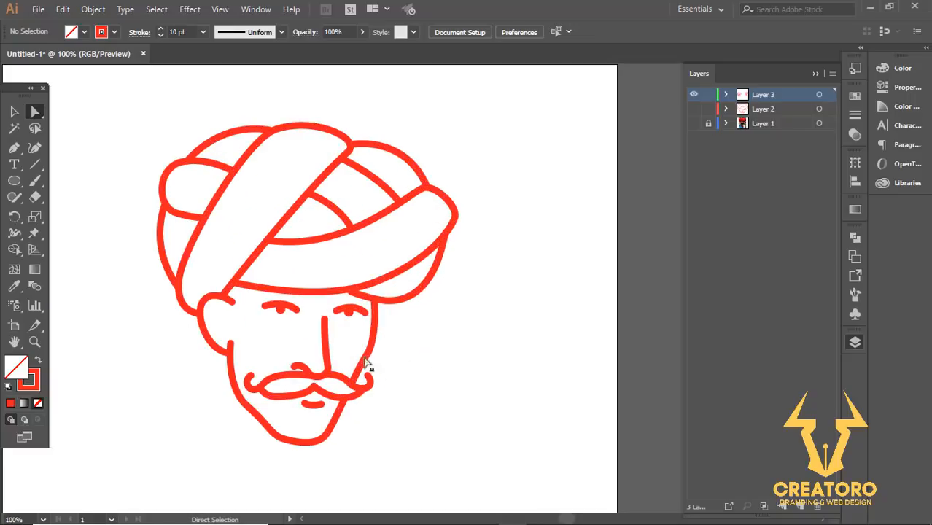
scroll(389, 335, "down", 1)
scroll(372, 211, "up", 6)
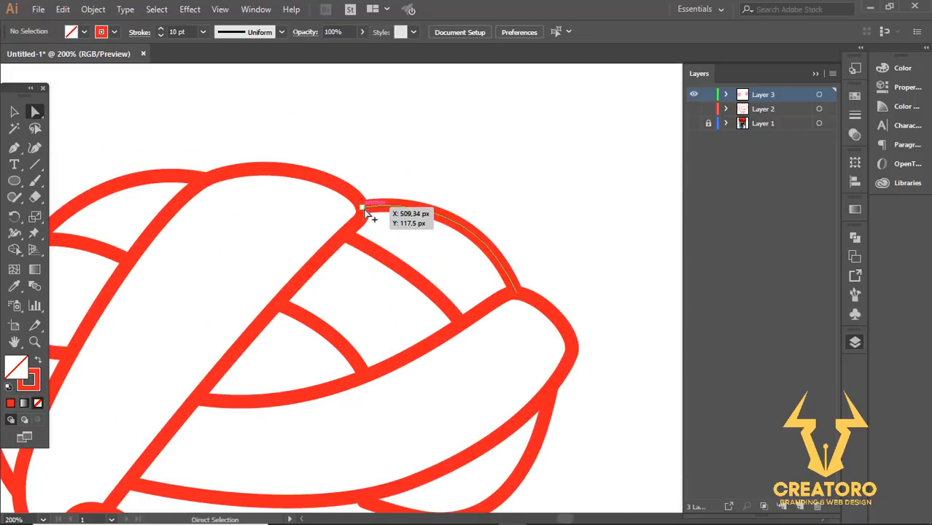
left_click(344, 233)
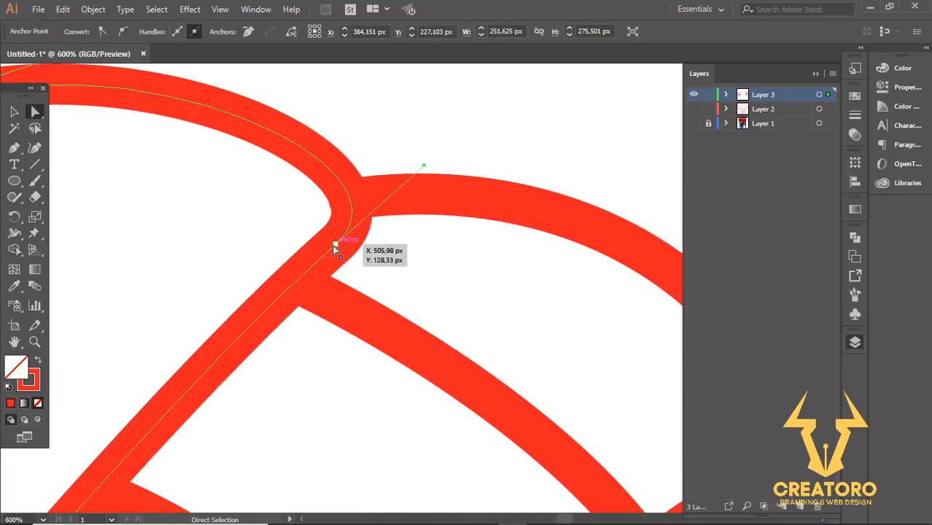
left_click_drag(335, 242, 350, 208)
left_click_drag(349, 208, 390, 205)
left_click(431, 229)
left_click(410, 241)
scroll(410, 244, "down", 4)
scroll(464, 275, "down", 2)
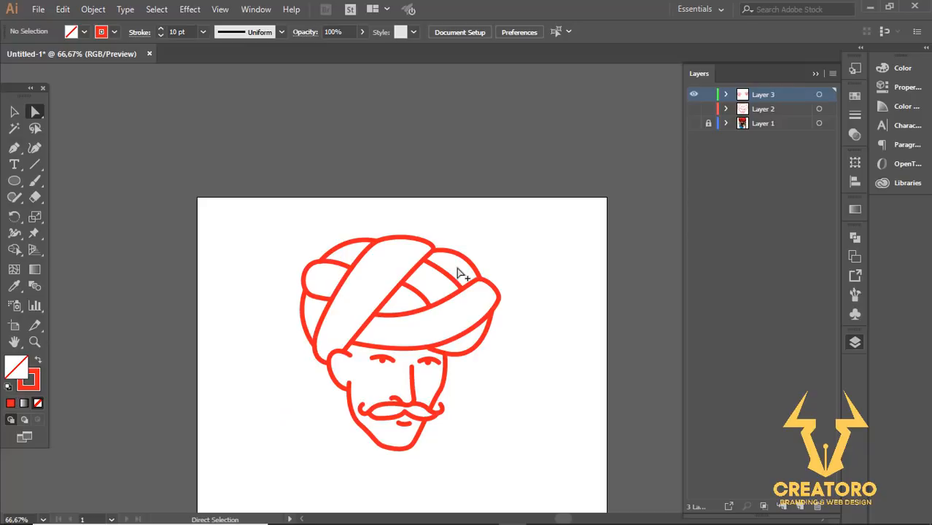
- Move the inner end of the bulge's outline above the eye up onto the front band's lower edge and deselect it
scroll(430, 358, "up", 5)
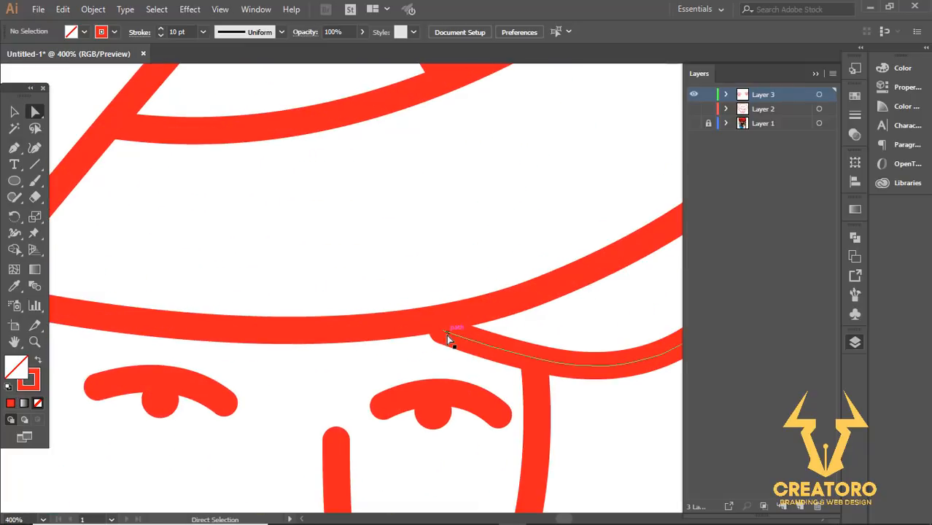
left_click_drag(447, 337, 438, 320)
left_click(435, 294)
scroll(435, 294, "down", 5)
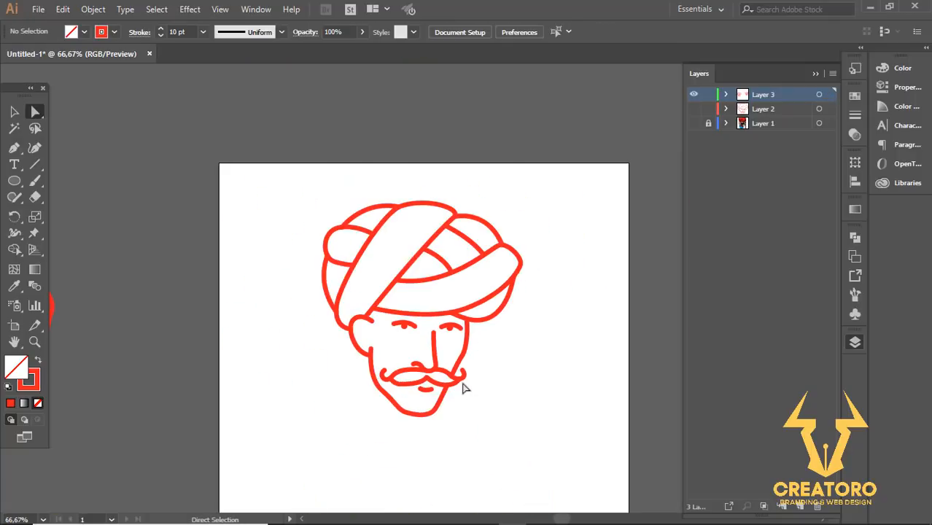
- Show the photo on Layer 1 to compare it with the line drawing, and hide it again
scroll(465, 389, "up", 1)
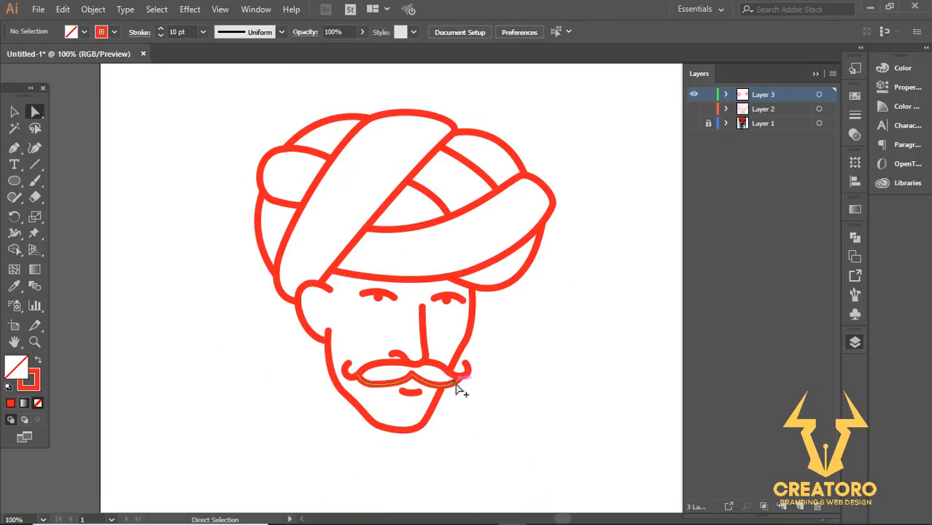
left_click(693, 123)
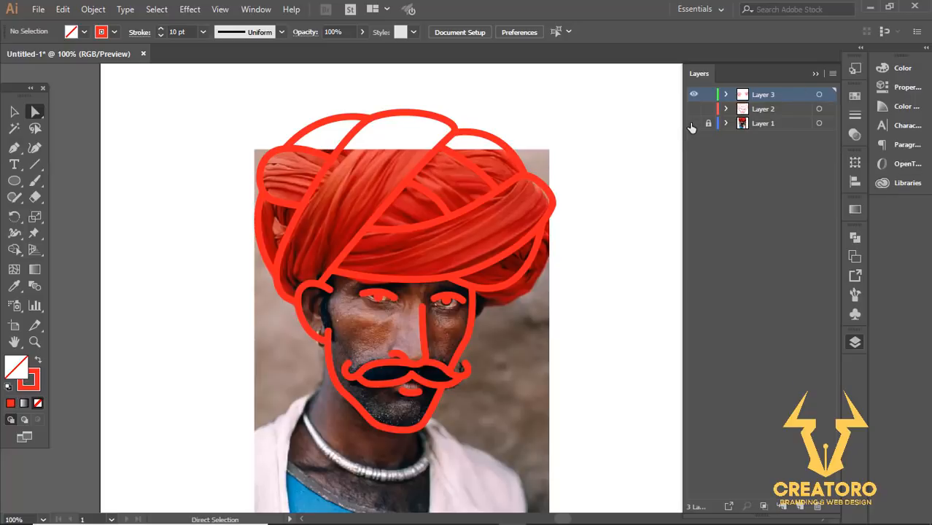
left_click(693, 123)
- Draw a circle about 24 px across in the empty space beside the earlobe and jawline for the earring
scroll(358, 318, "up", 4)
left_click(14, 180)
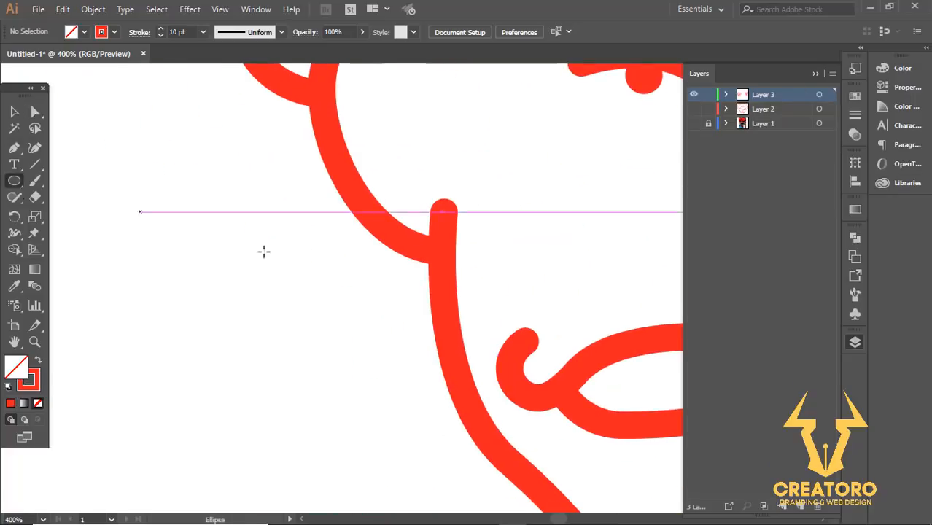
scroll(334, 305, "up", 1)
mouse_move(335, 277)
left_mouse_down()
mouse_move(384, 336)
mouse_move(374, 327)
left_mouse_up()
- Open the earring circle by removing its upper-right quarter, then deselect it
left_click(14, 147)
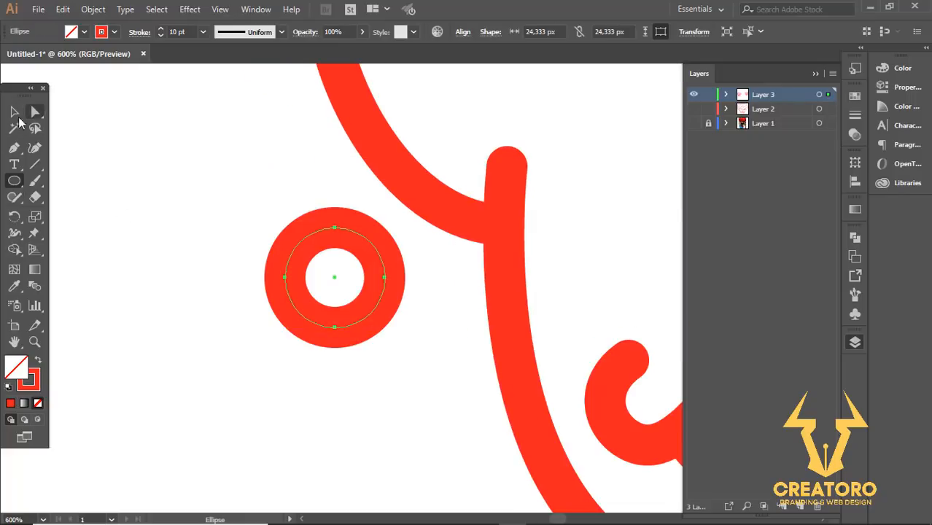
left_click(360, 244)
key("Delete")
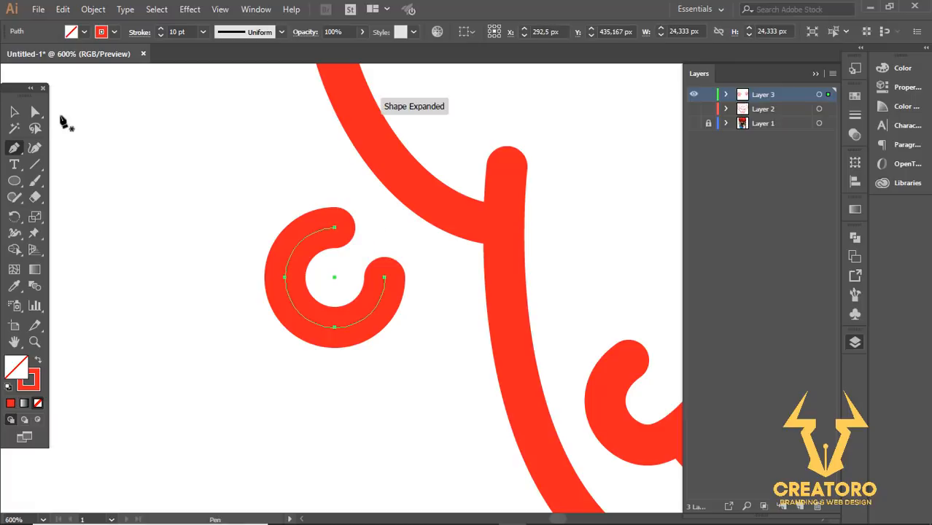
left_click(13, 111)
left_click(297, 349)
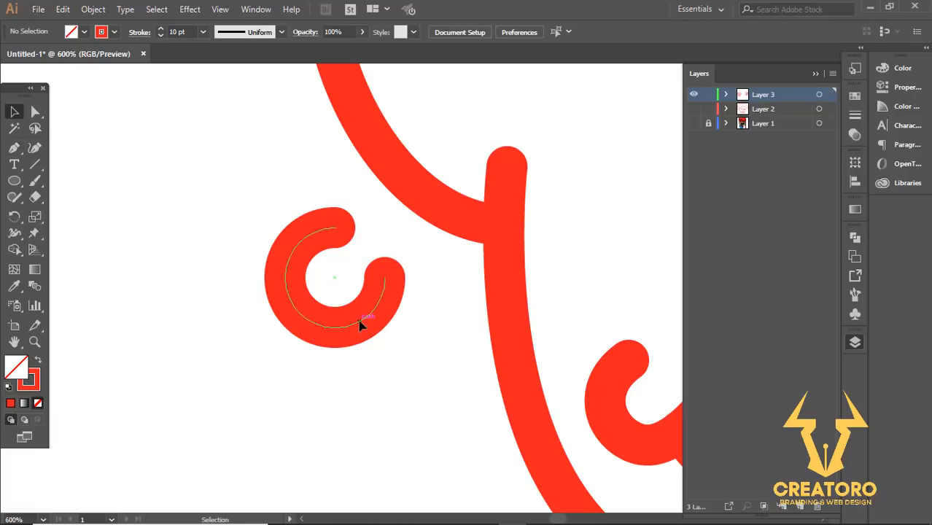
- Place the open ring on the earlobe, rotate its gap toward the face, and scale it to about 23 by 26 px
left_click_drag(360, 325, 389, 278)
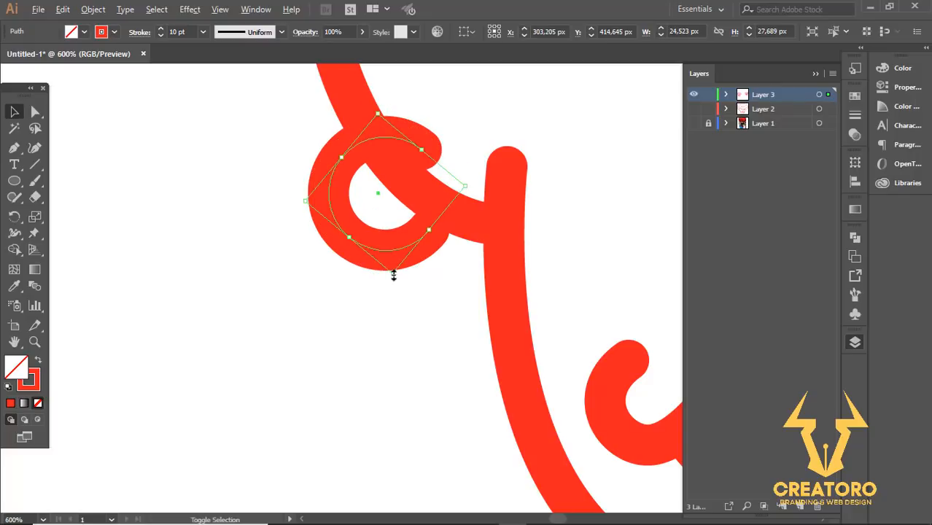
left_click_drag(394, 275, 398, 236)
left_click(391, 300)
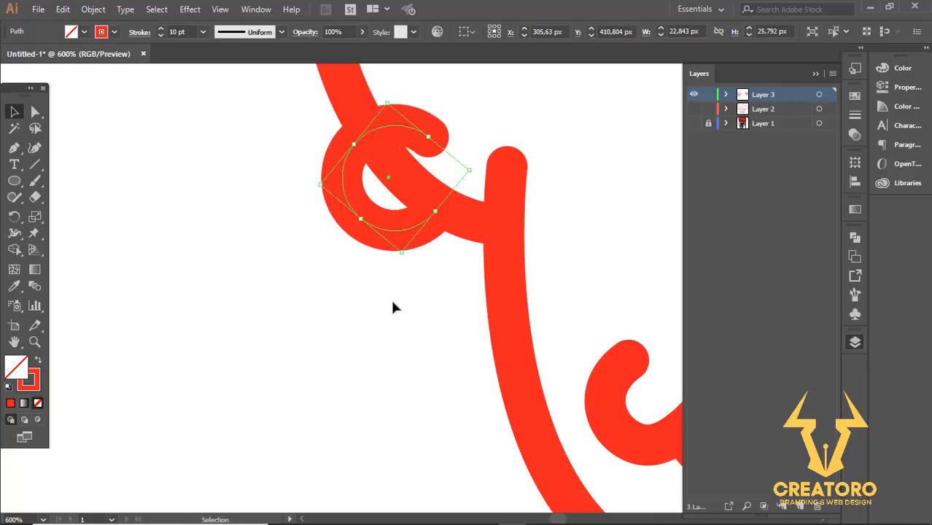
- Lower the direction handle on the moustache's lower-left curve so its bottom edge bows more smoothly toward the centre
scroll(392, 299, "down", 6)
scroll(421, 327, "up", 1)
scroll(422, 331, "up", 3)
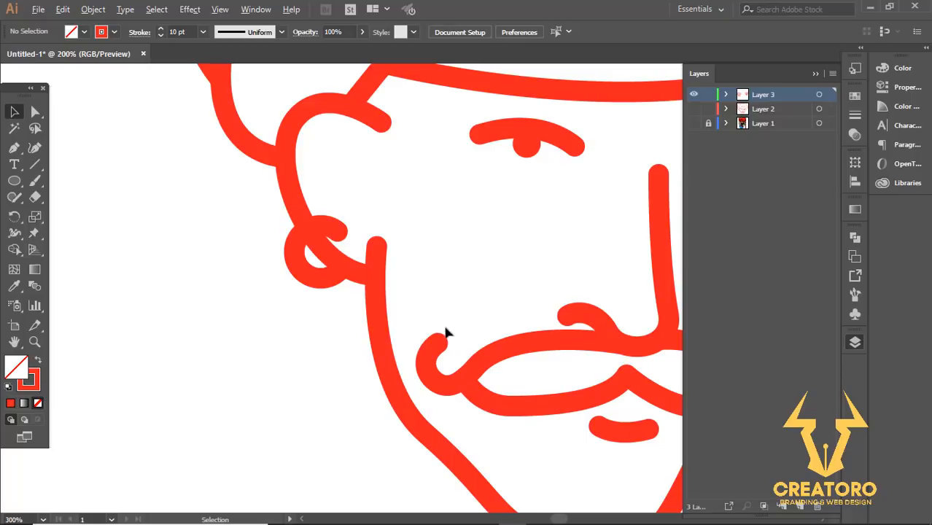
scroll(445, 333, "down", 3)
scroll(340, 314, "up", 1)
scroll(340, 313, "up", 2)
key("a")
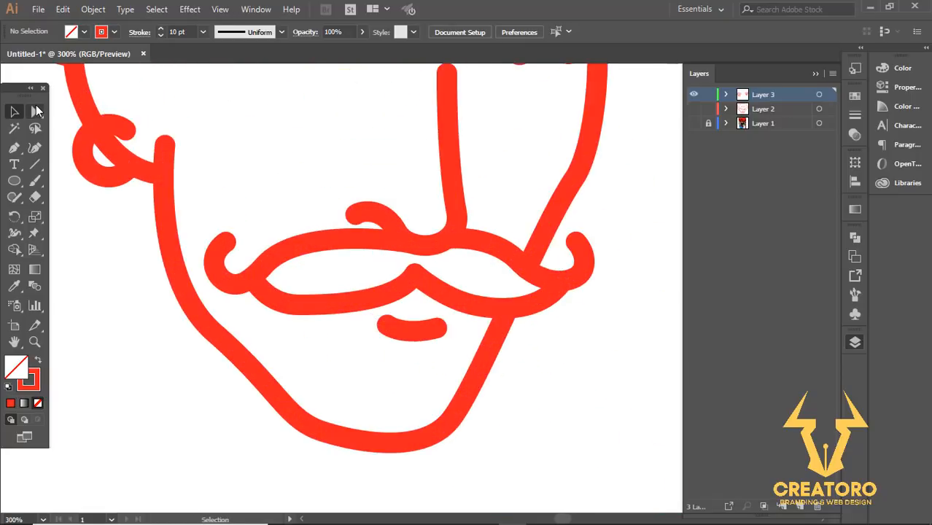
scroll(296, 277, "up", 3)
left_click(343, 343)
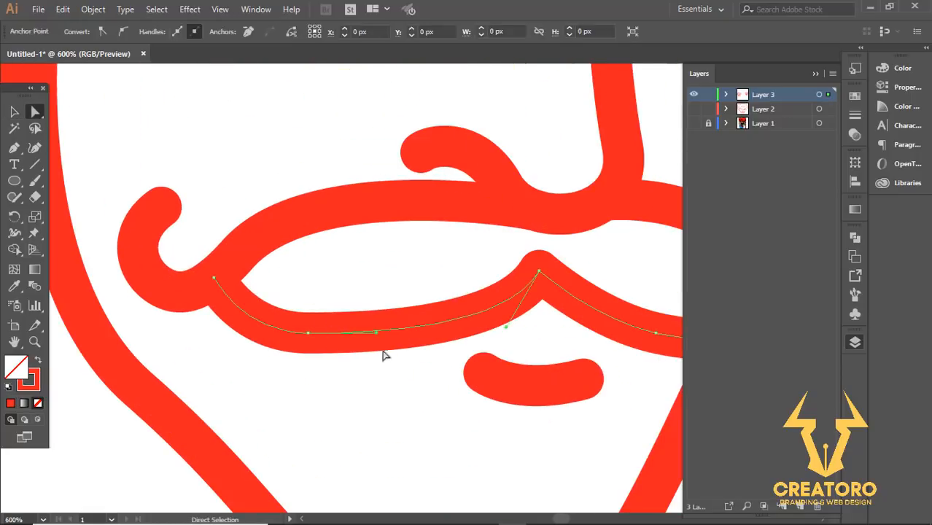
left_click(375, 333)
left_click_drag(372, 337, 370, 340)
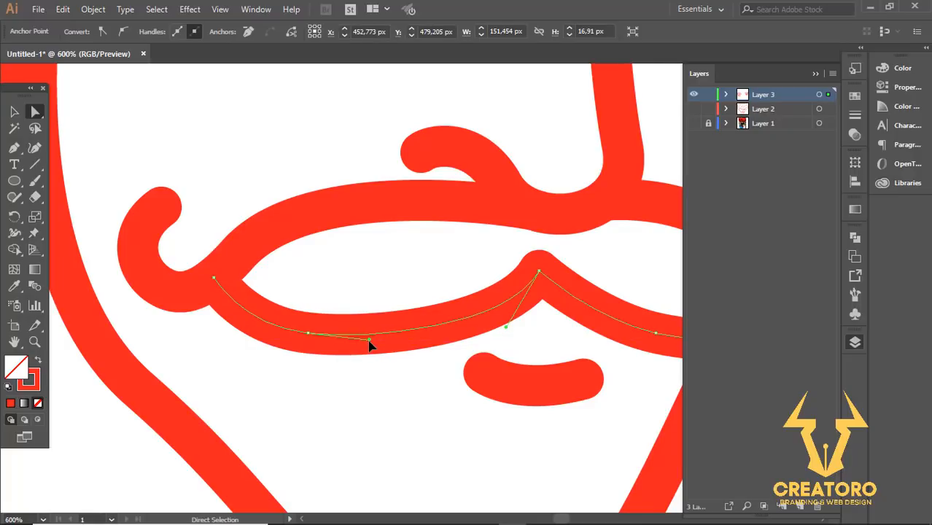
- Shift the anchor at the moustache's lower centre peak right to X 460 px, adjust its curve, and deselect the path
scroll(401, 375, "down", 3)
scroll(544, 381, "up", 2)
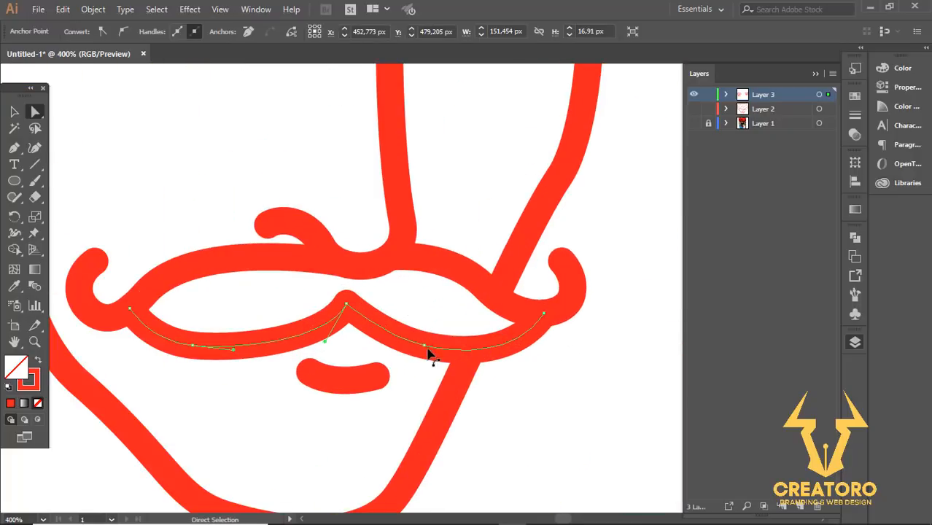
scroll(419, 356, "down", 2)
scroll(371, 340, "up", 4)
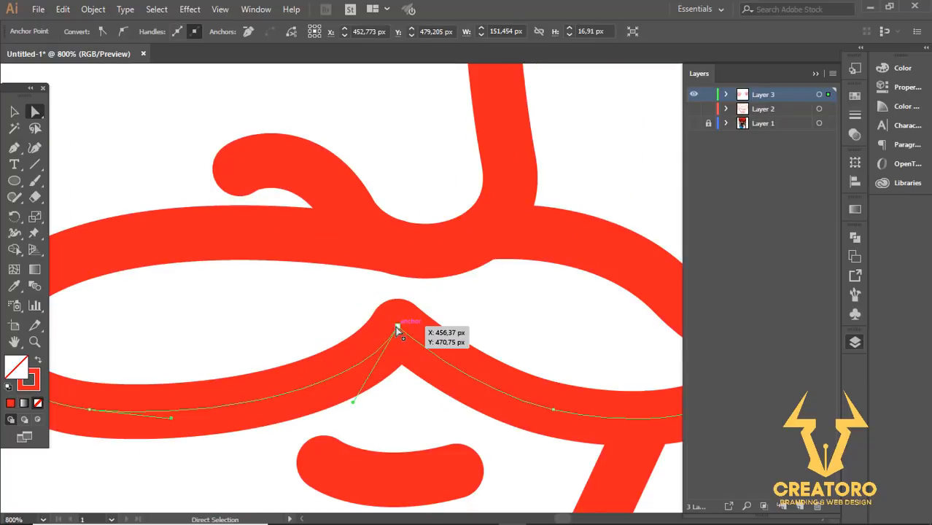
left_click(389, 328)
scroll(387, 328, "up", 2)
left_click_drag(386, 325, 429, 326)
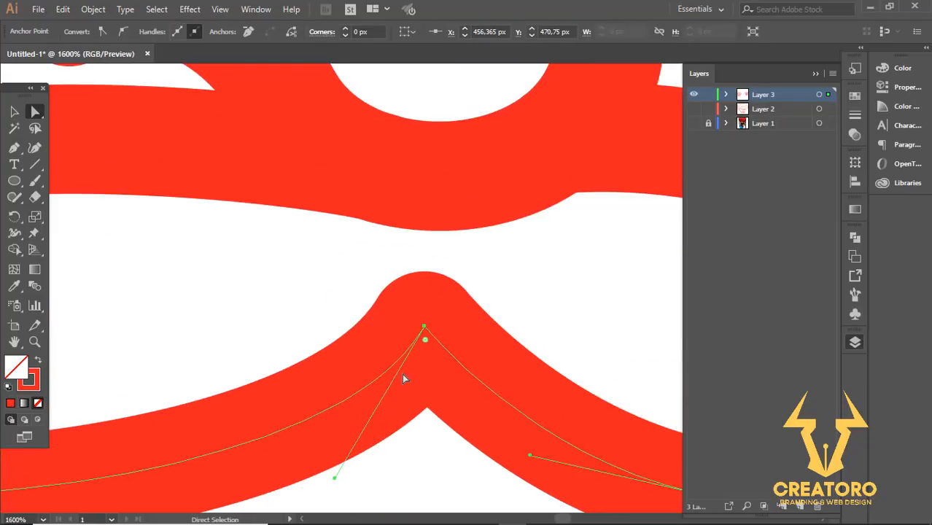
scroll(406, 376, "down", 3)
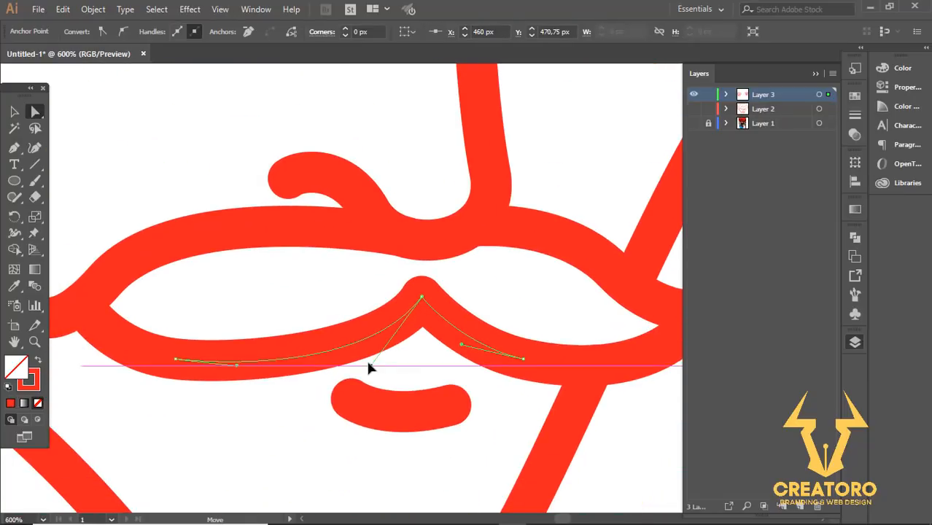
left_click(410, 361)
scroll(394, 361, "down", 4)
scroll(370, 363, "down", 3)
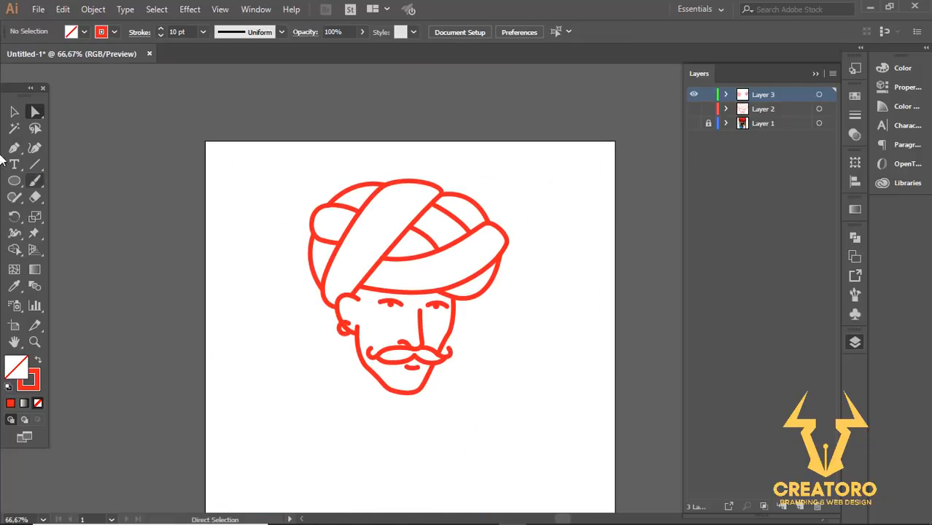
- Select all the strokes of the finished head drawing on the artboard and group them
left_click(14, 111)
left_click_drag(290, 160, 522, 426)
right_click(436, 338)
left_click(496, 158)
scroll(520, 280, "down", 1)
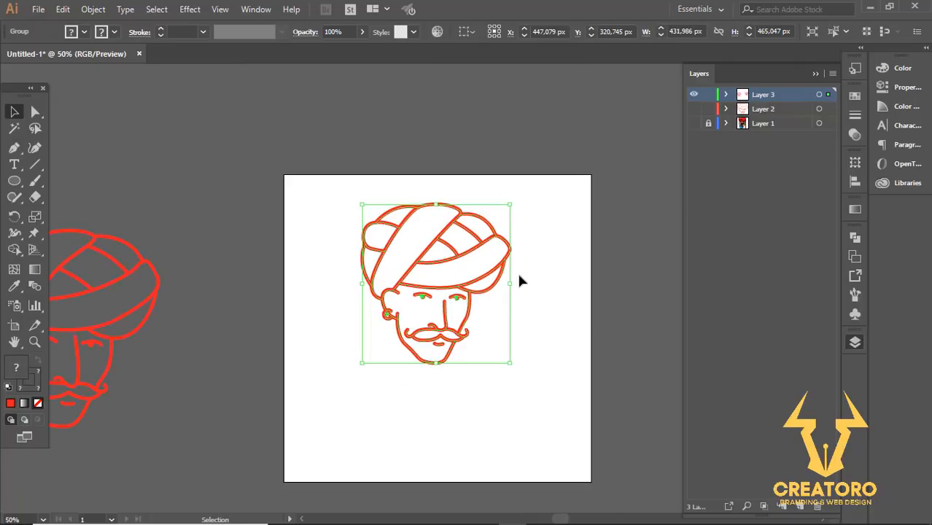
- Show and unlock Layer 1 and move the photo toward the left side of the artboard
left_click(693, 123)
scroll(598, 259, "up", 1)
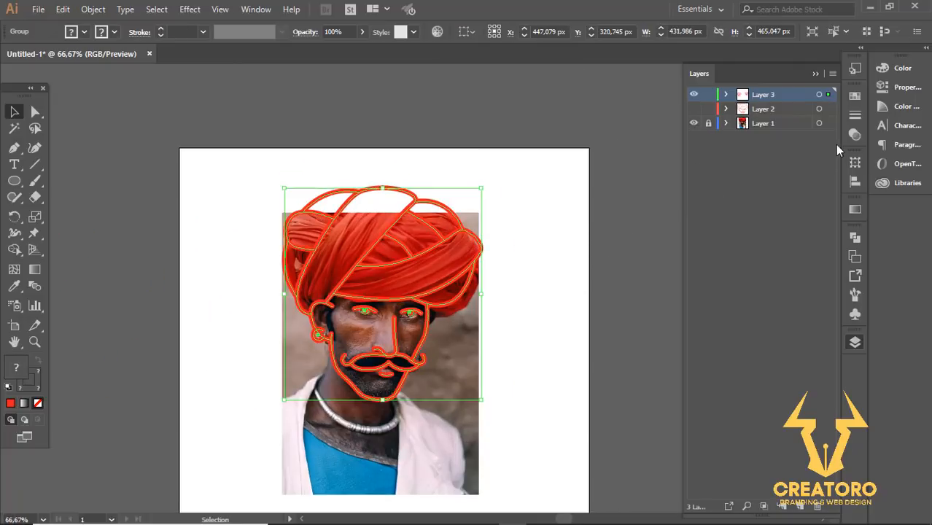
left_click(708, 123)
key("space")
left_click_drag(539, 356, 599, 311)
left_click_drag(497, 373, 440, 375)
scroll(362, 394, "left", 3)
scroll(302, 387, "down", 1)
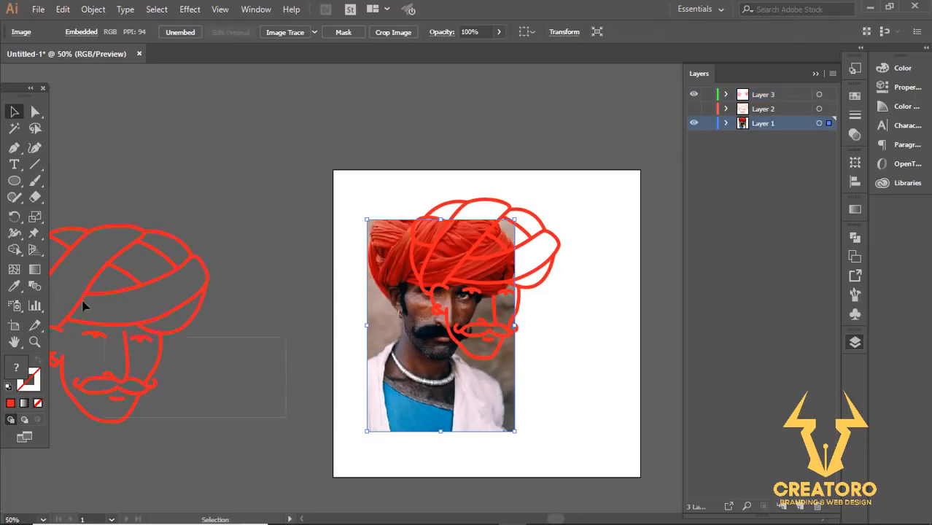
- Delete the spare copy of the line drawing outside the artboard
left_click(83, 308)
key("Delete")
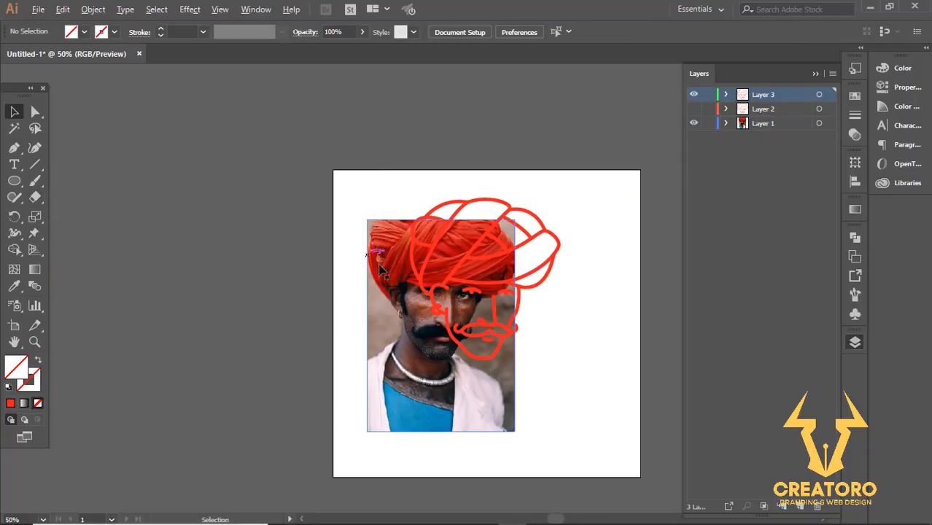
- Move the photo closer to the artboard's upper-left corner and lock Layer 1
left_click_drag(464, 398, 448, 388)
mouse_move(567, 361)
left_mouse_down()
mouse_move(500, 292)
mouse_move(505, 194)
left_mouse_up()
left_click(709, 124)
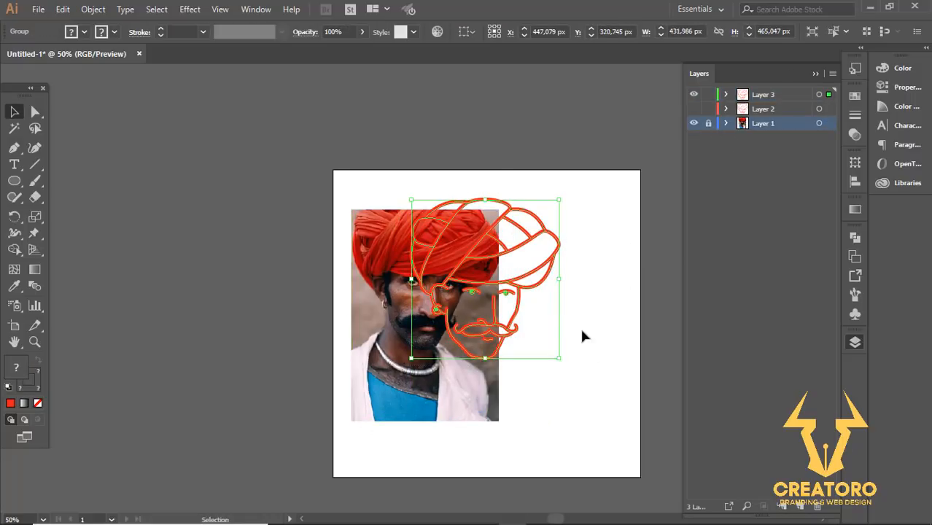
- Move the grouped line drawing to the right of the photo, centred at about X 693 px, Y 436 px
left_click_drag(530, 283, 614, 323)
scroll(614, 325, "up", 3)
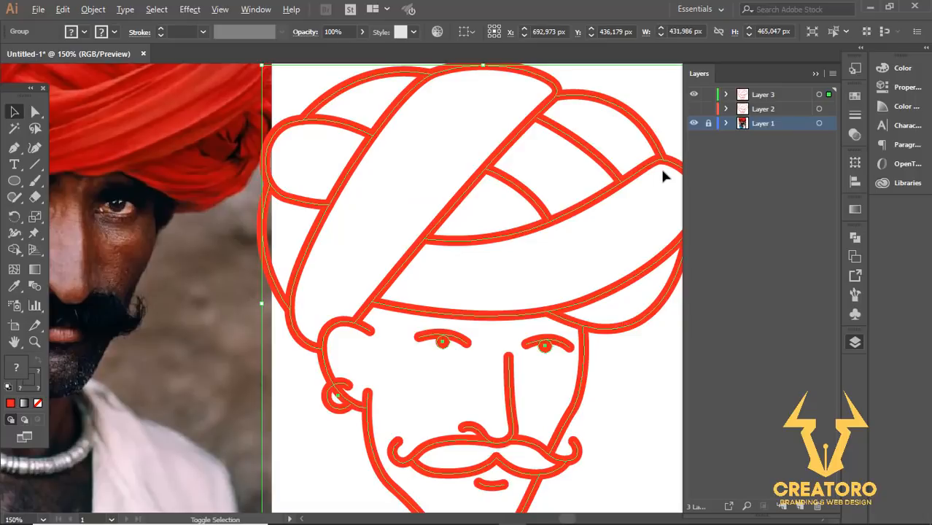
scroll(624, 211, "down", 2)
left_click_drag(625, 211, 539, 232)
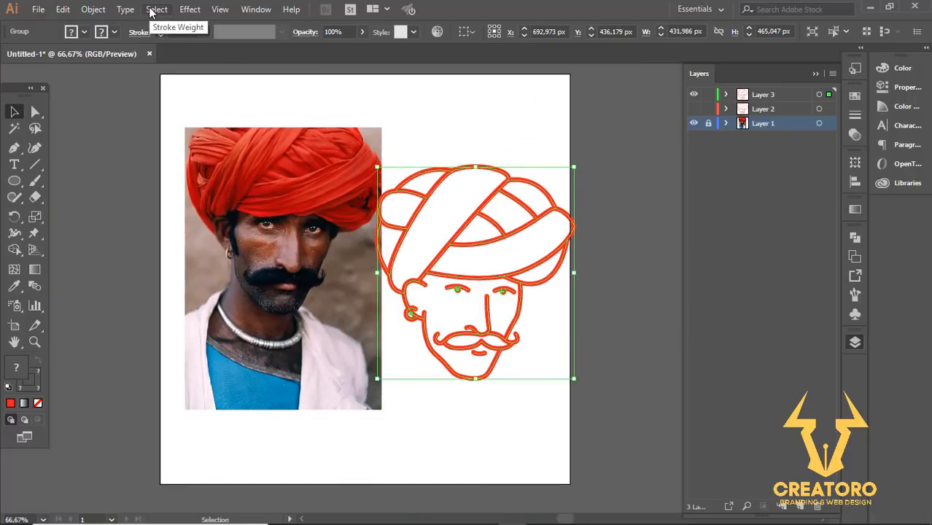
- Expand the grouped line drawing's strokes into filled shapes
left_click(93, 10)
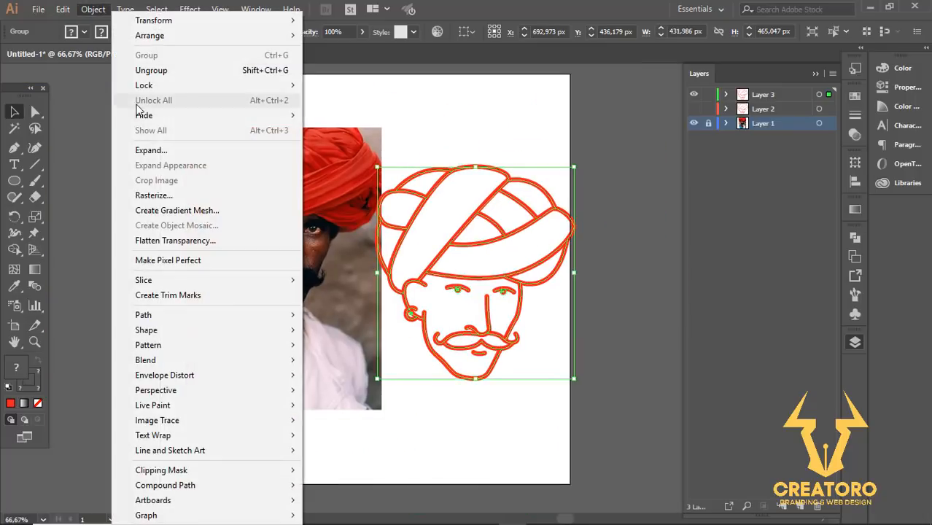
left_click(150, 151)
left_click(488, 373)
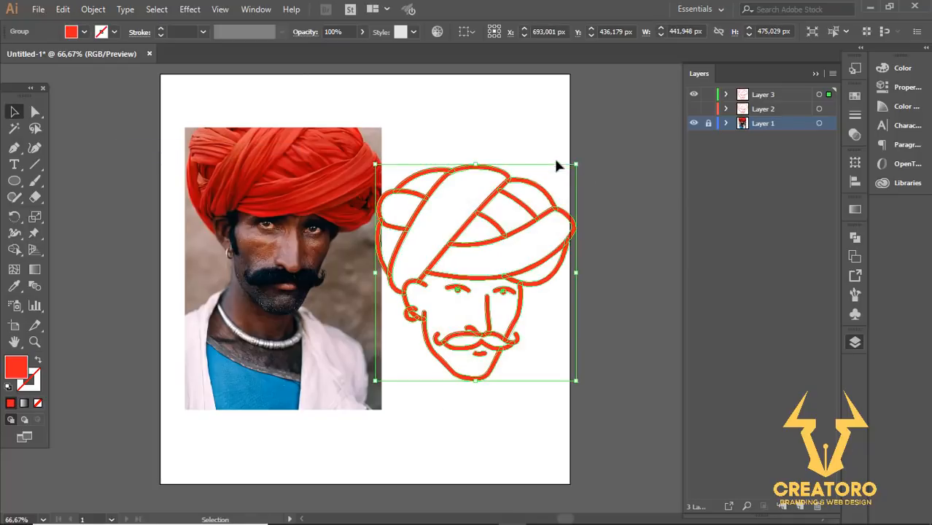
- Scale the expanded drawing down proportionally about its centre to roughly 60% of its size, and deselect it
mouse_move(576, 165)
left_mouse_down()
mouse_move(593, 171)
mouse_move(540, 204)
left_mouse_up()
left_click(595, 207)
scroll(583, 215, "down", 2)
scroll(529, 271, "up", 1)
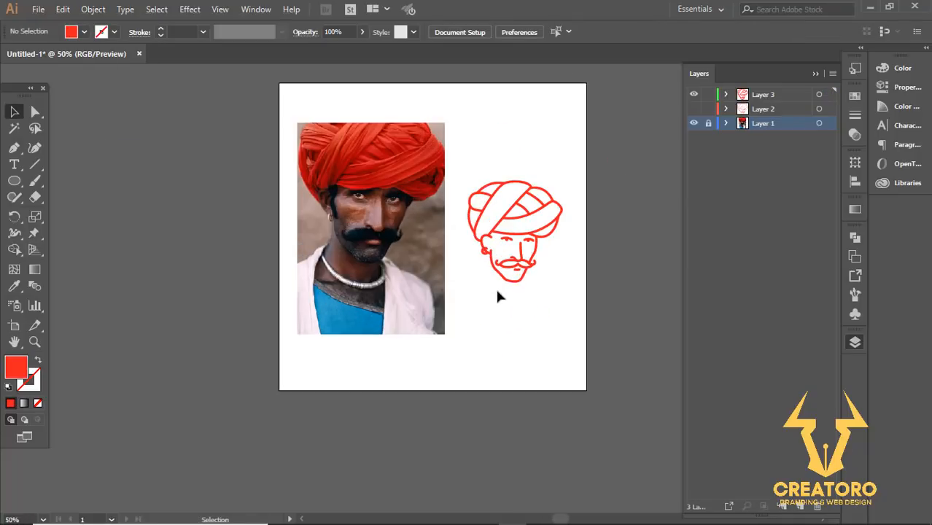
left_click_drag(499, 301, 461, 332)
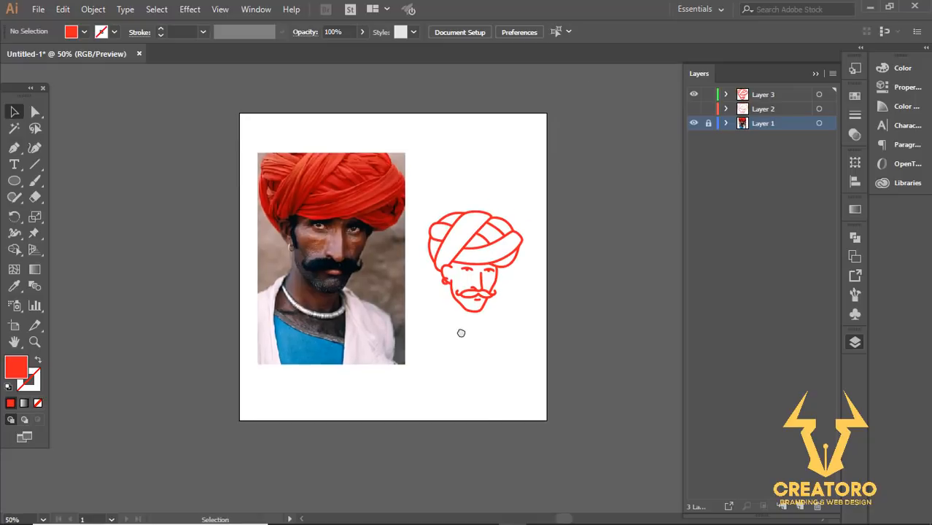